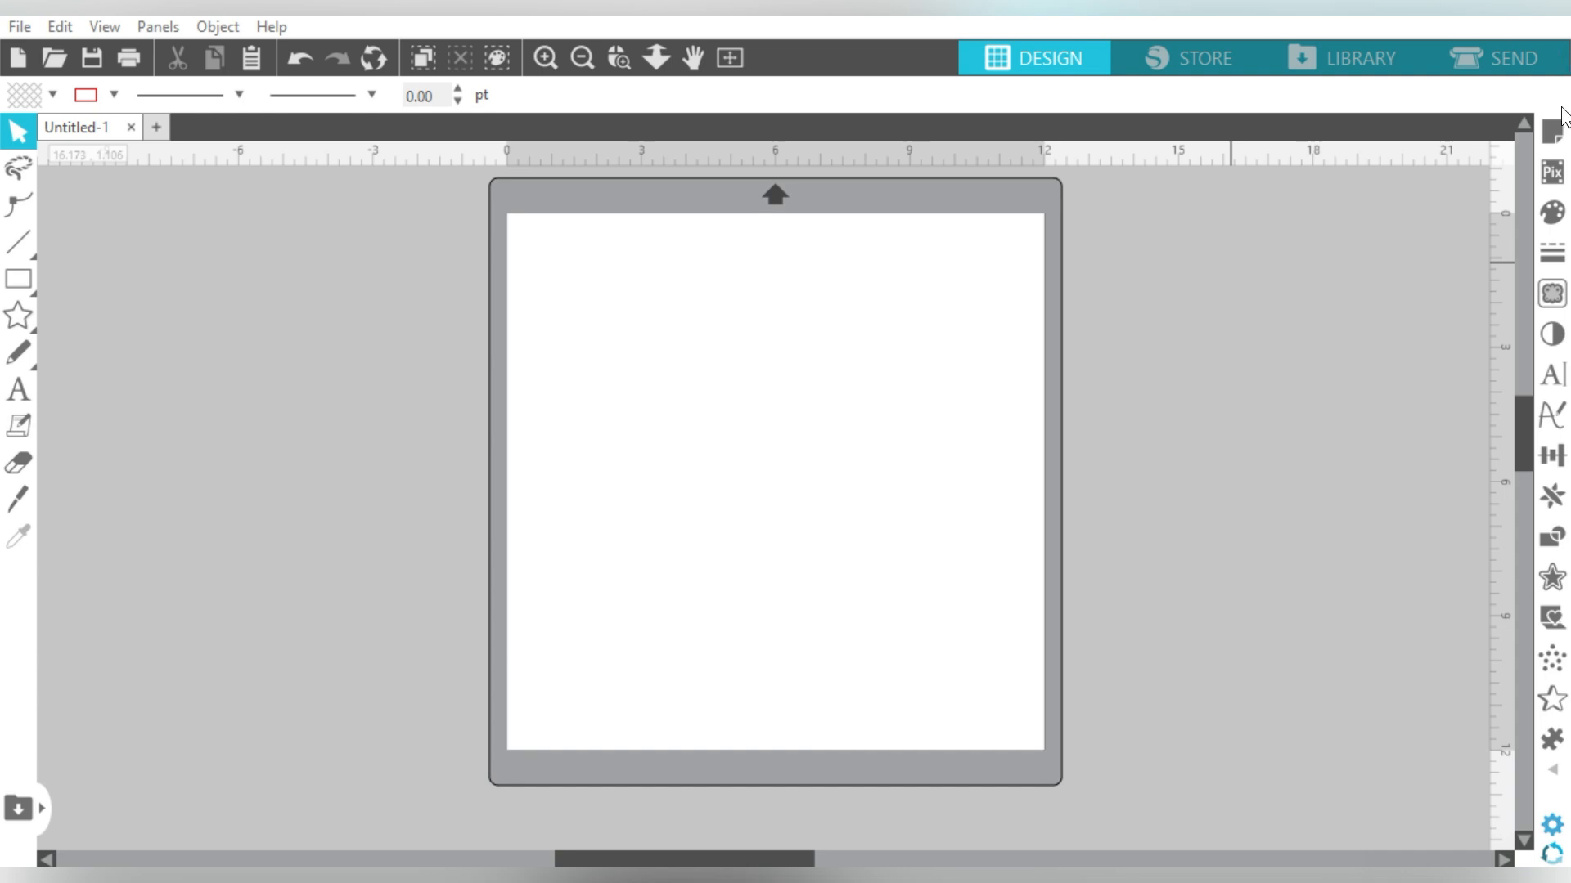
Open the page setup and set the machine to None
click(1552, 131)
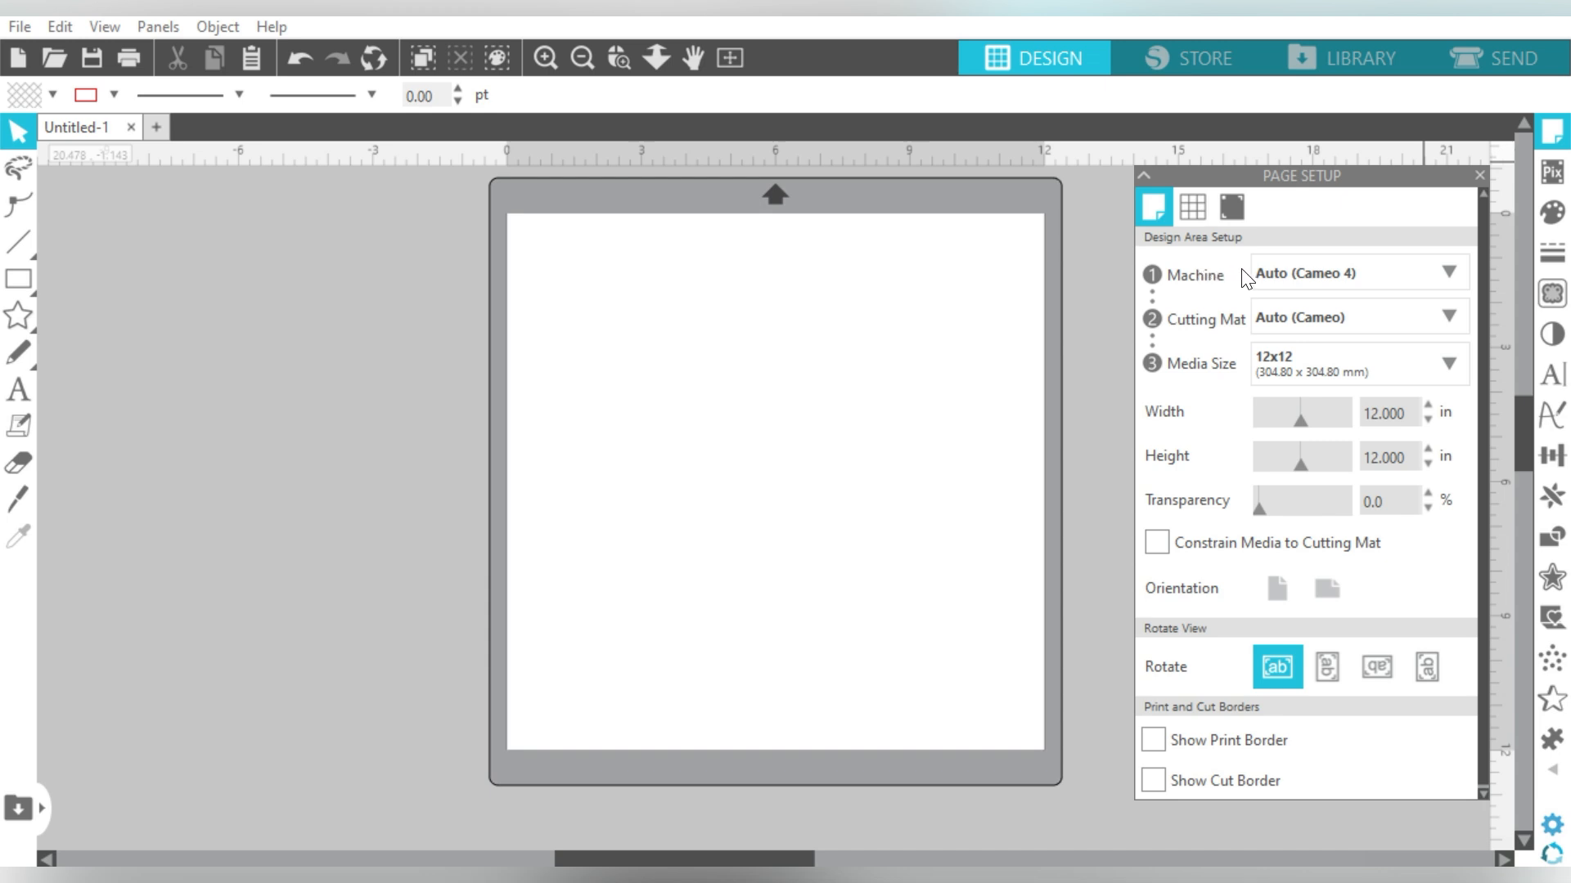
click(1291, 271)
click(1290, 271)
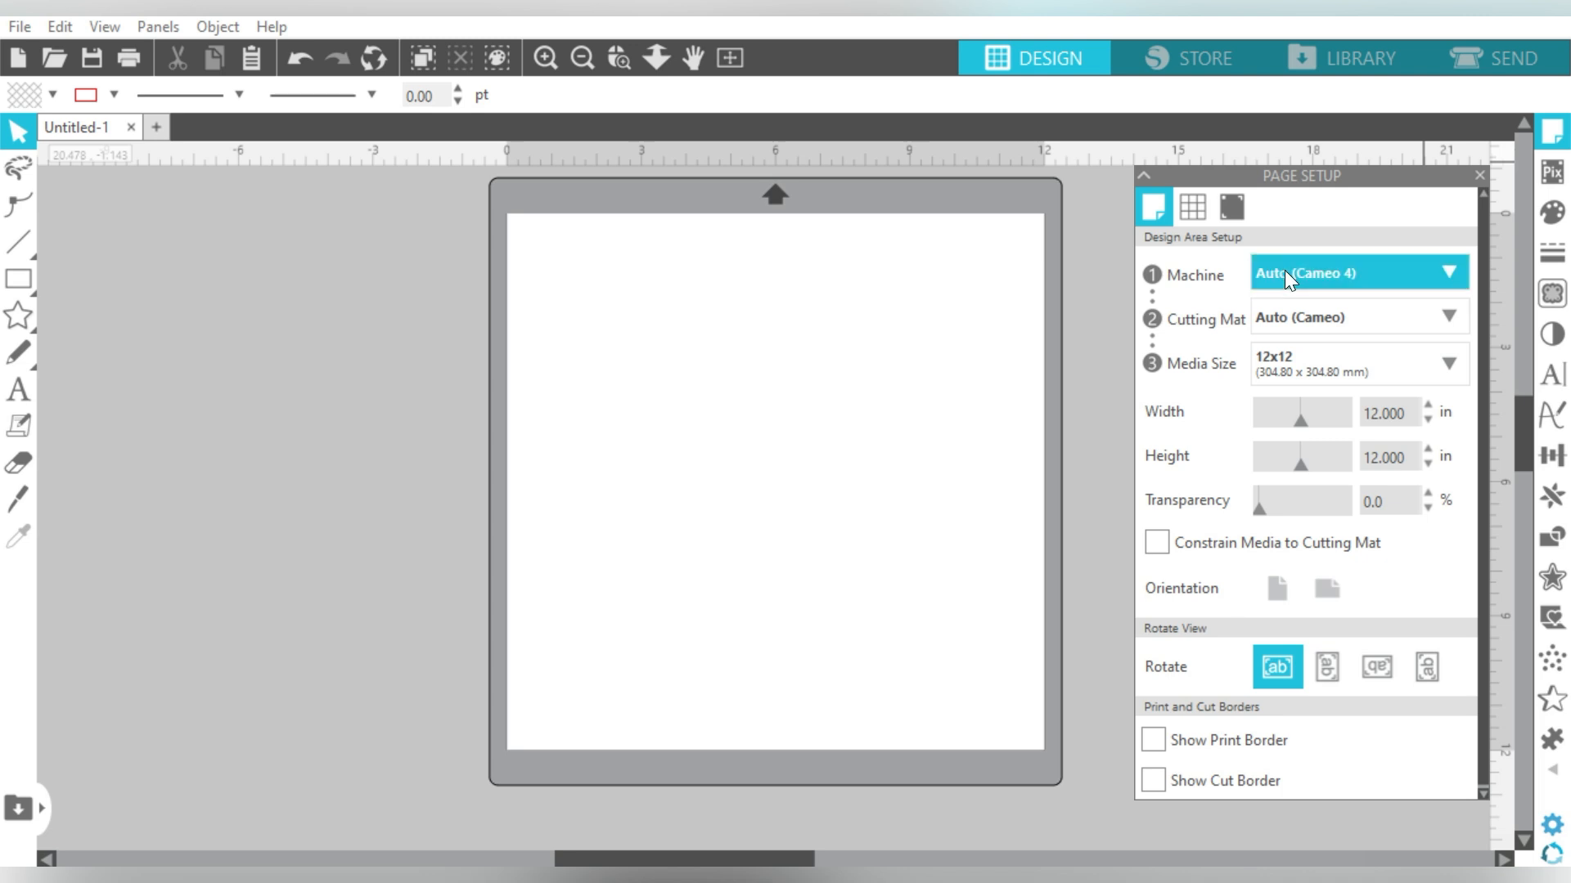
click(1284, 274)
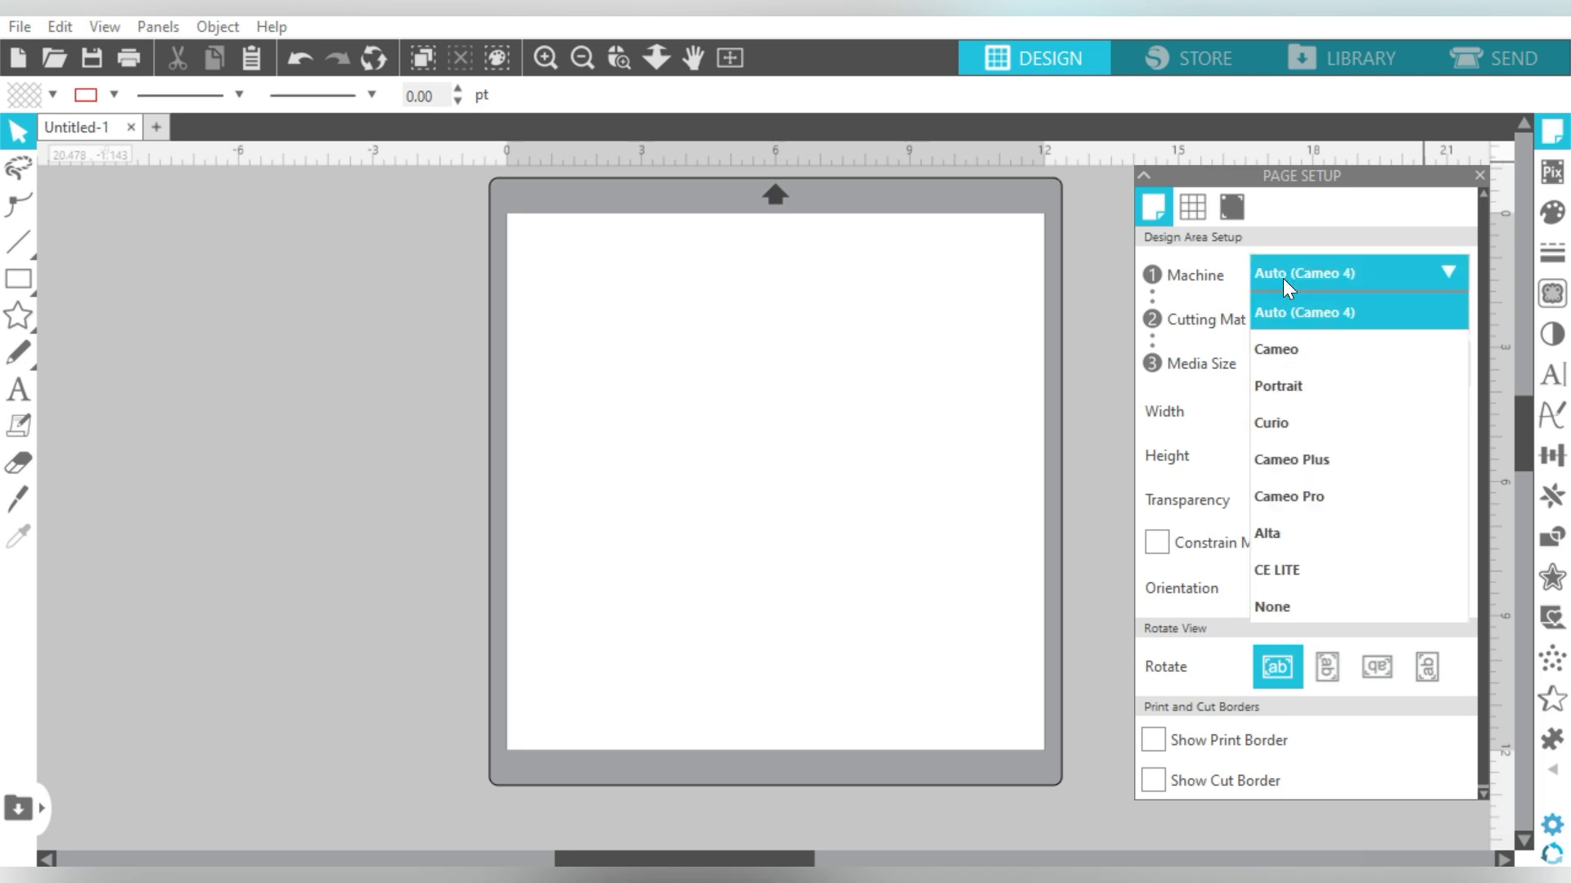
click(1298, 604)
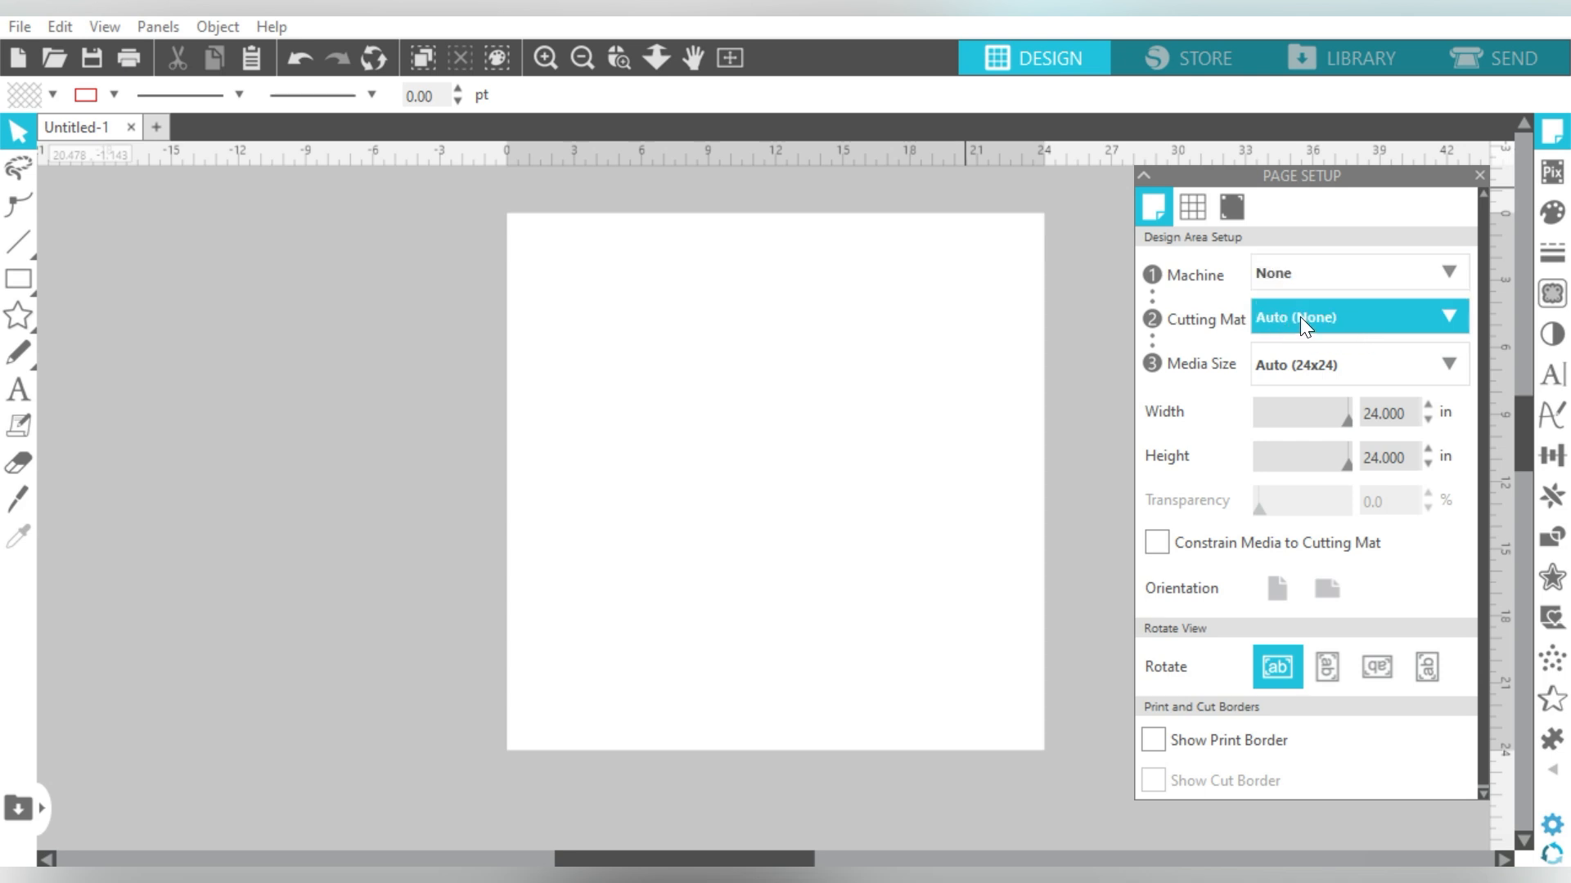
Set the media size to Letter in portrait orientation and show the print border
click(1388, 417)
click(1278, 365)
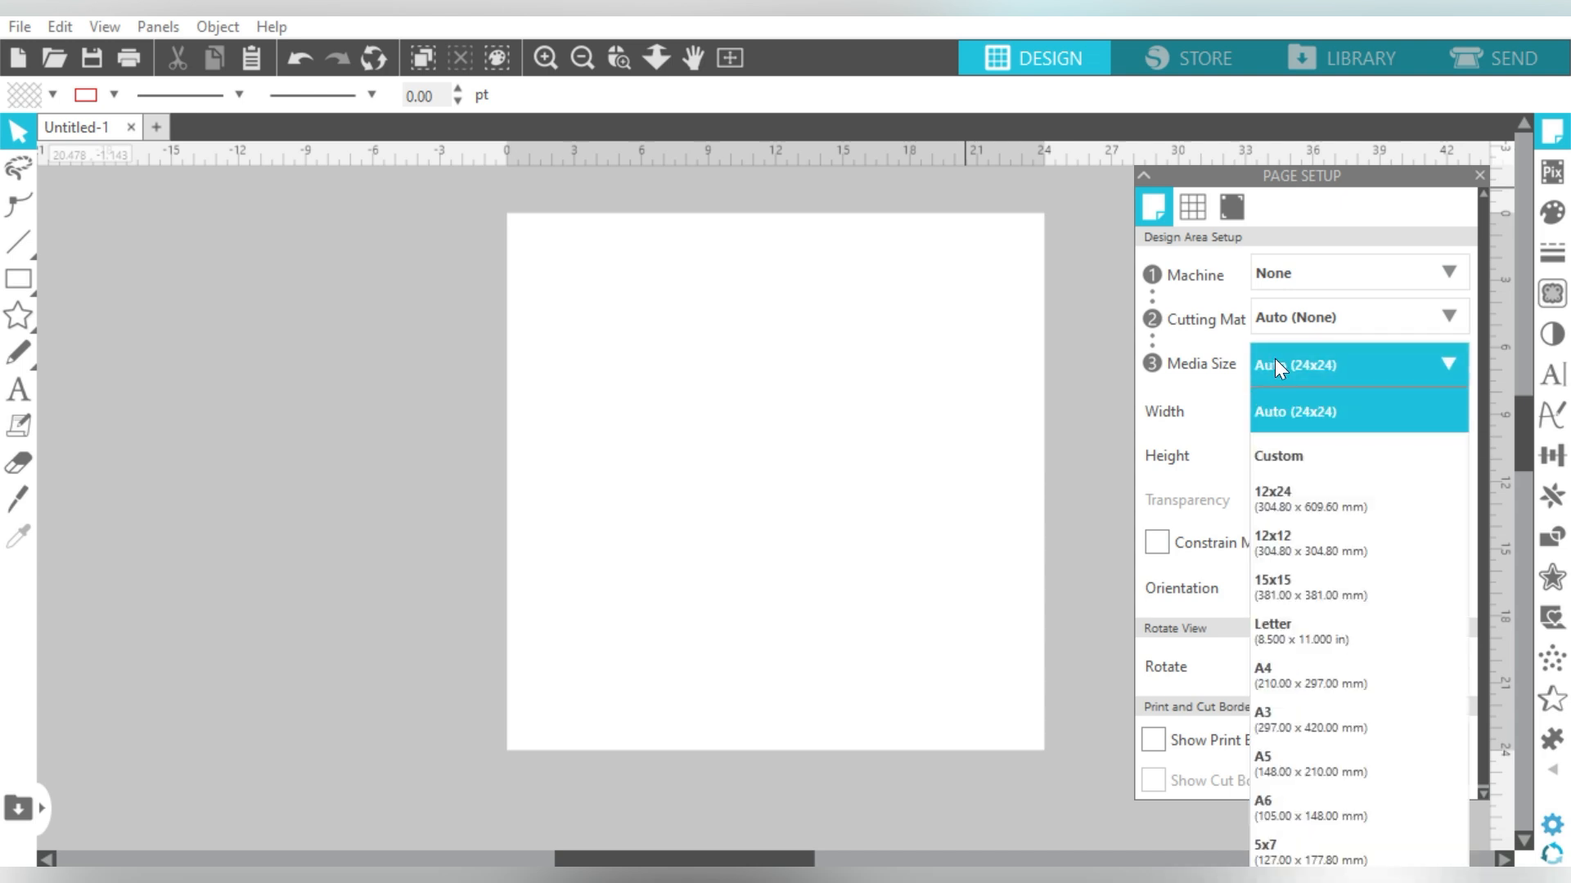
click(1304, 634)
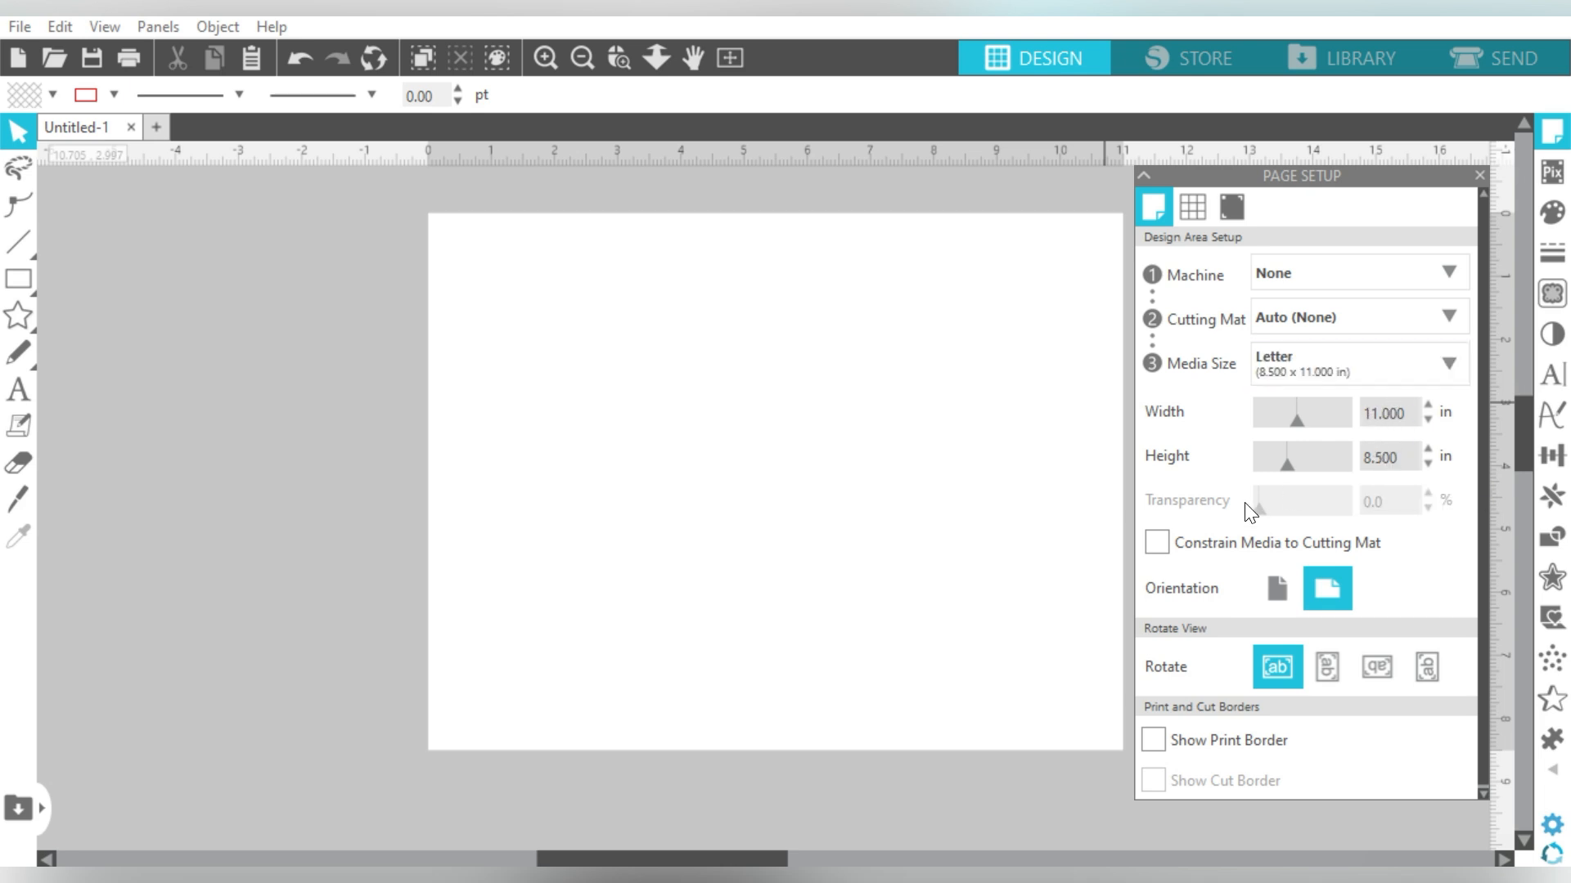
click(1278, 591)
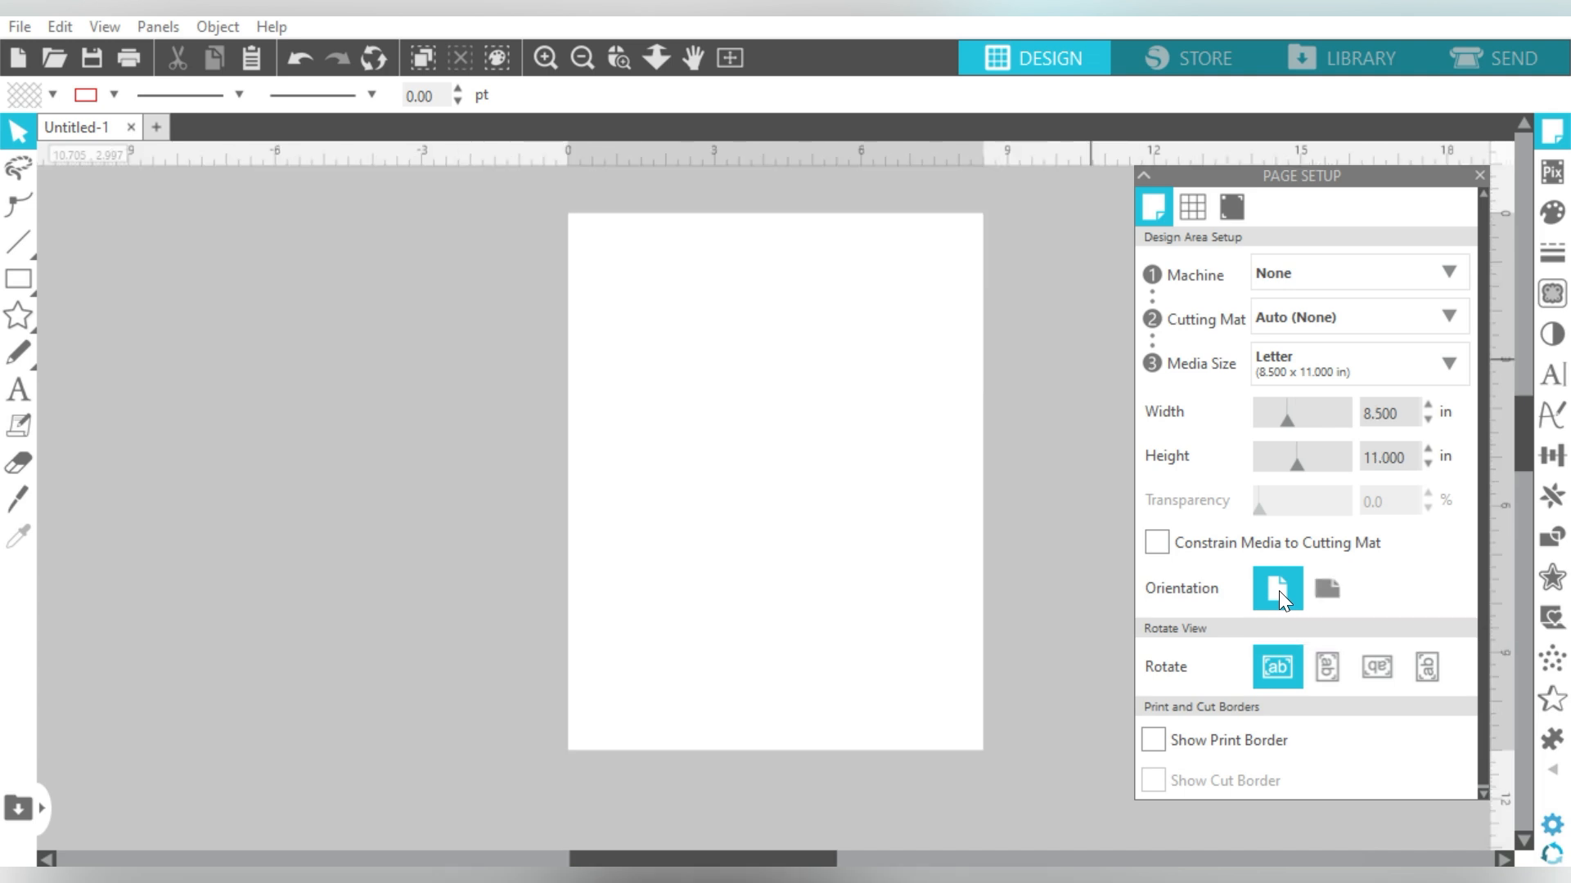
click(1164, 746)
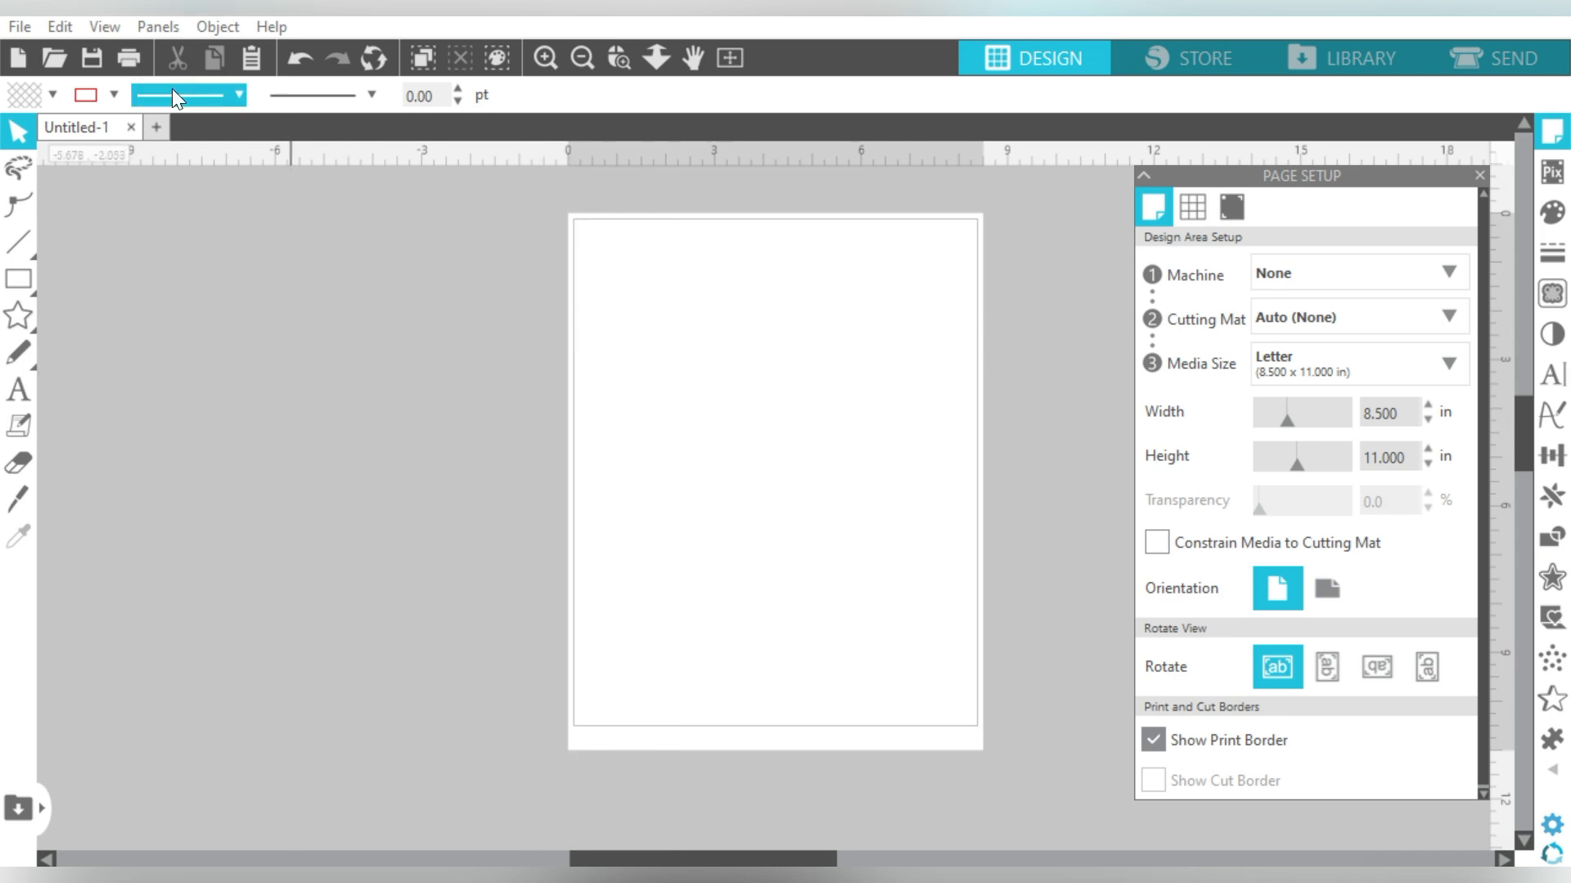
Start printing the page, choose Sawgrass Print Manager as the printer and open its printing preferences
click(36, 26)
click(95, 412)
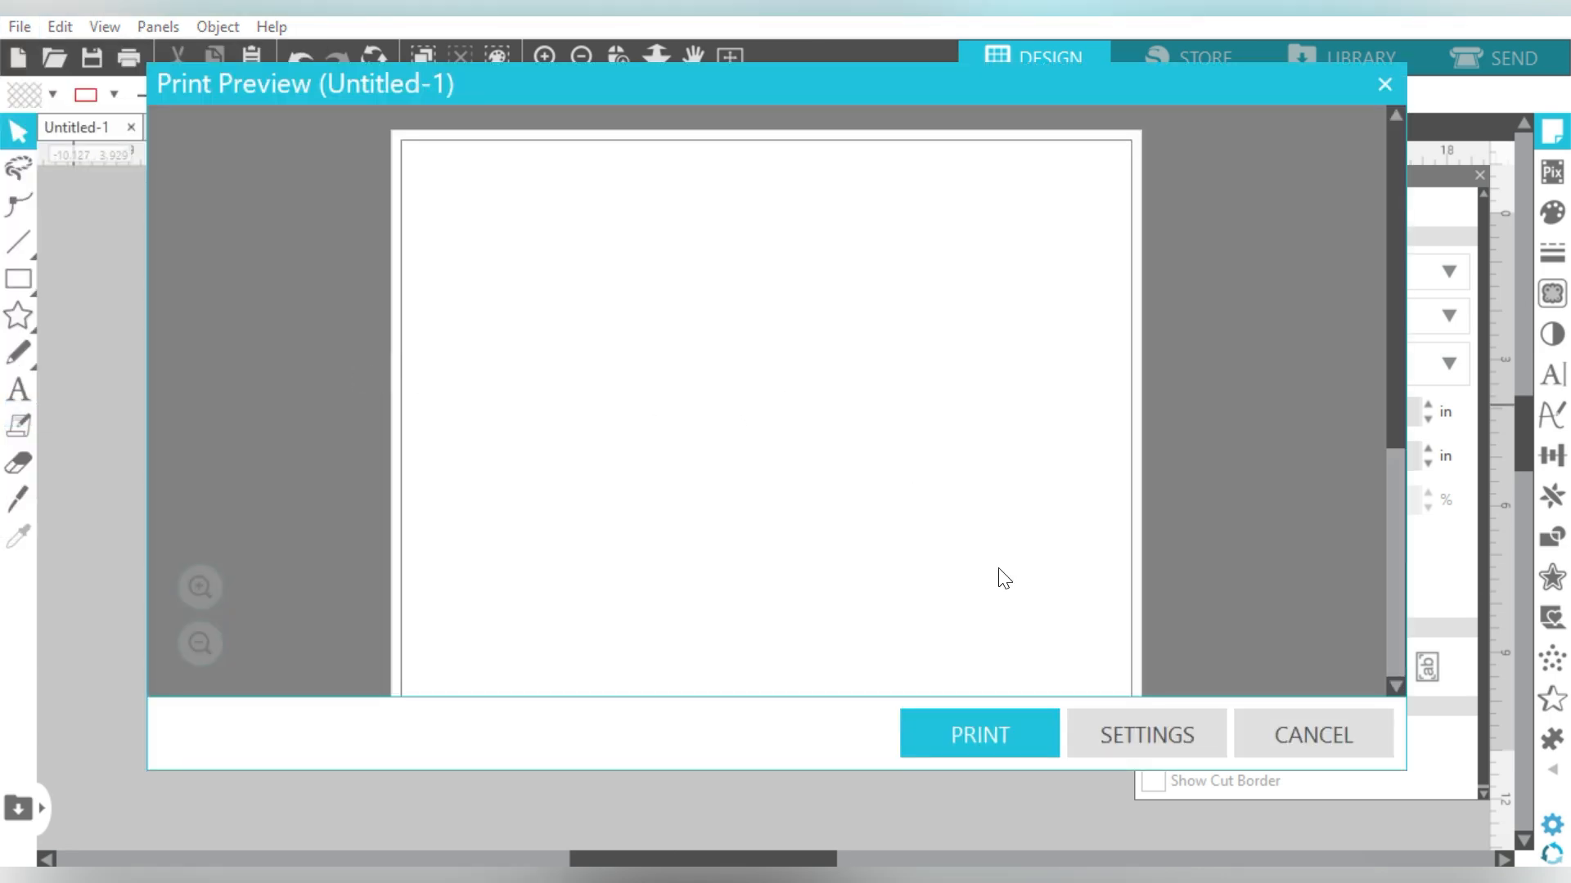
click(966, 733)
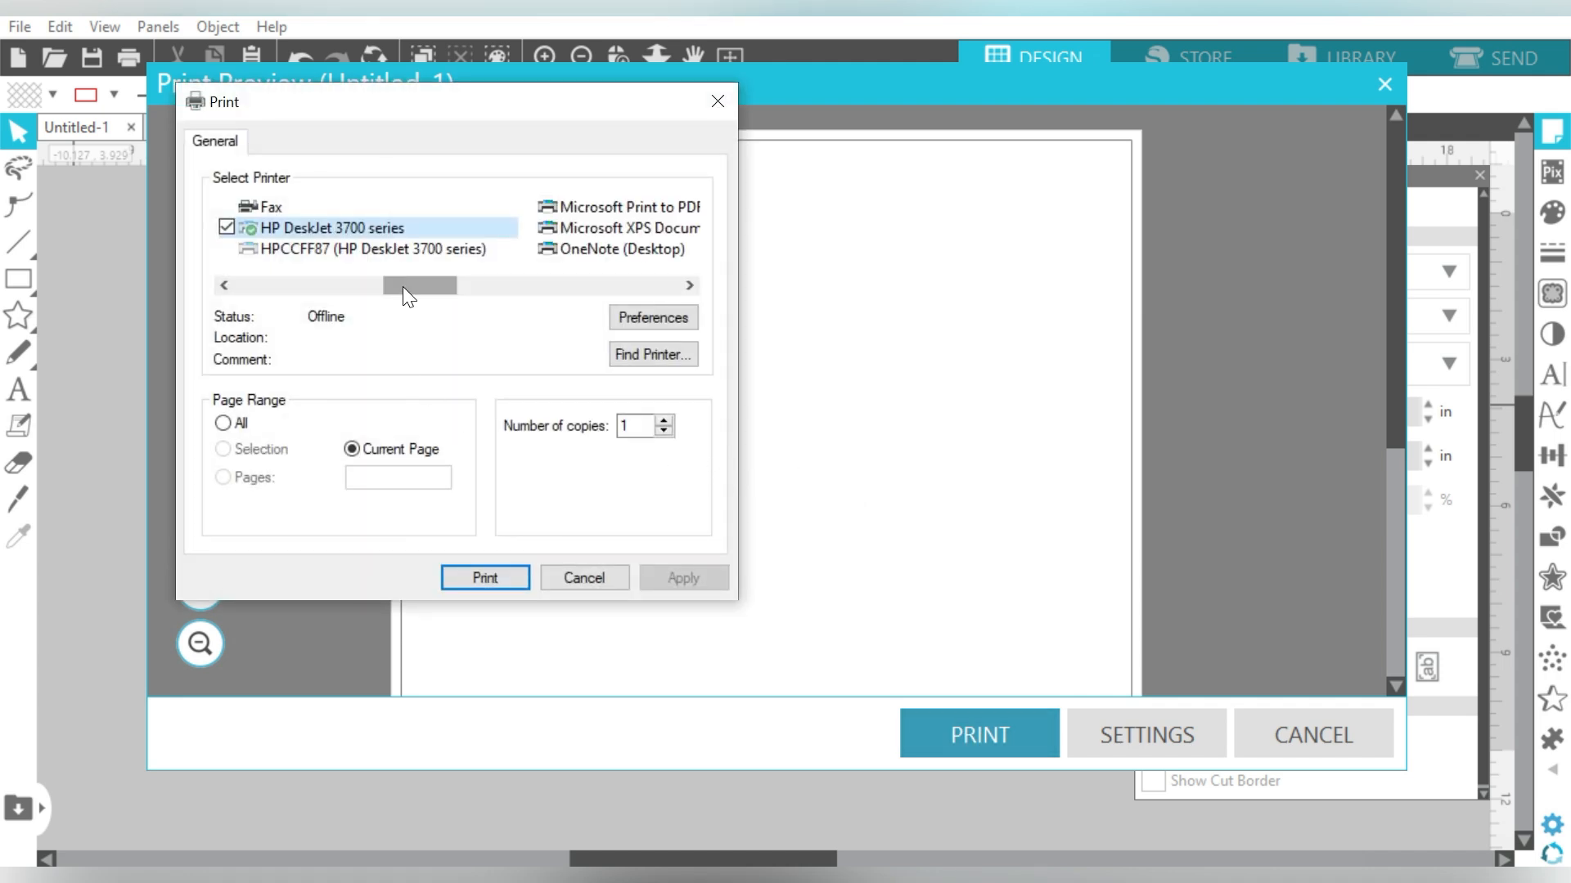
drag(403, 286, 500, 295)
click(595, 230)
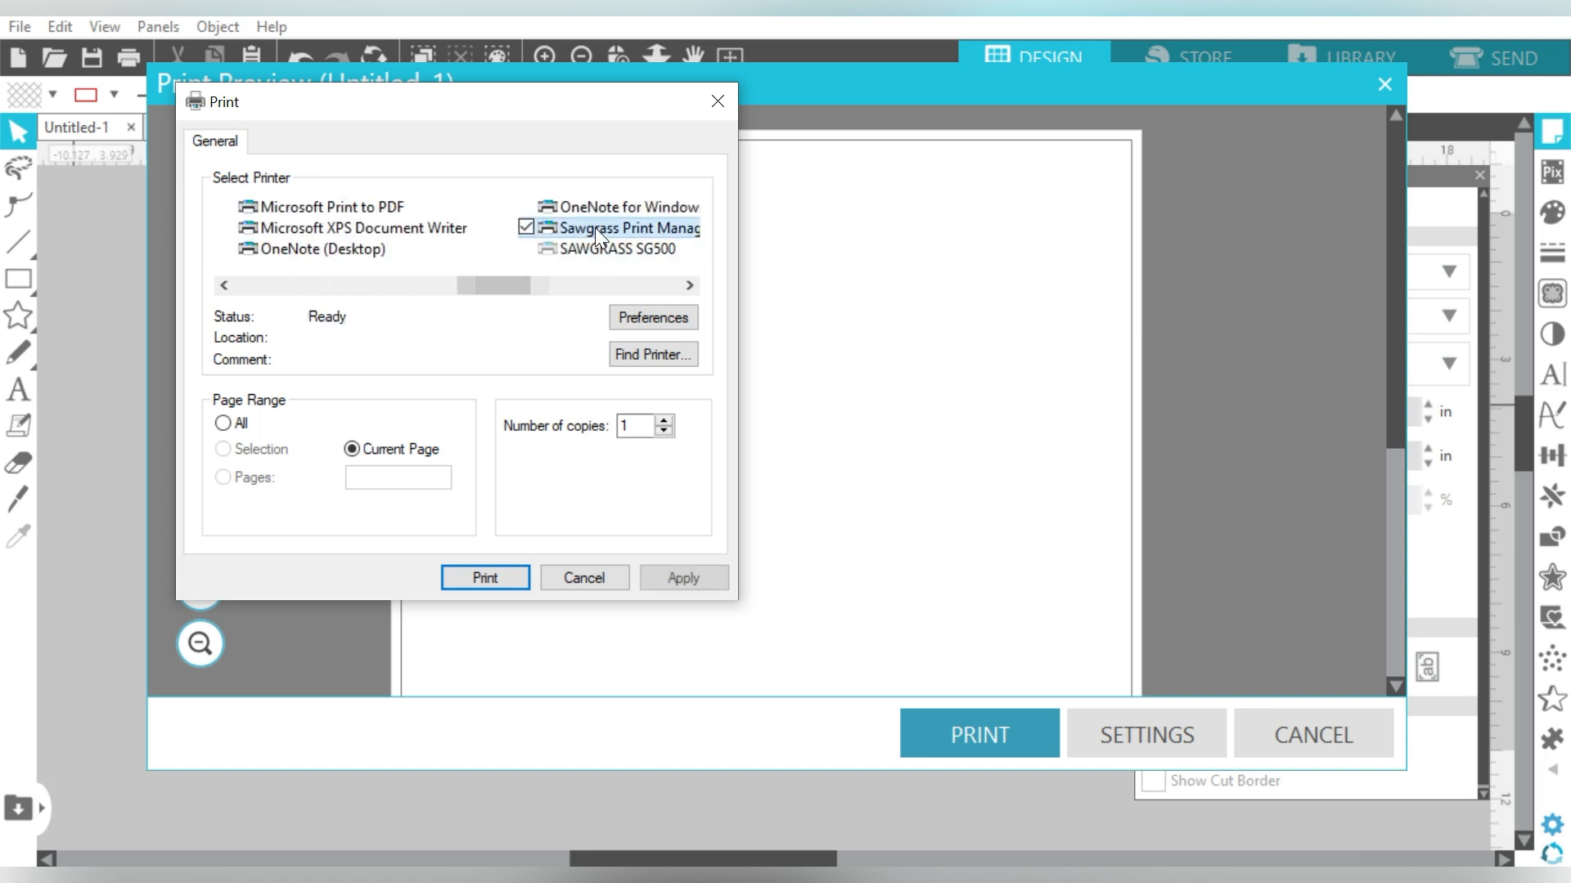
click(692, 287)
click(669, 317)
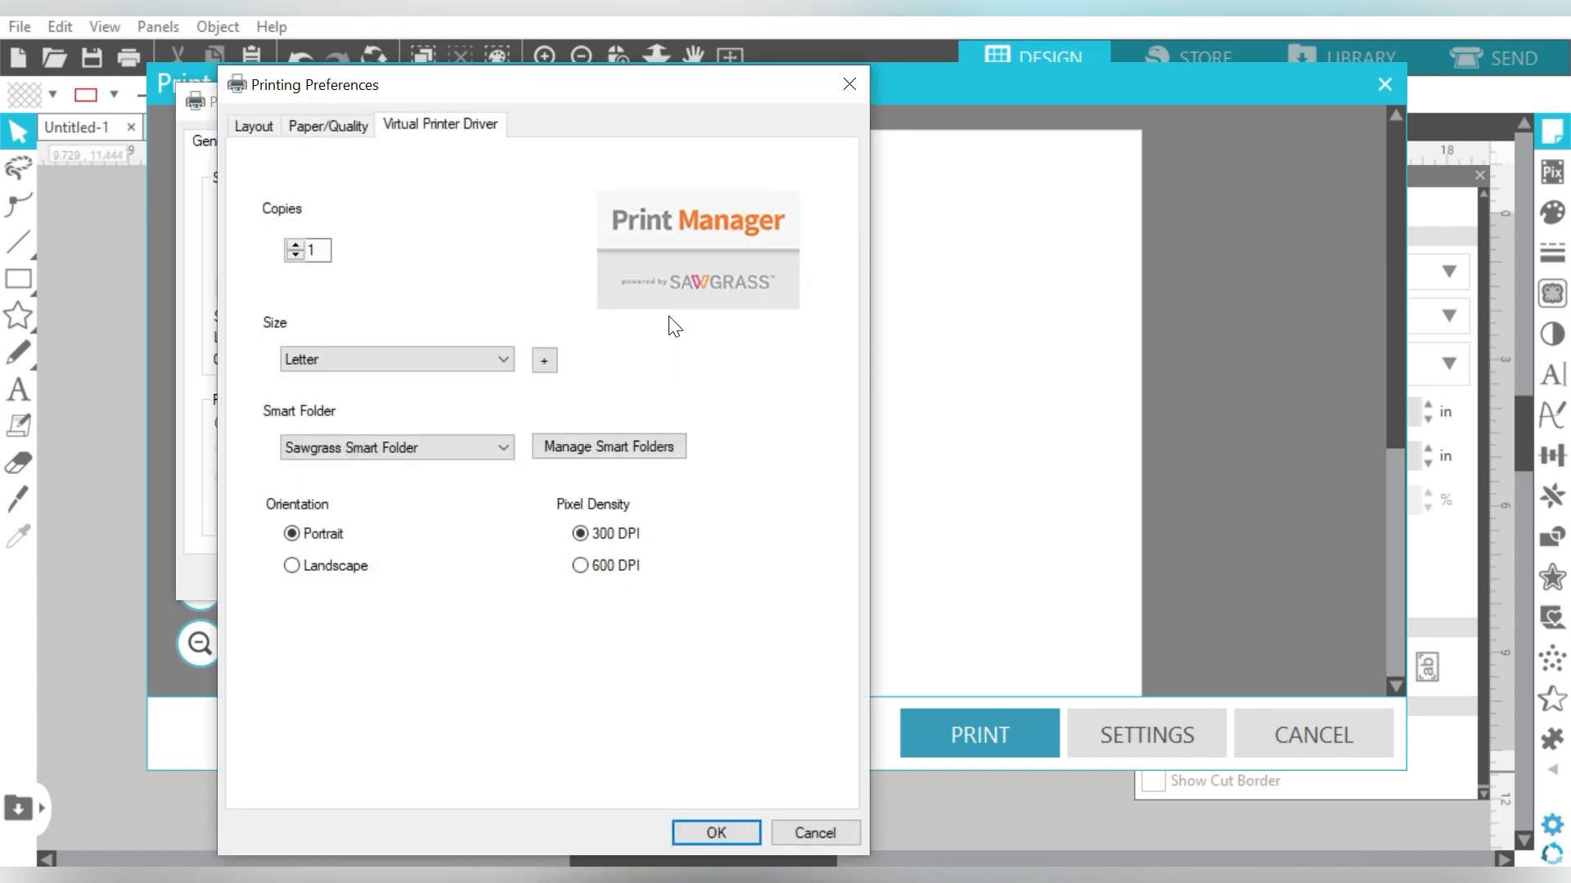
Examine the paper sizes offered by the virtual printer driver, then close the preferences and print preview without printing
click(495, 359)
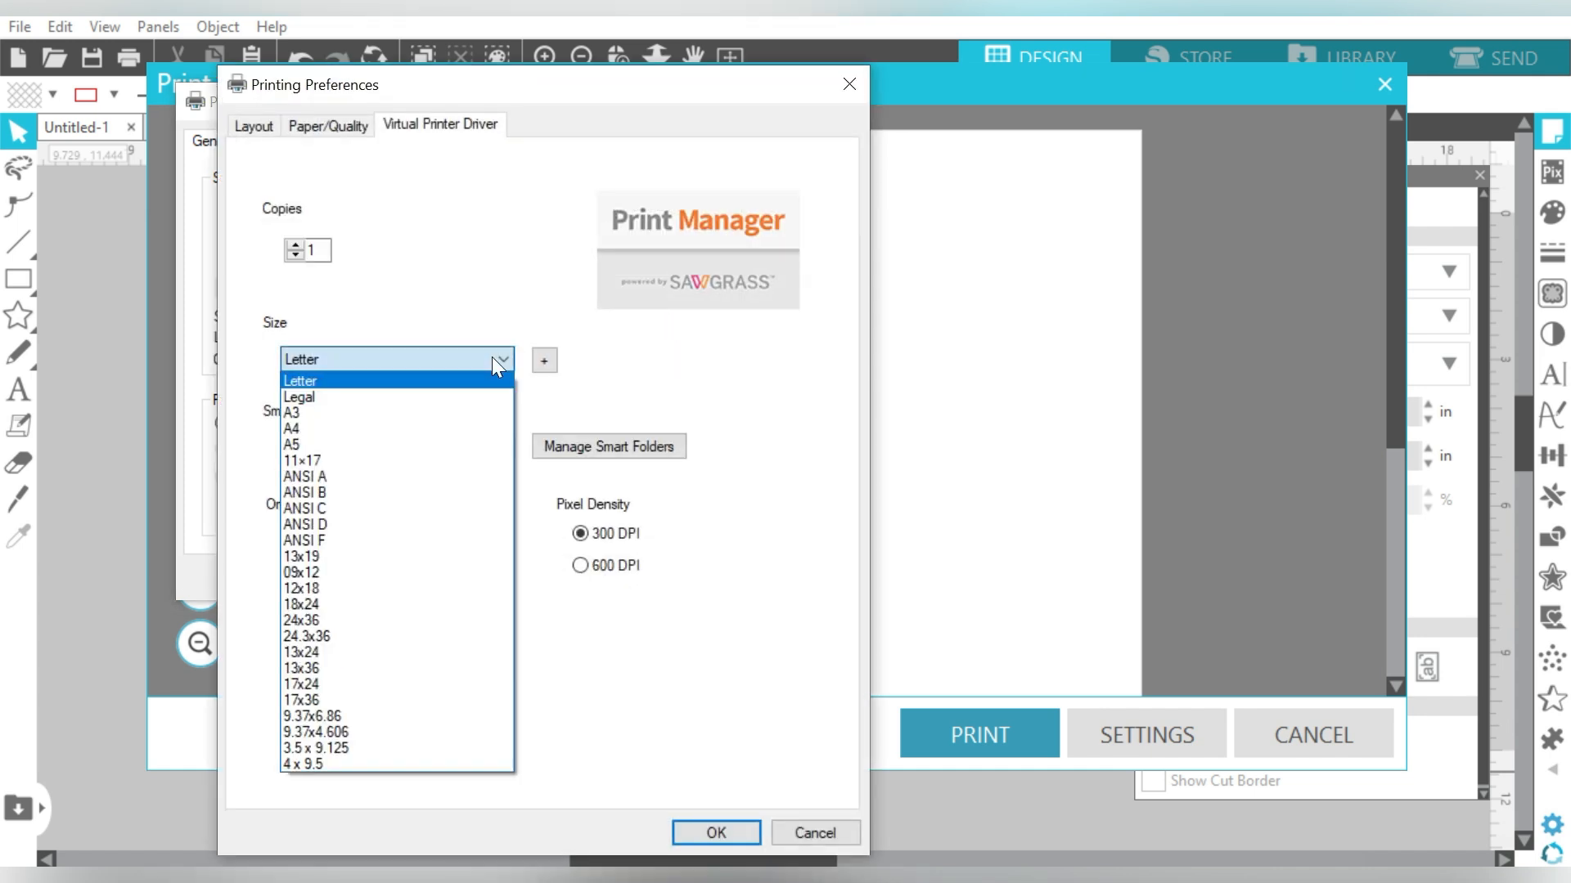
click(494, 362)
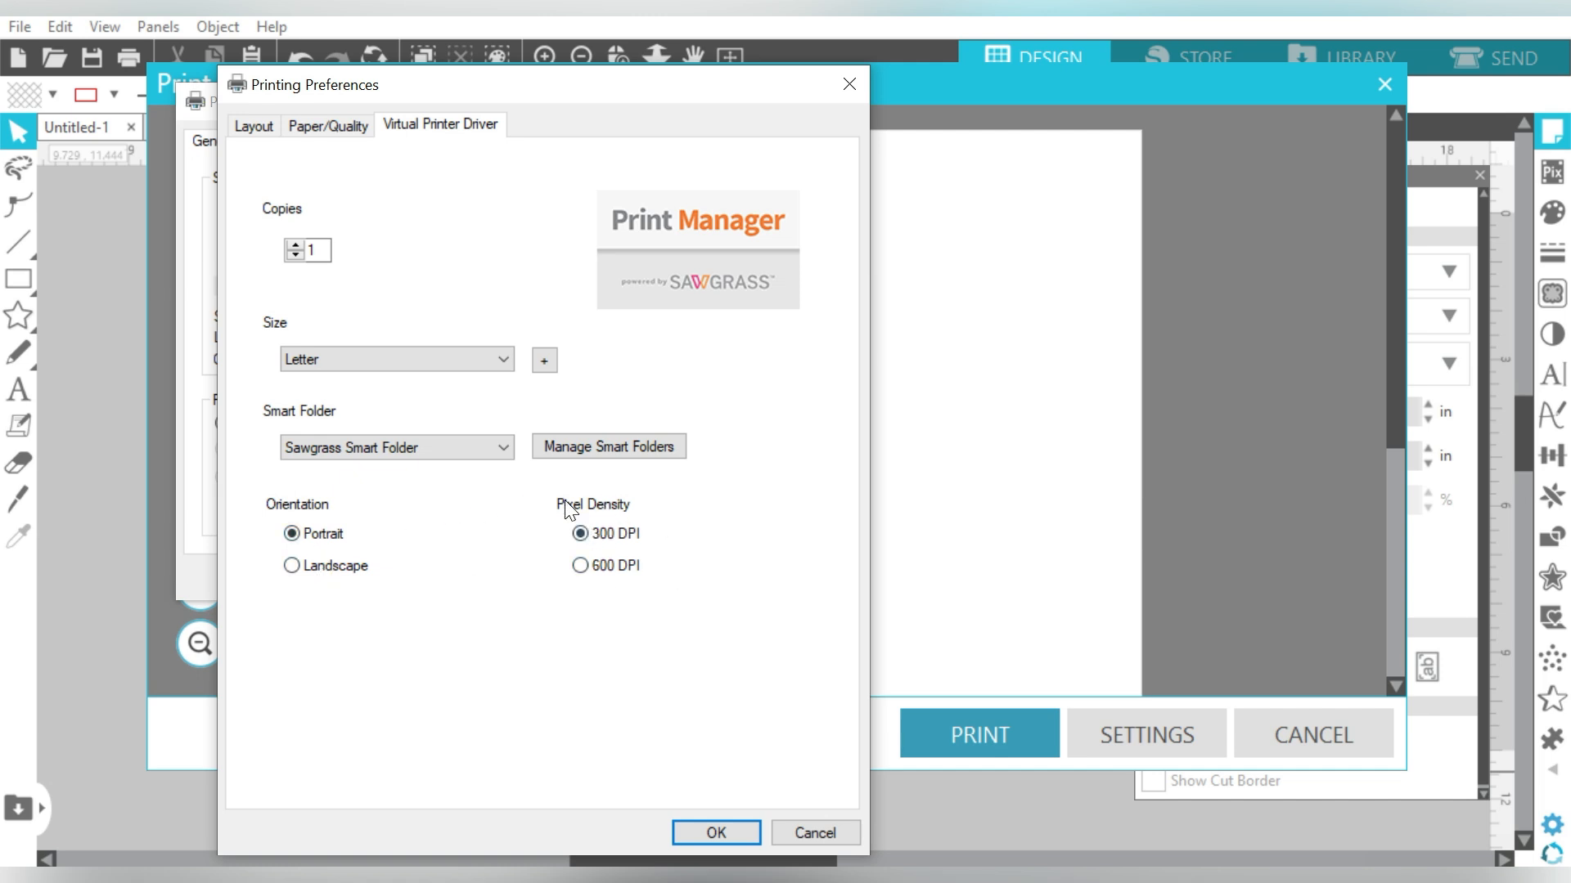
click(802, 836)
click(602, 582)
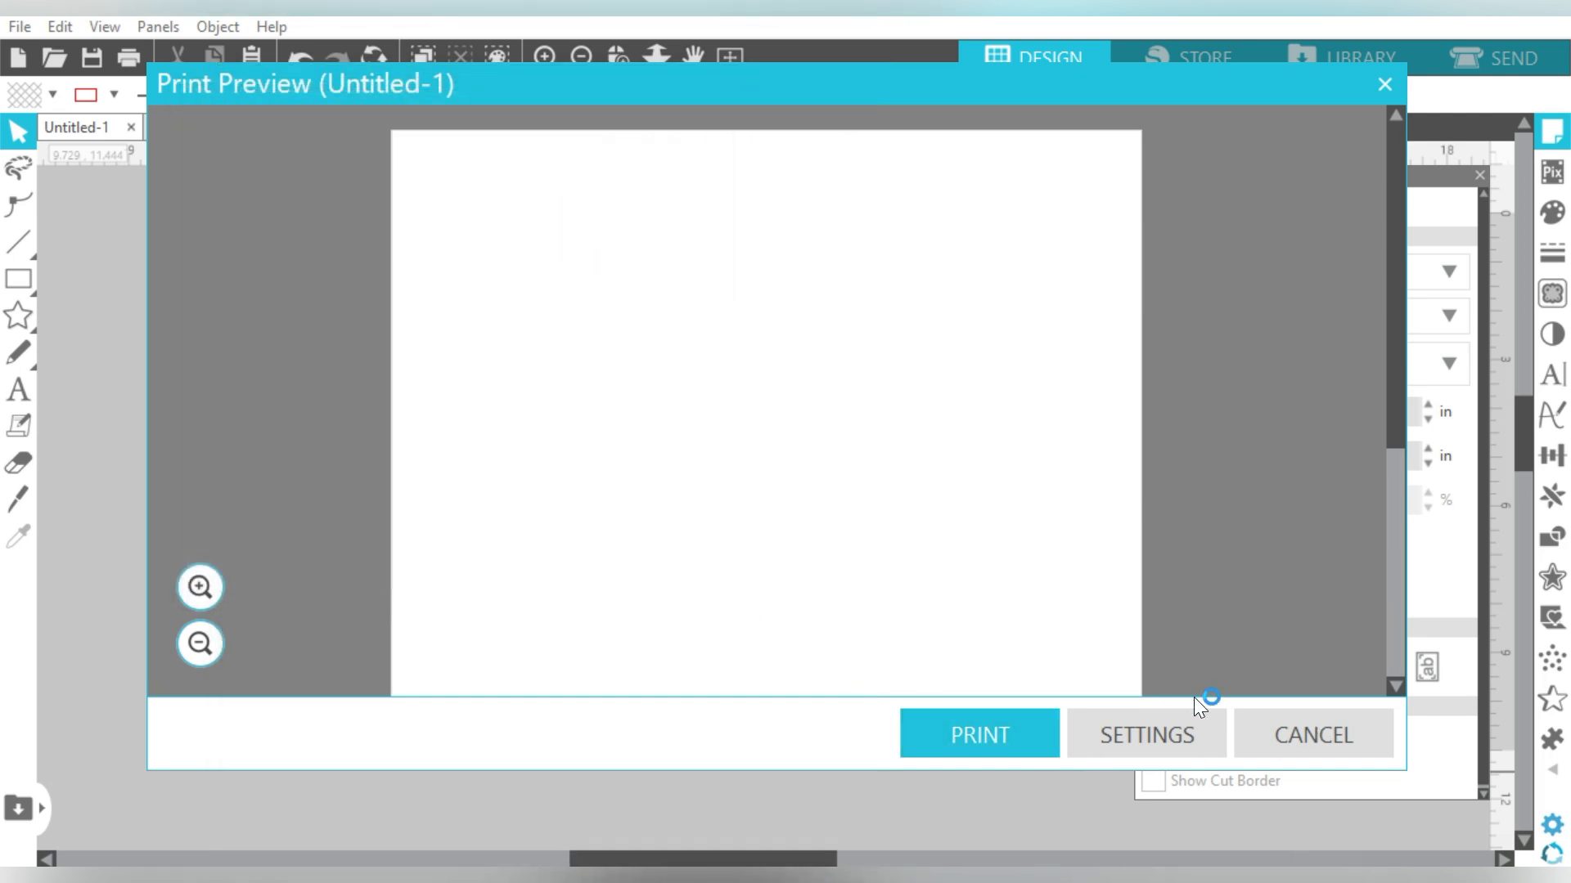
click(1296, 738)
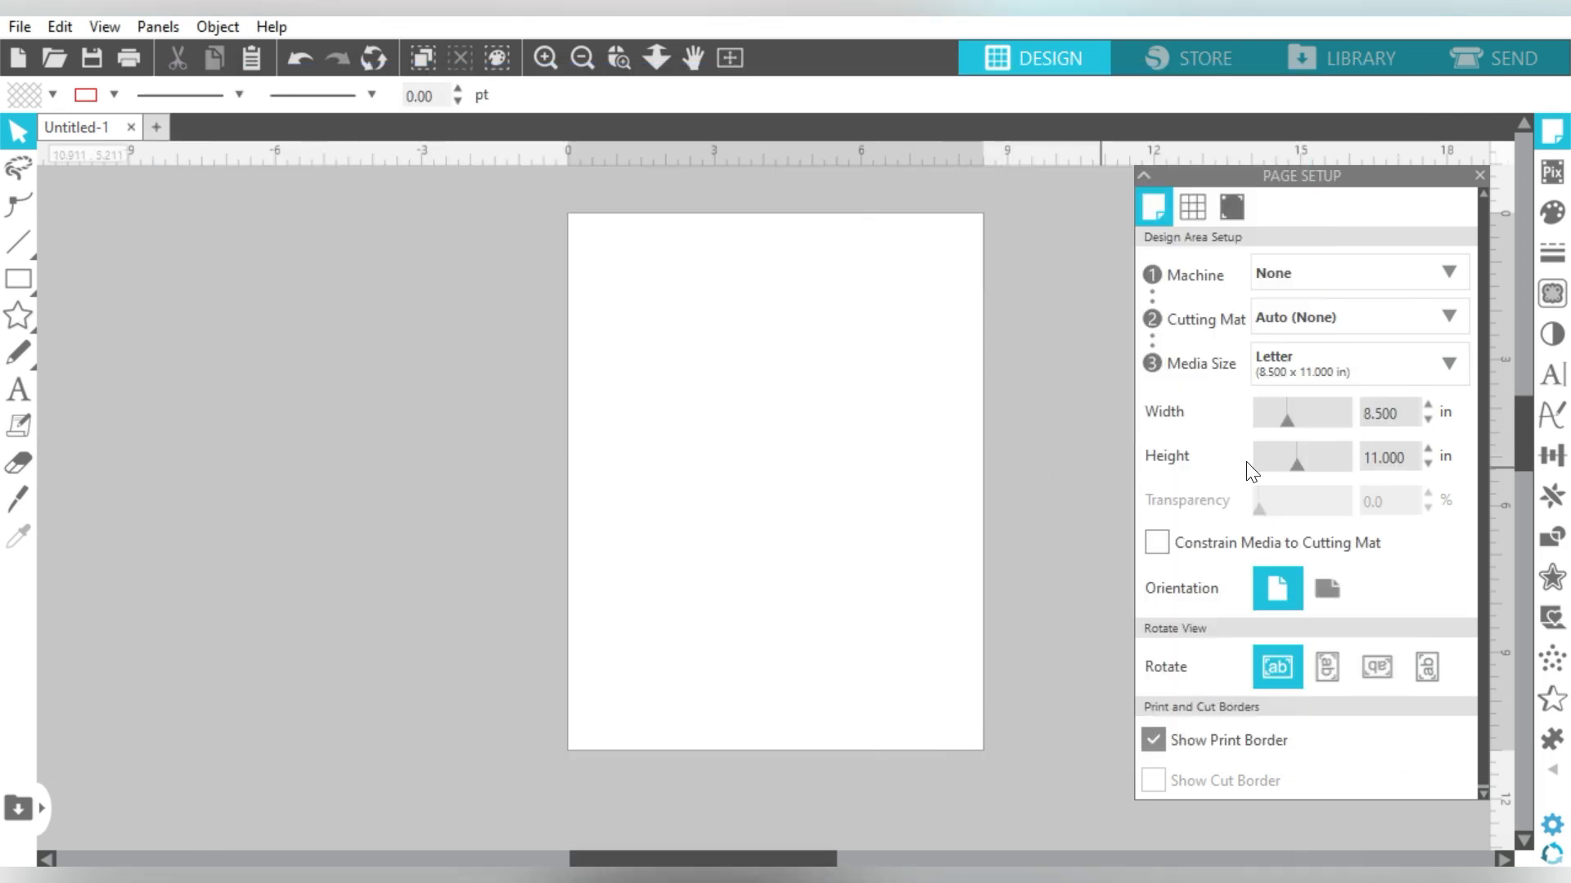
Set the design page's height to 14 inches
click(1289, 366)
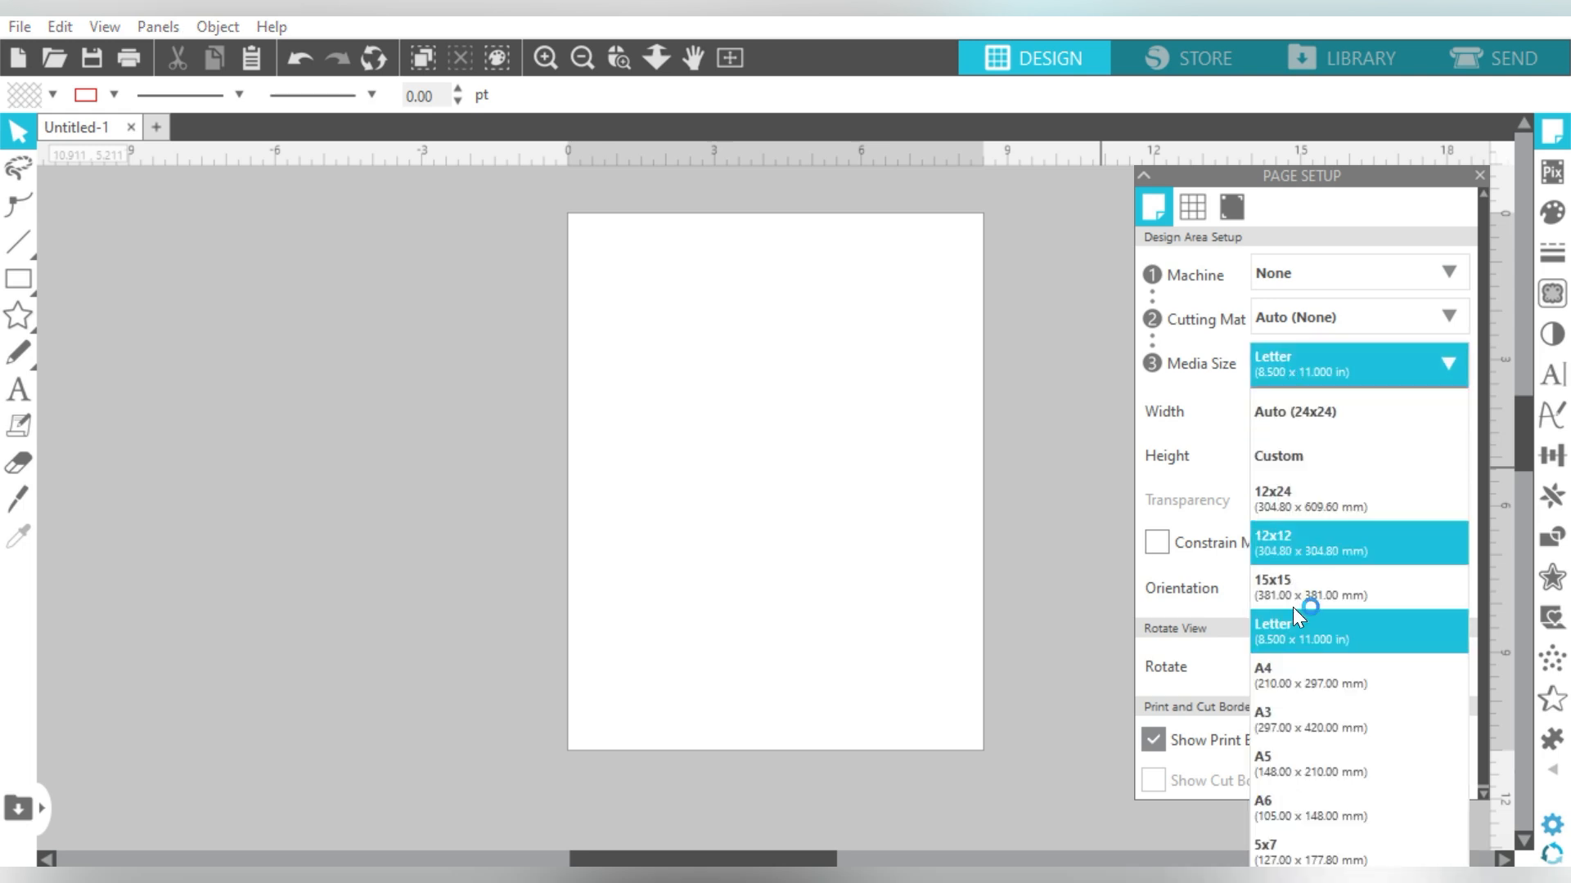
click(1291, 637)
double_click(1385, 447)
text(14)
key(Return)
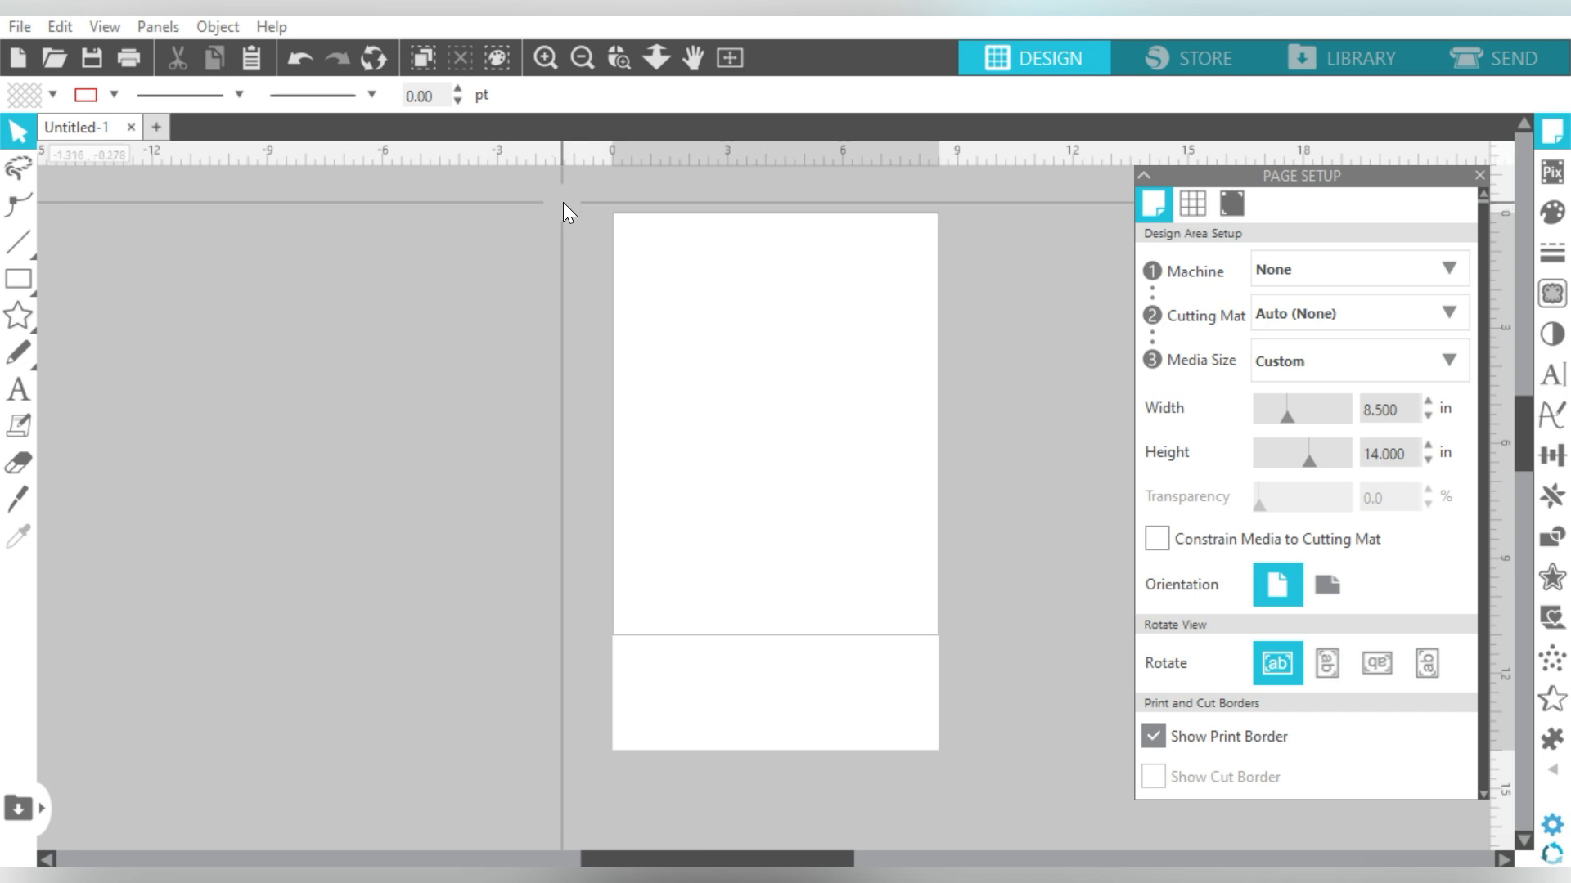
Set the Sawgrass Print Manager paper size to Legal and return to the design without printing
click(134, 61)
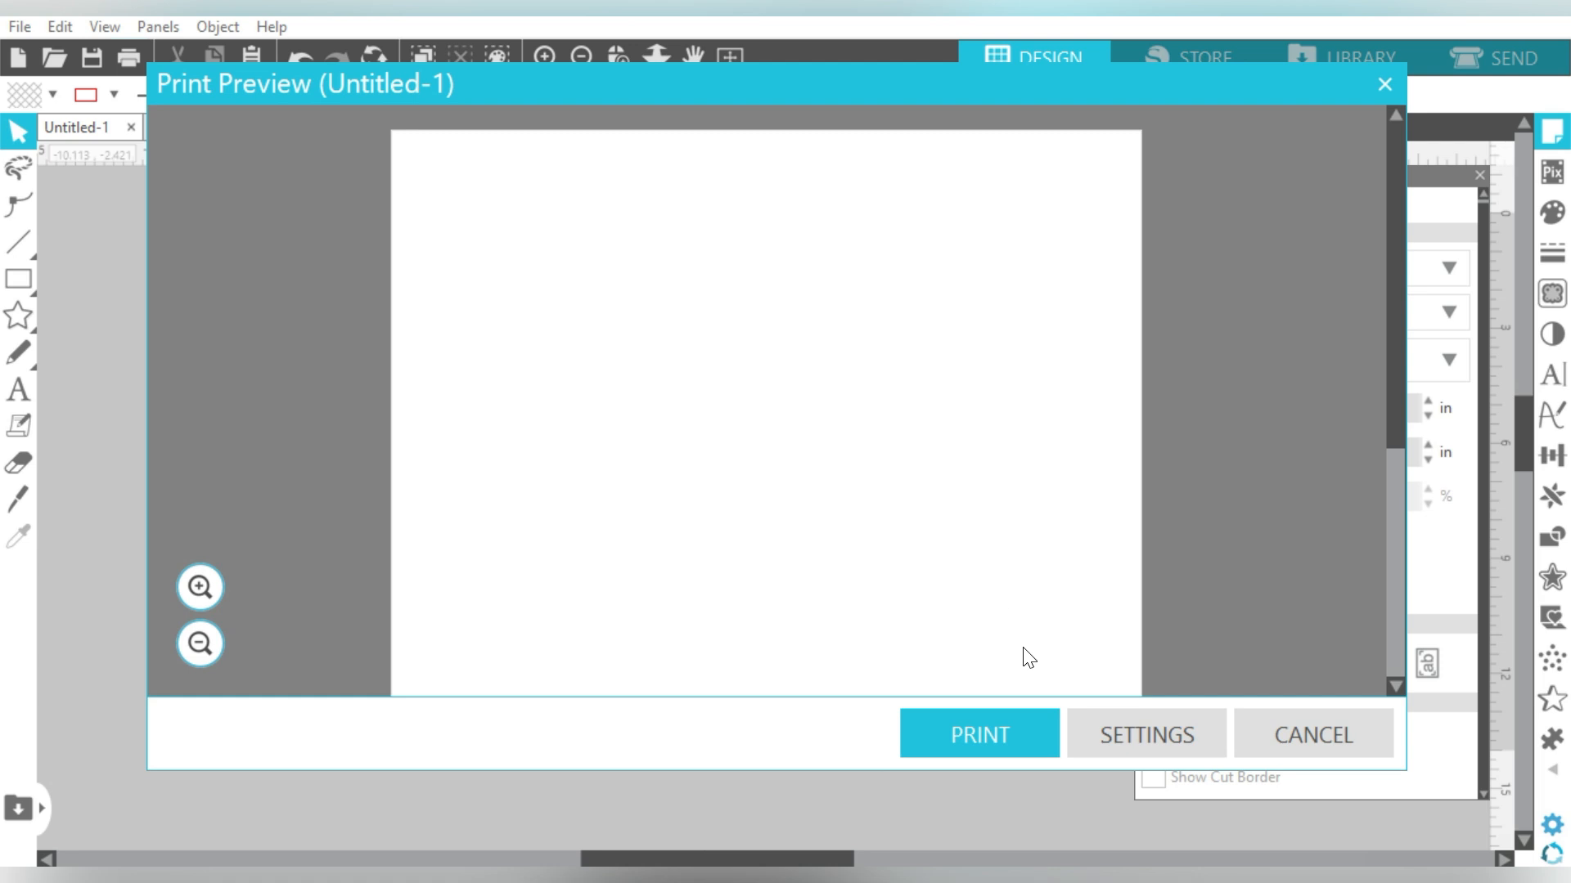
click(979, 739)
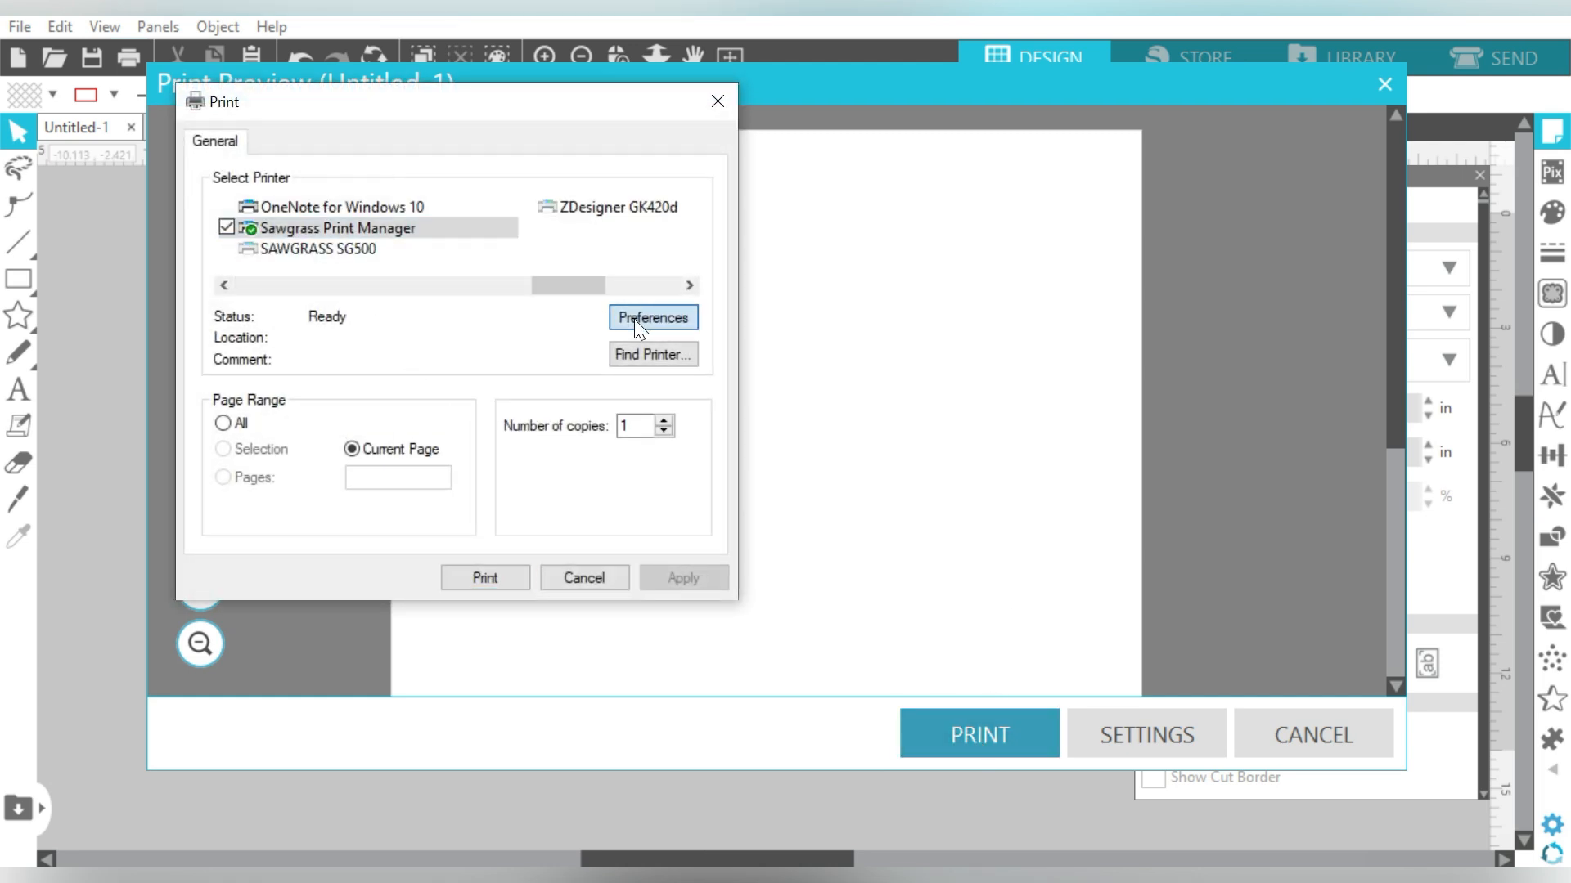
click(634, 319)
click(464, 358)
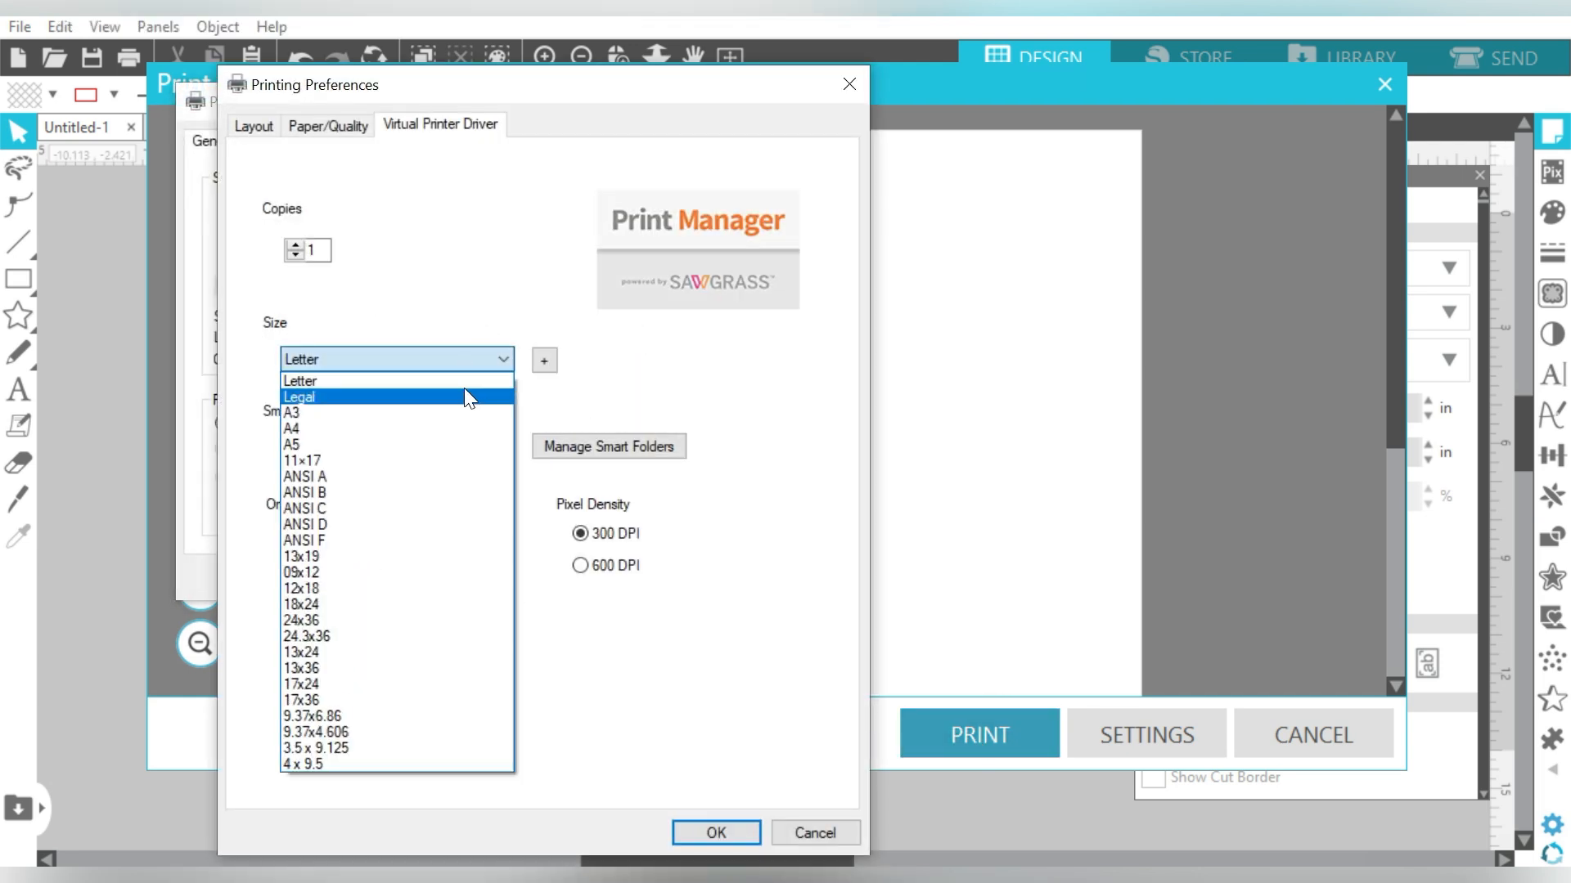
click(465, 398)
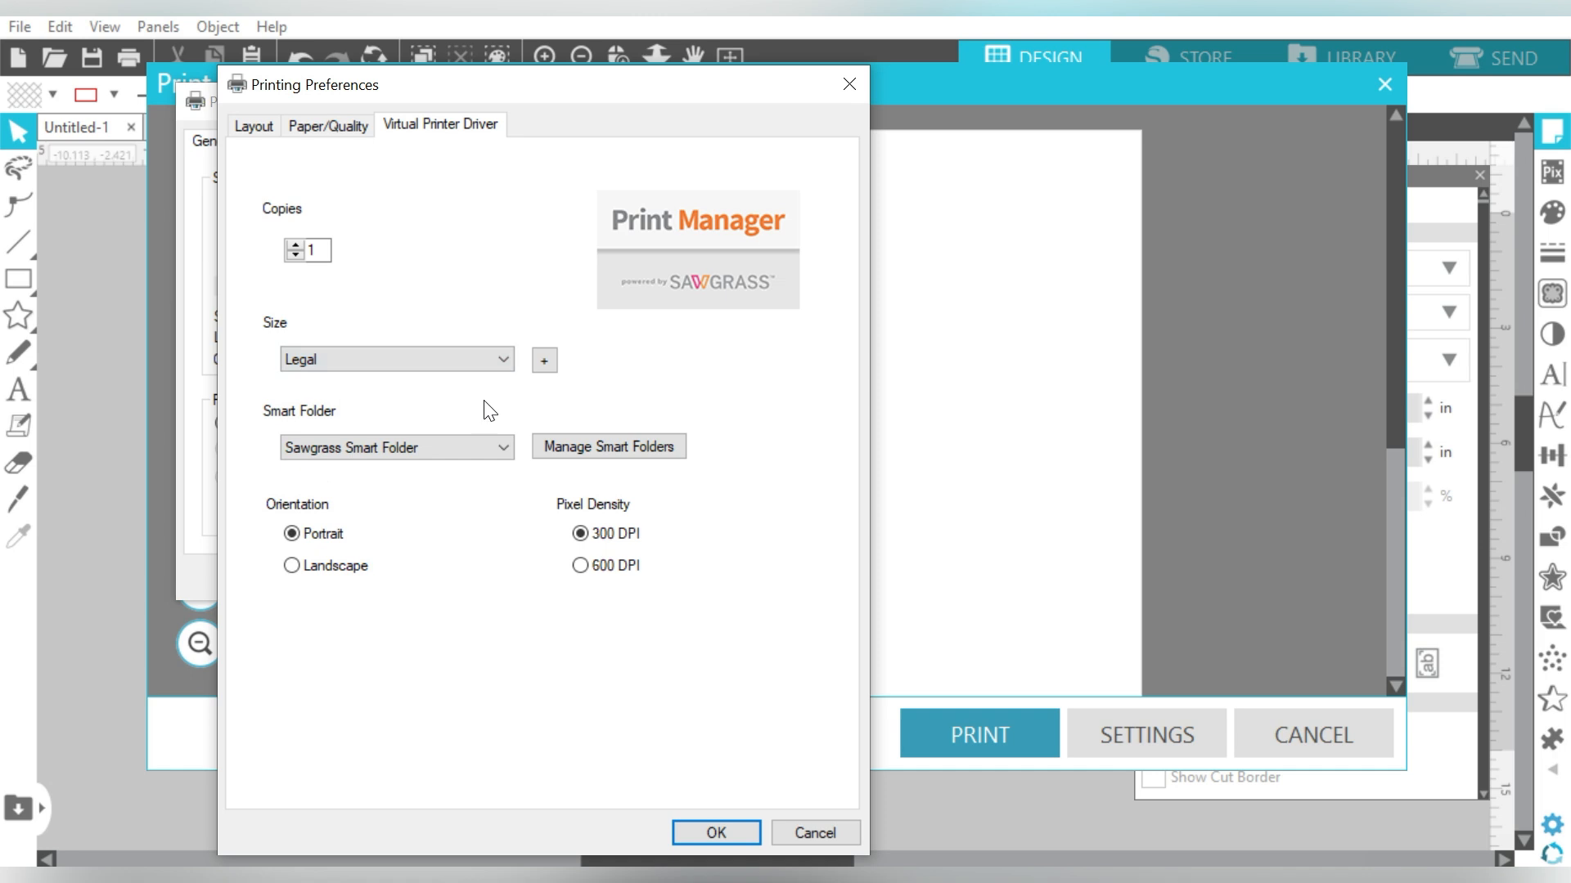
click(720, 831)
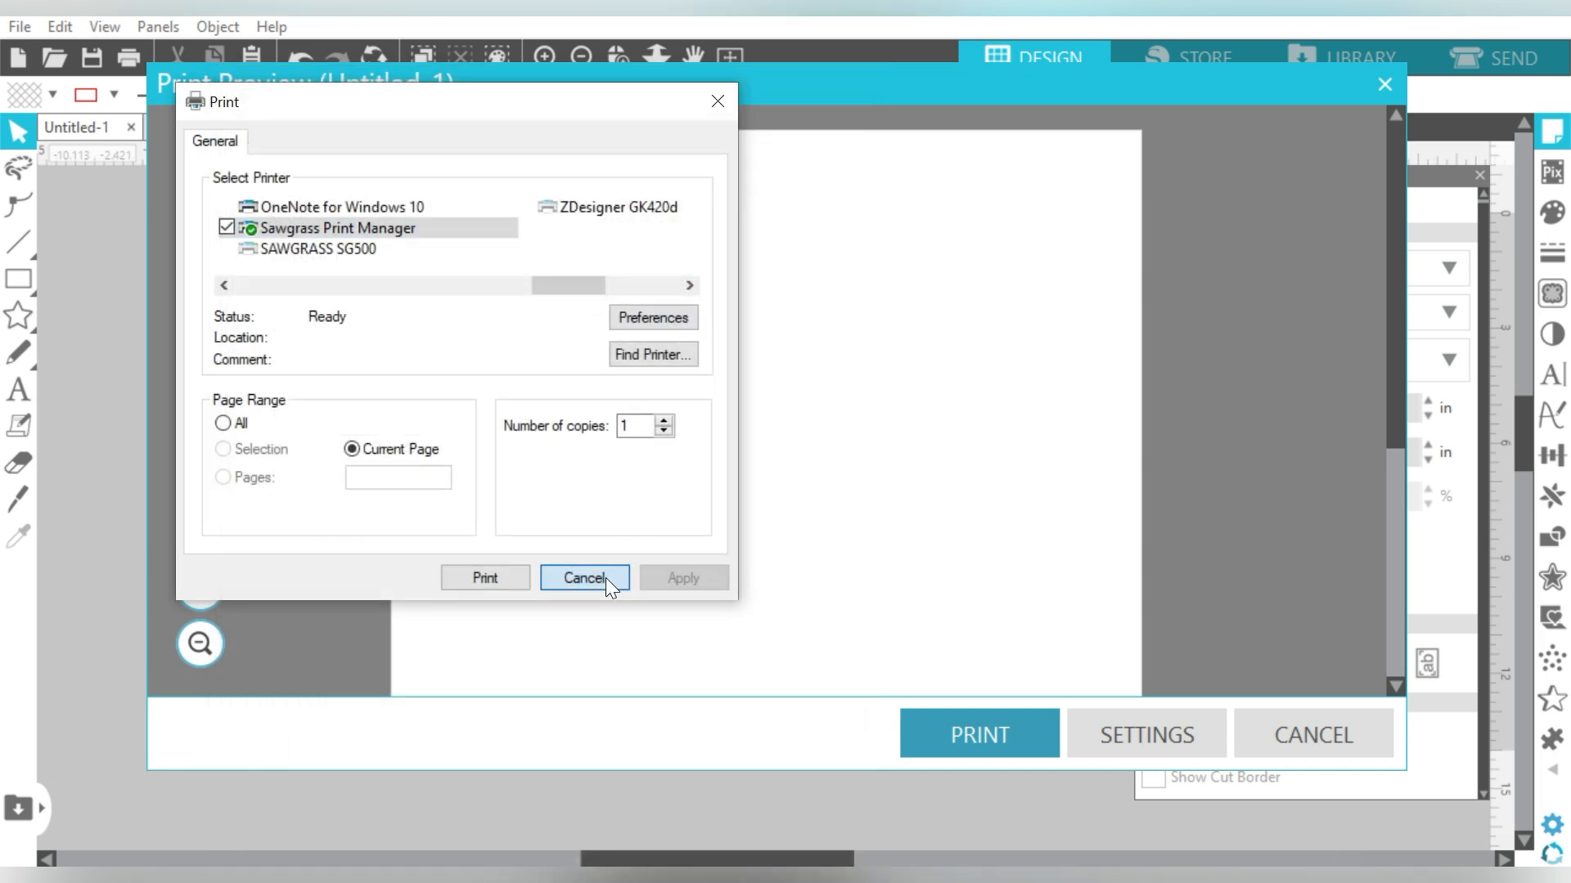
click(607, 578)
click(1331, 740)
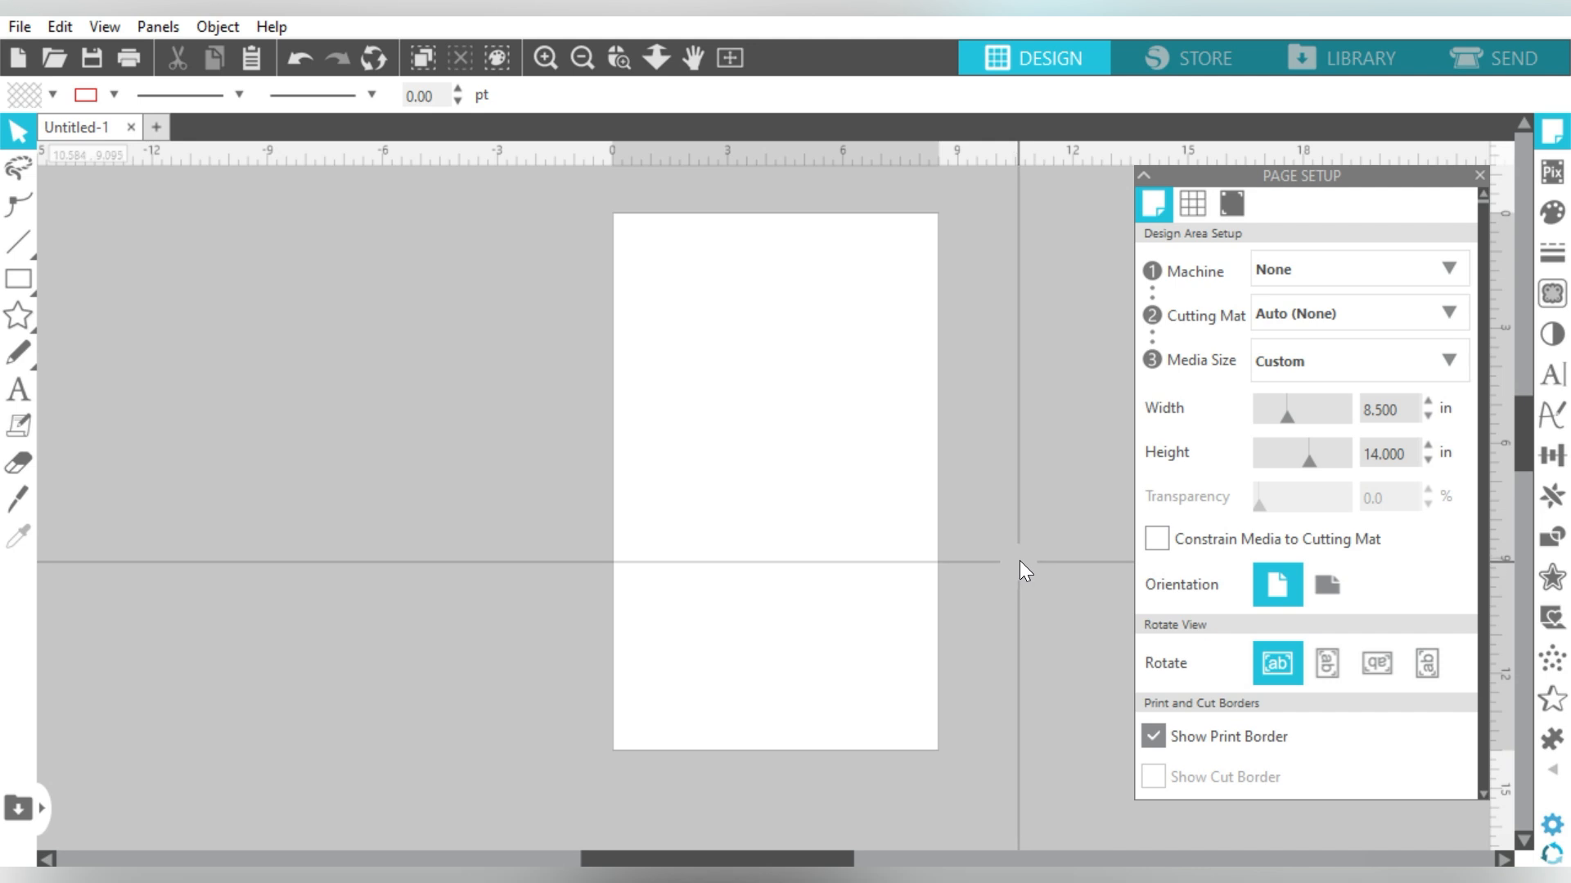
Inspect the print border along the edges of the 14-inch-high page
click(541, 56)
click(541, 56)
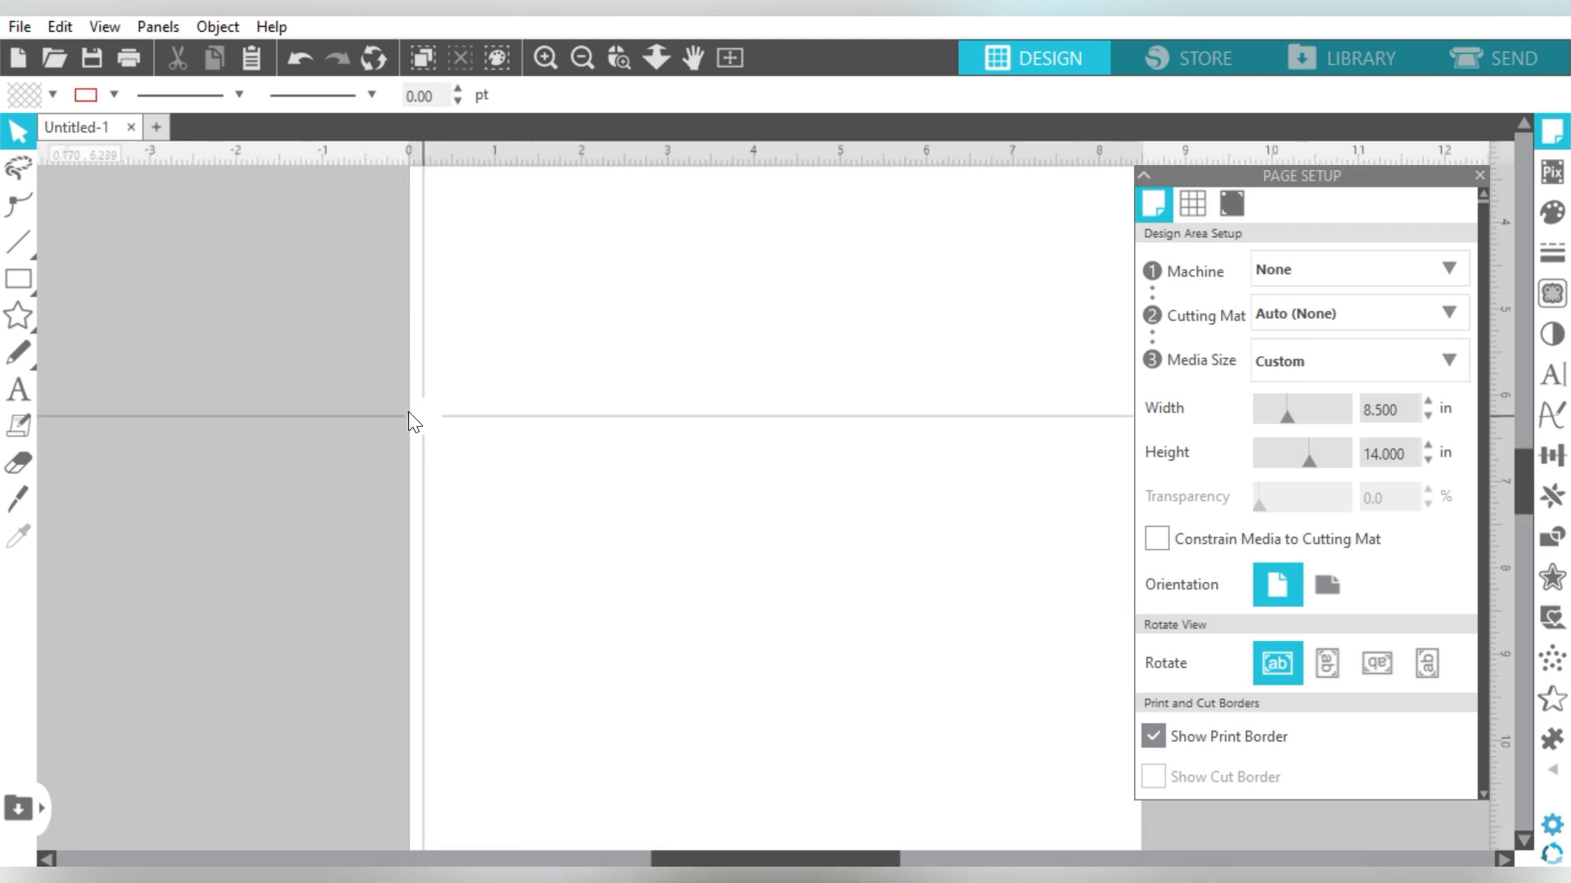
scroll(465, 504, down, 5)
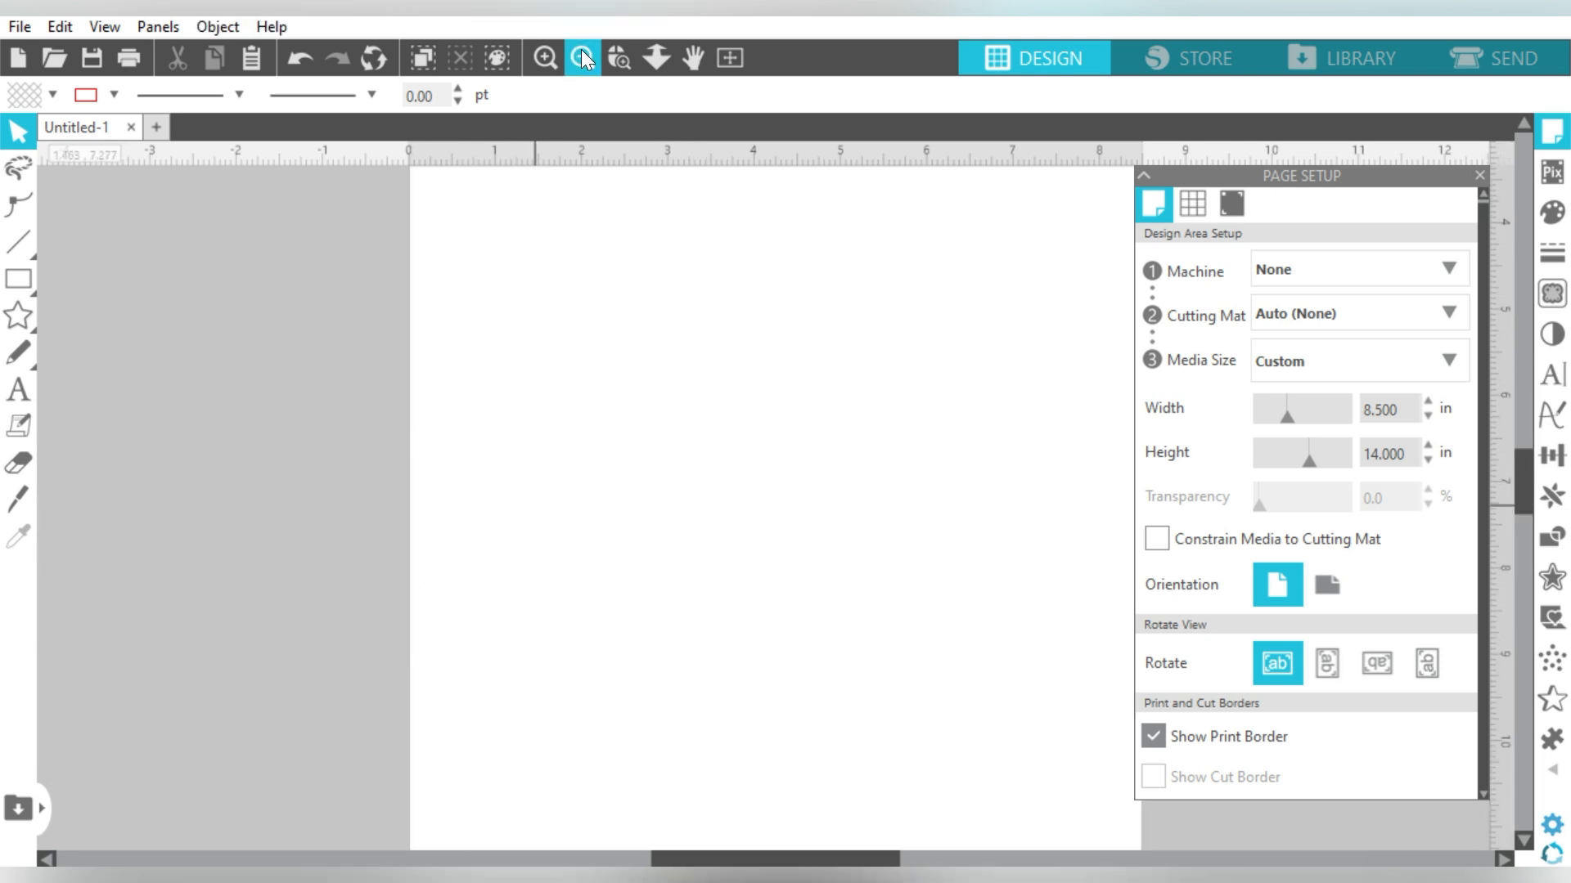
click(580, 58)
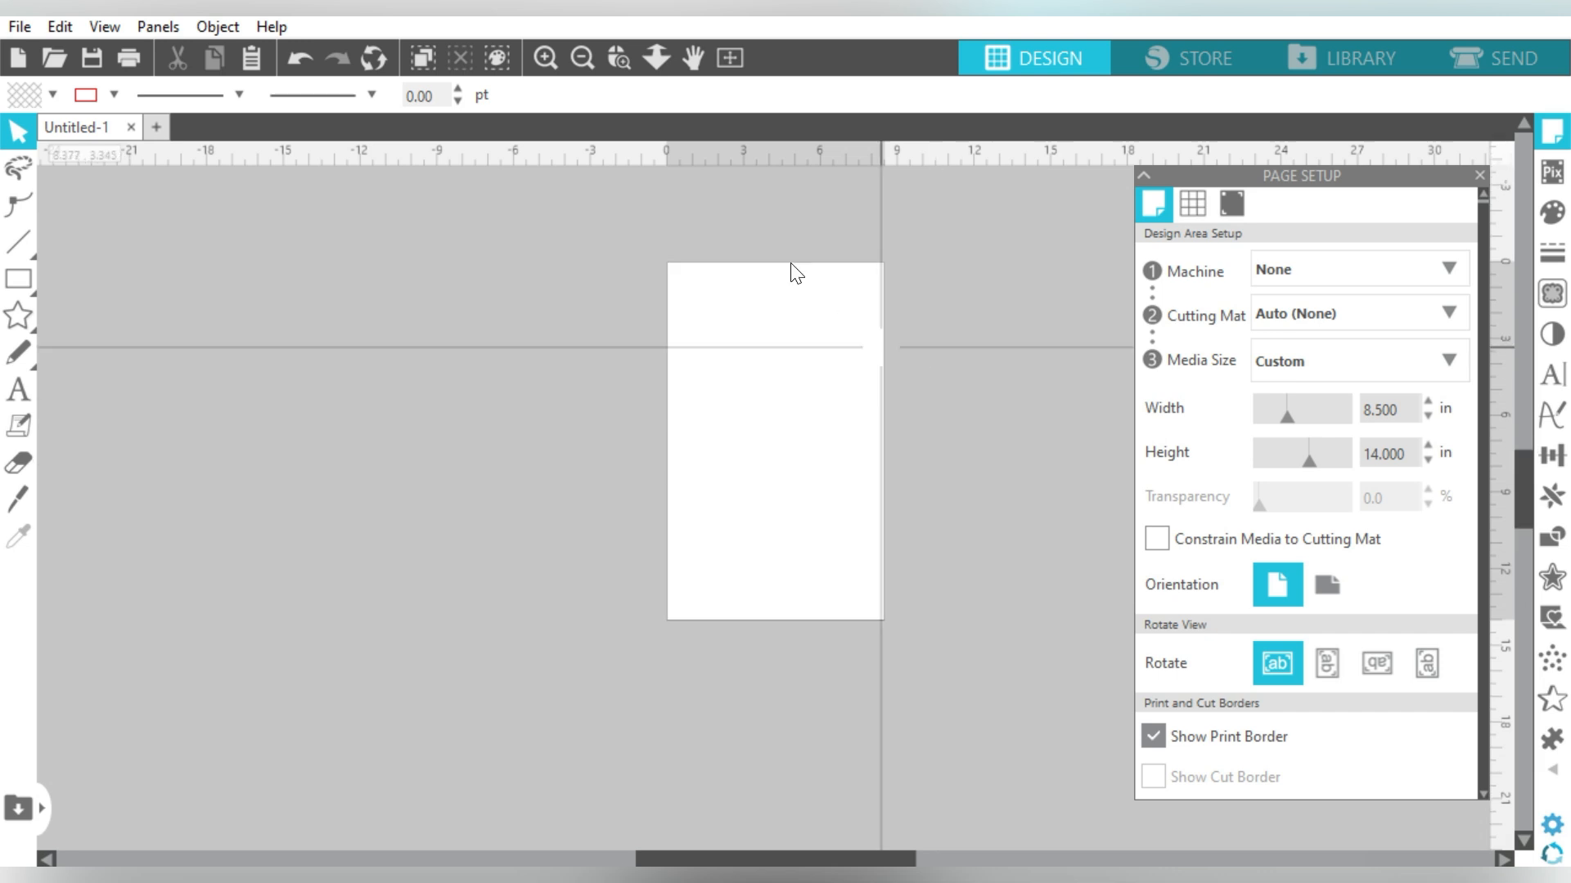
click(544, 59)
scroll(940, 434, up, 1)
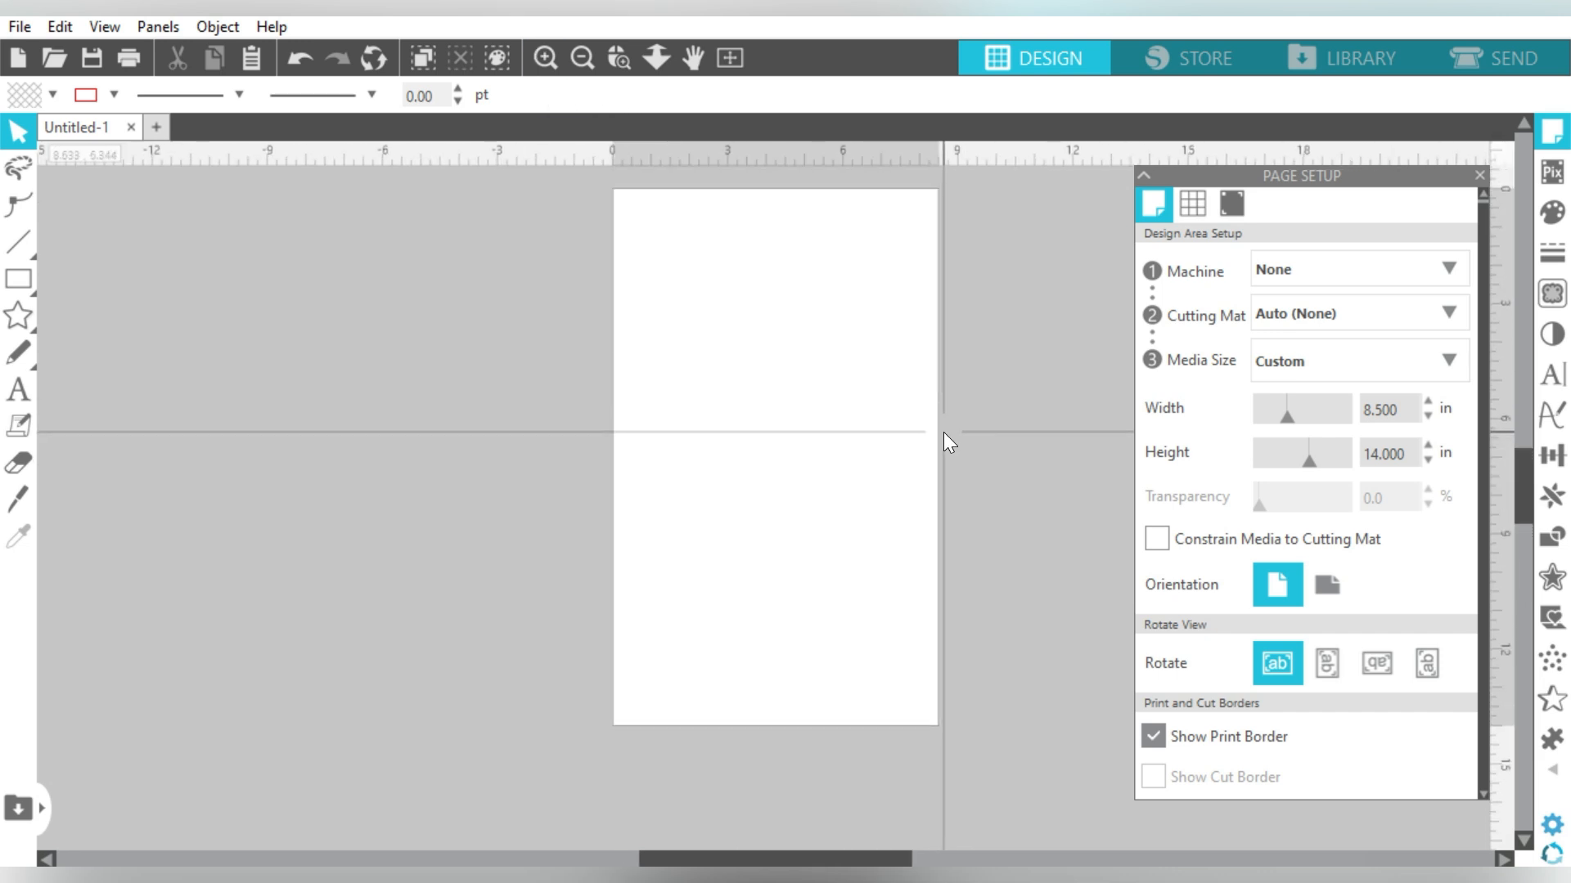
Set the Sawgrass Print Manager paper size back to Letter and return to the design without printing
click(127, 59)
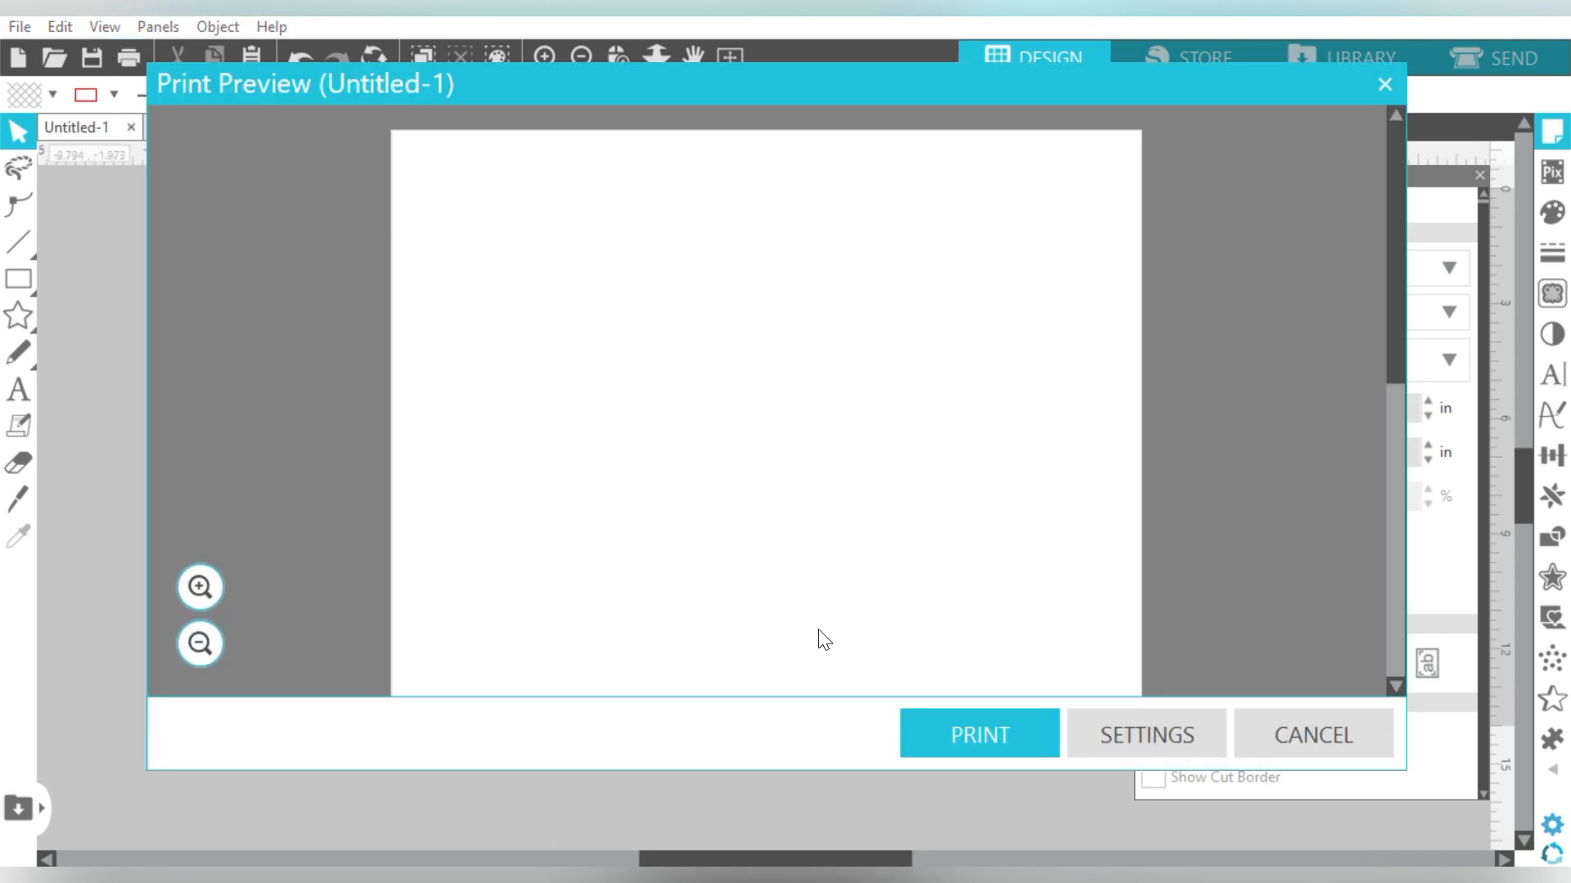
click(1001, 734)
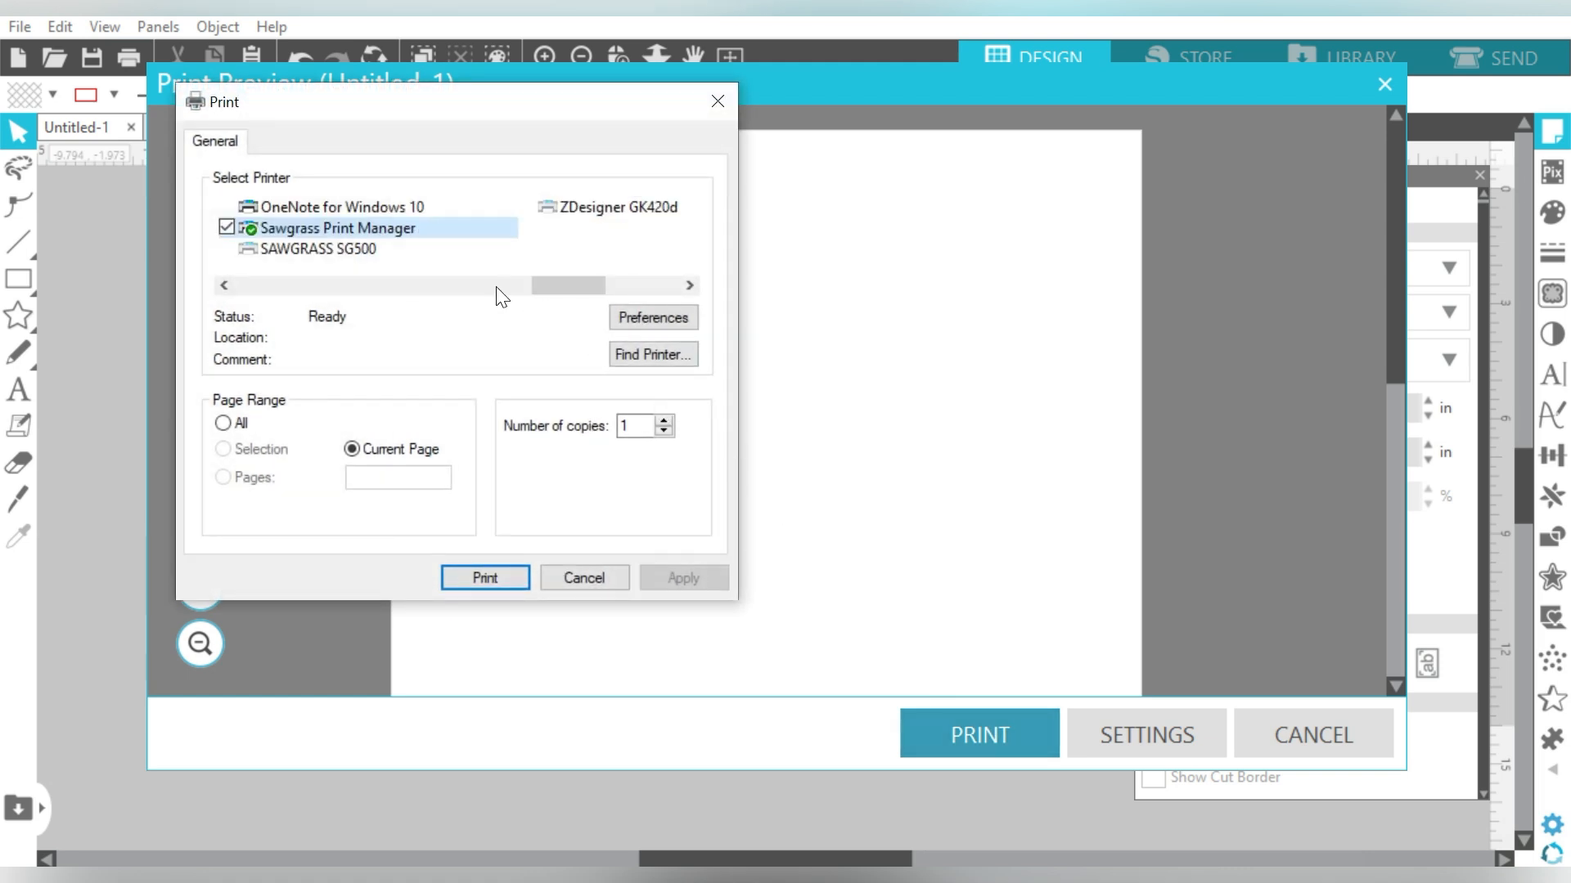
click(634, 317)
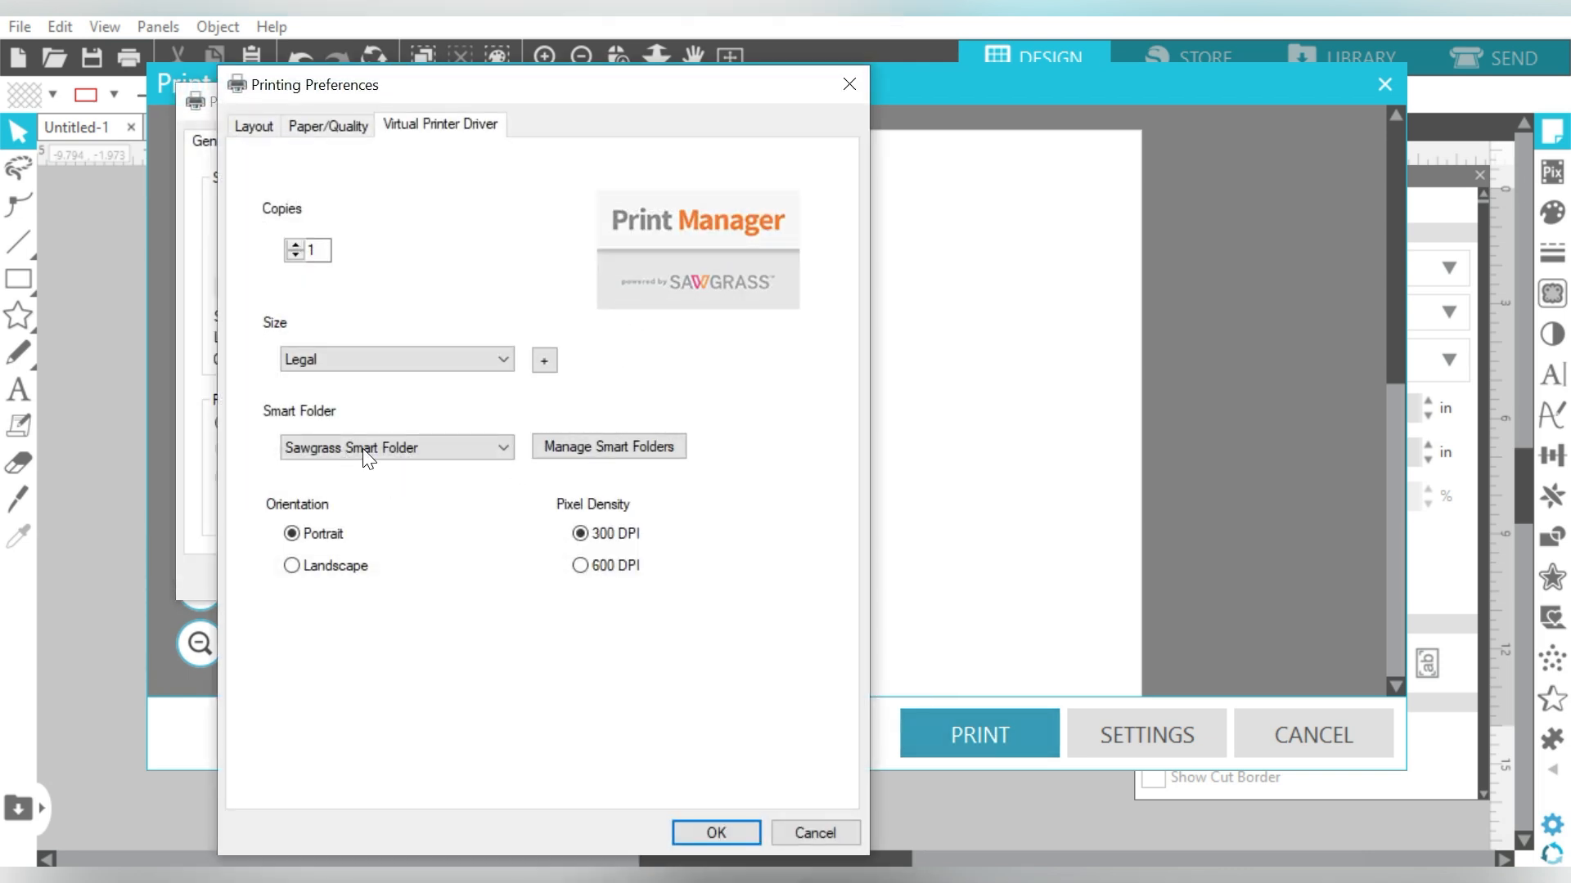
click(341, 360)
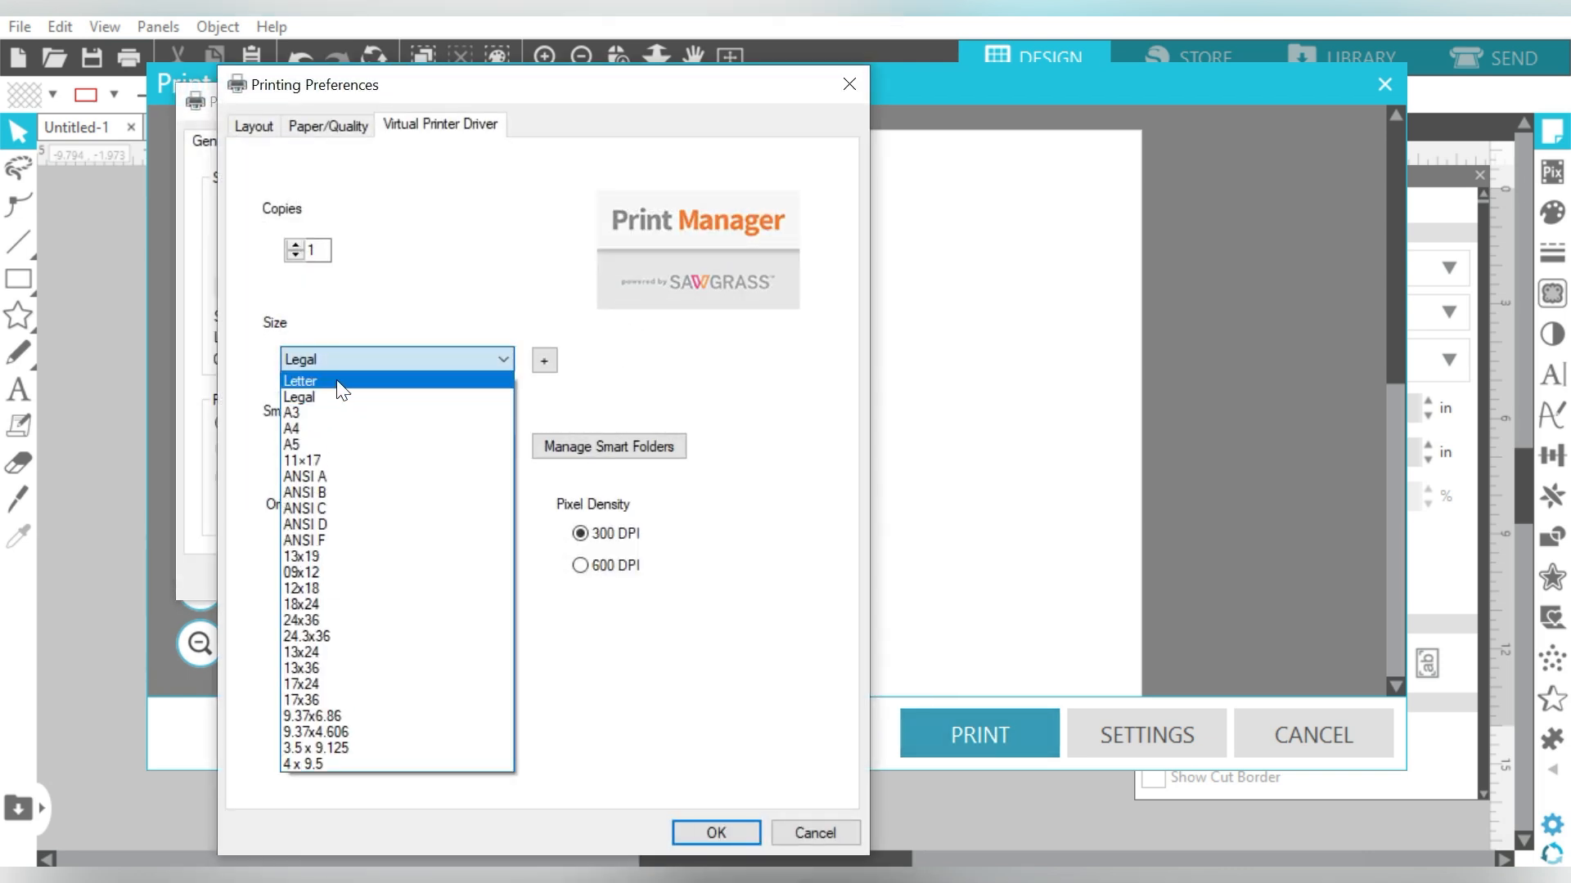
click(342, 379)
click(716, 832)
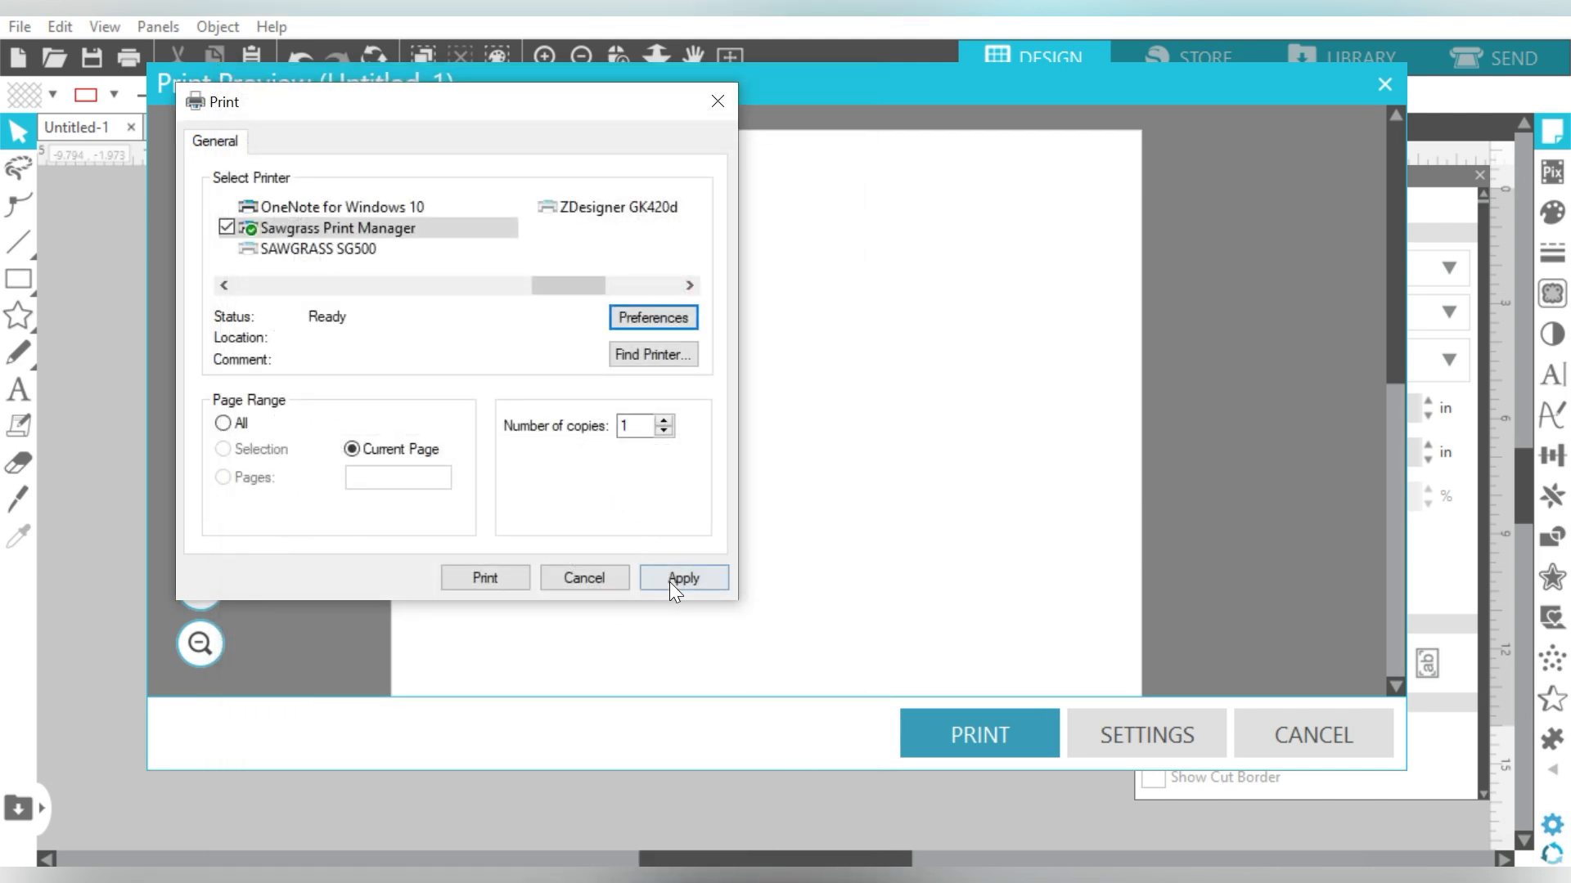
click(574, 577)
click(1290, 733)
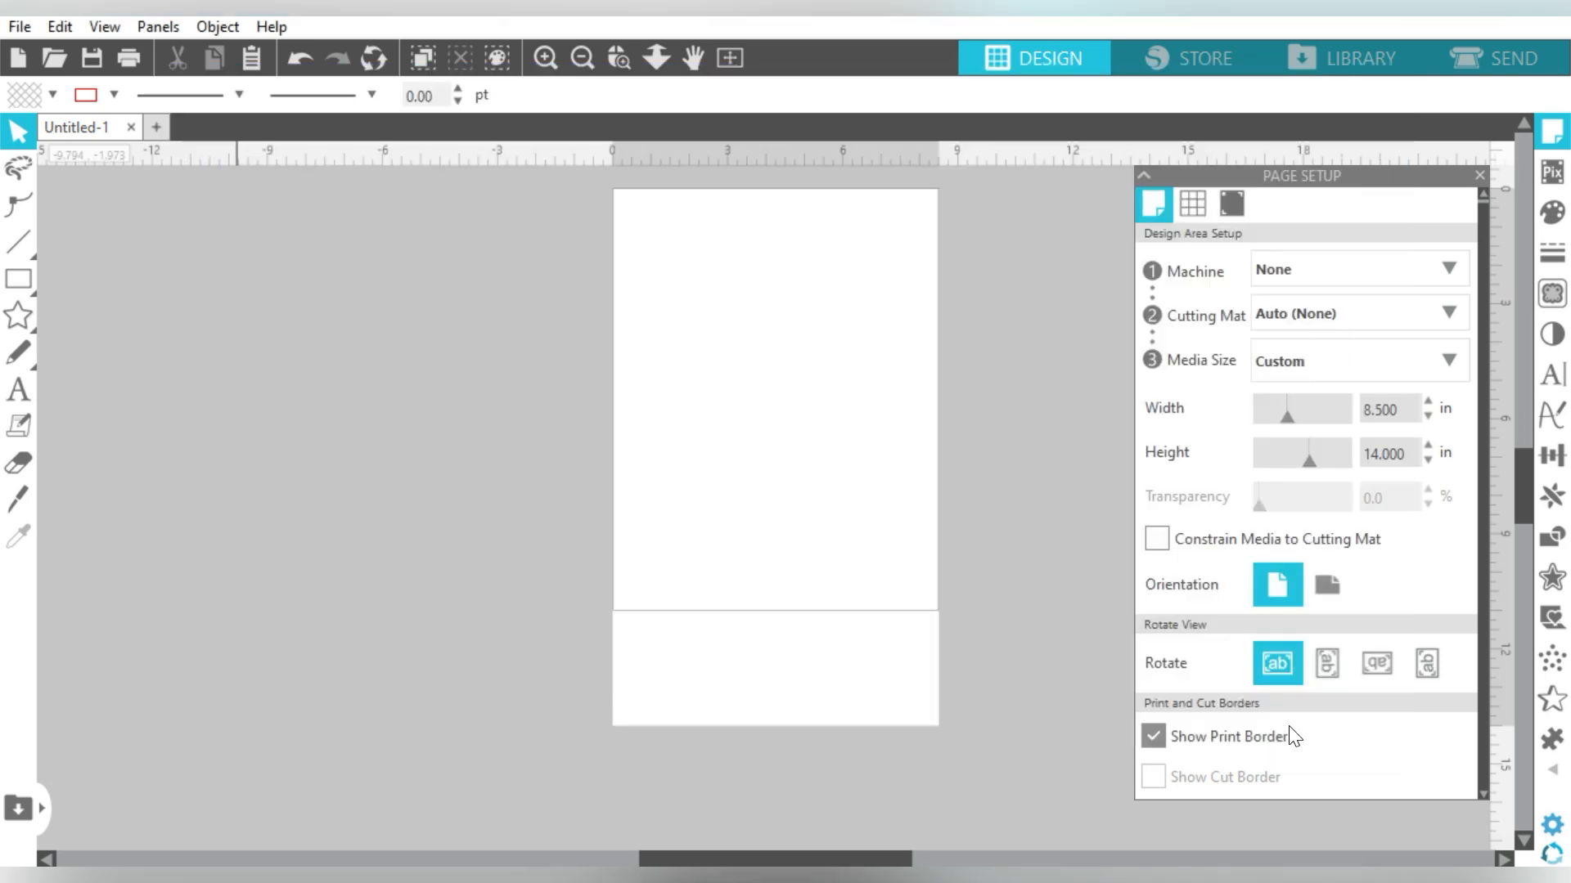
Set the design page's media size to Letter (8.500 x 11.000 in)
click(1299, 360)
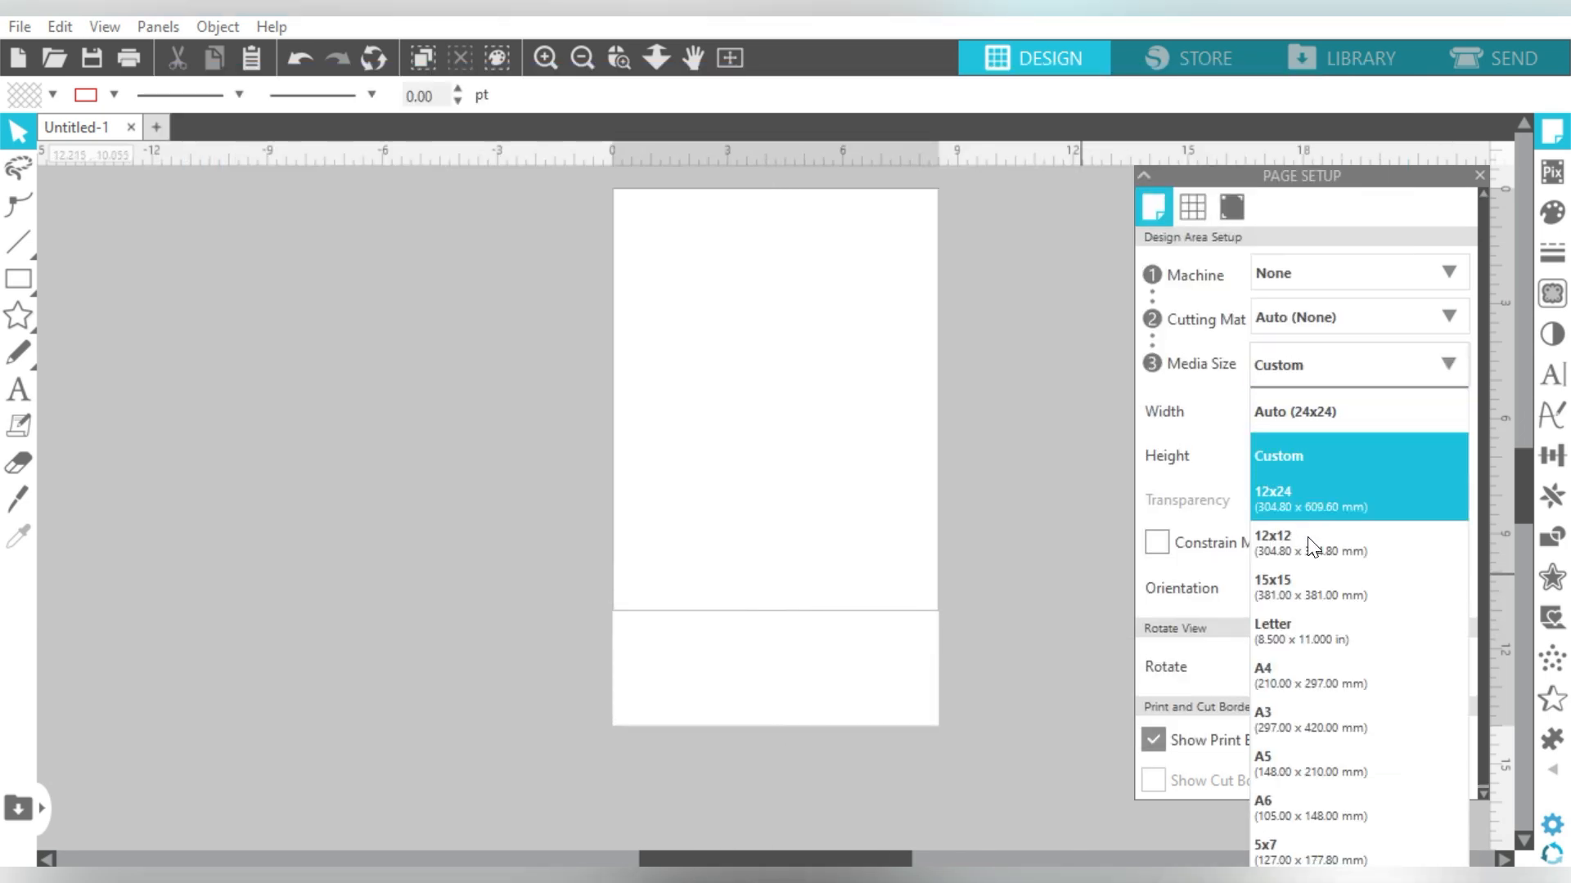
click(1298, 631)
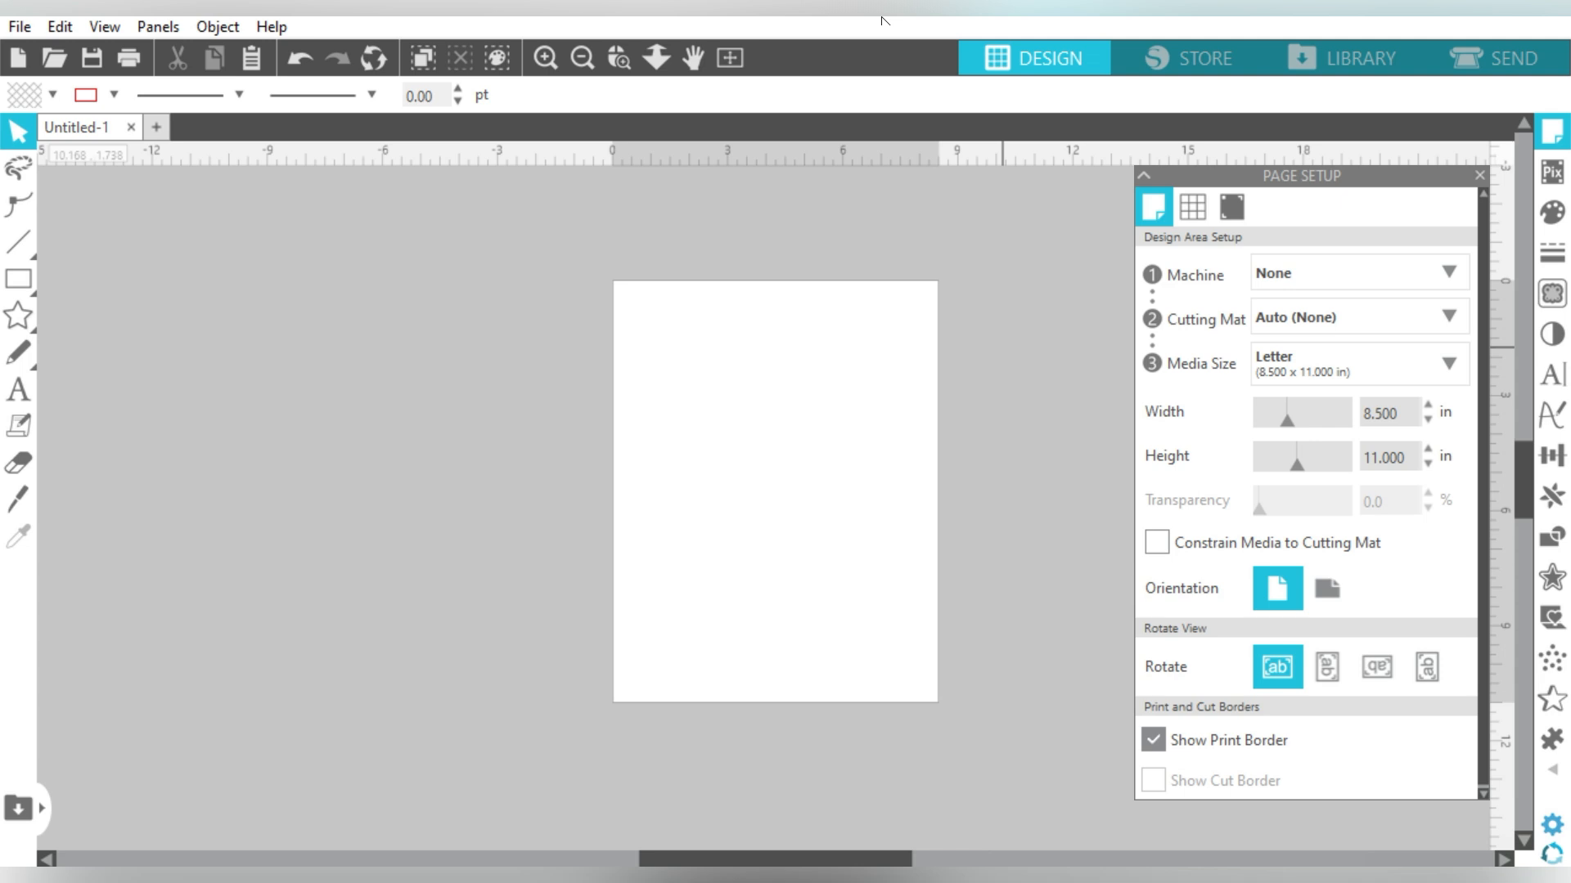
Merge the Stay Wild Sunflower PNG from the DesignBundles-Stay-Wild-Sunflower folder in Downloads into the design
click(23, 29)
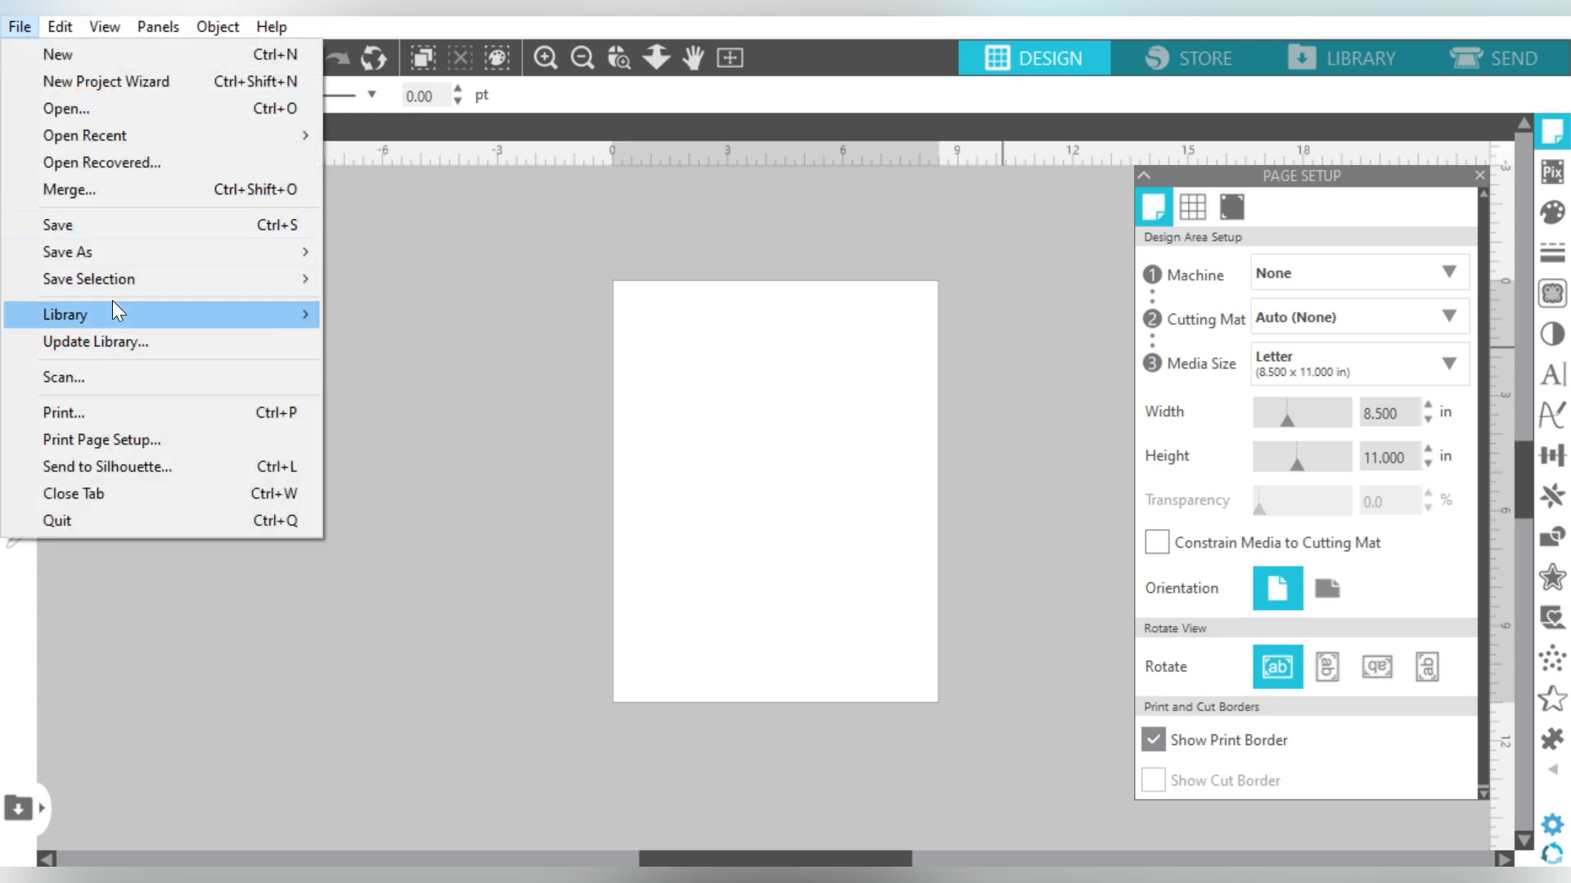
click(100, 201)
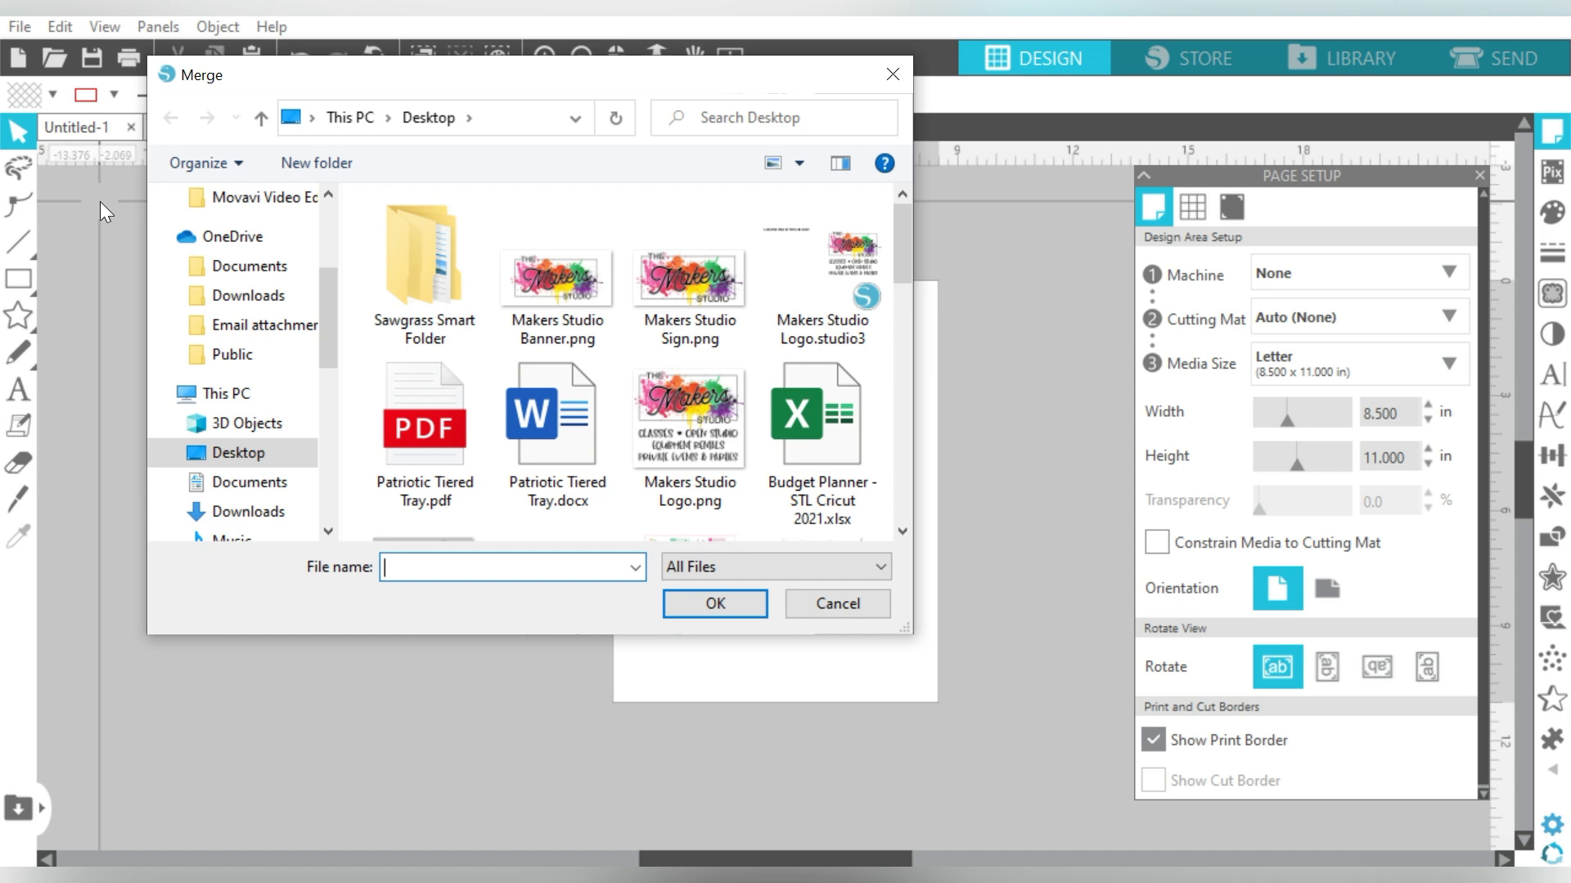
scroll(262, 286, up, 3)
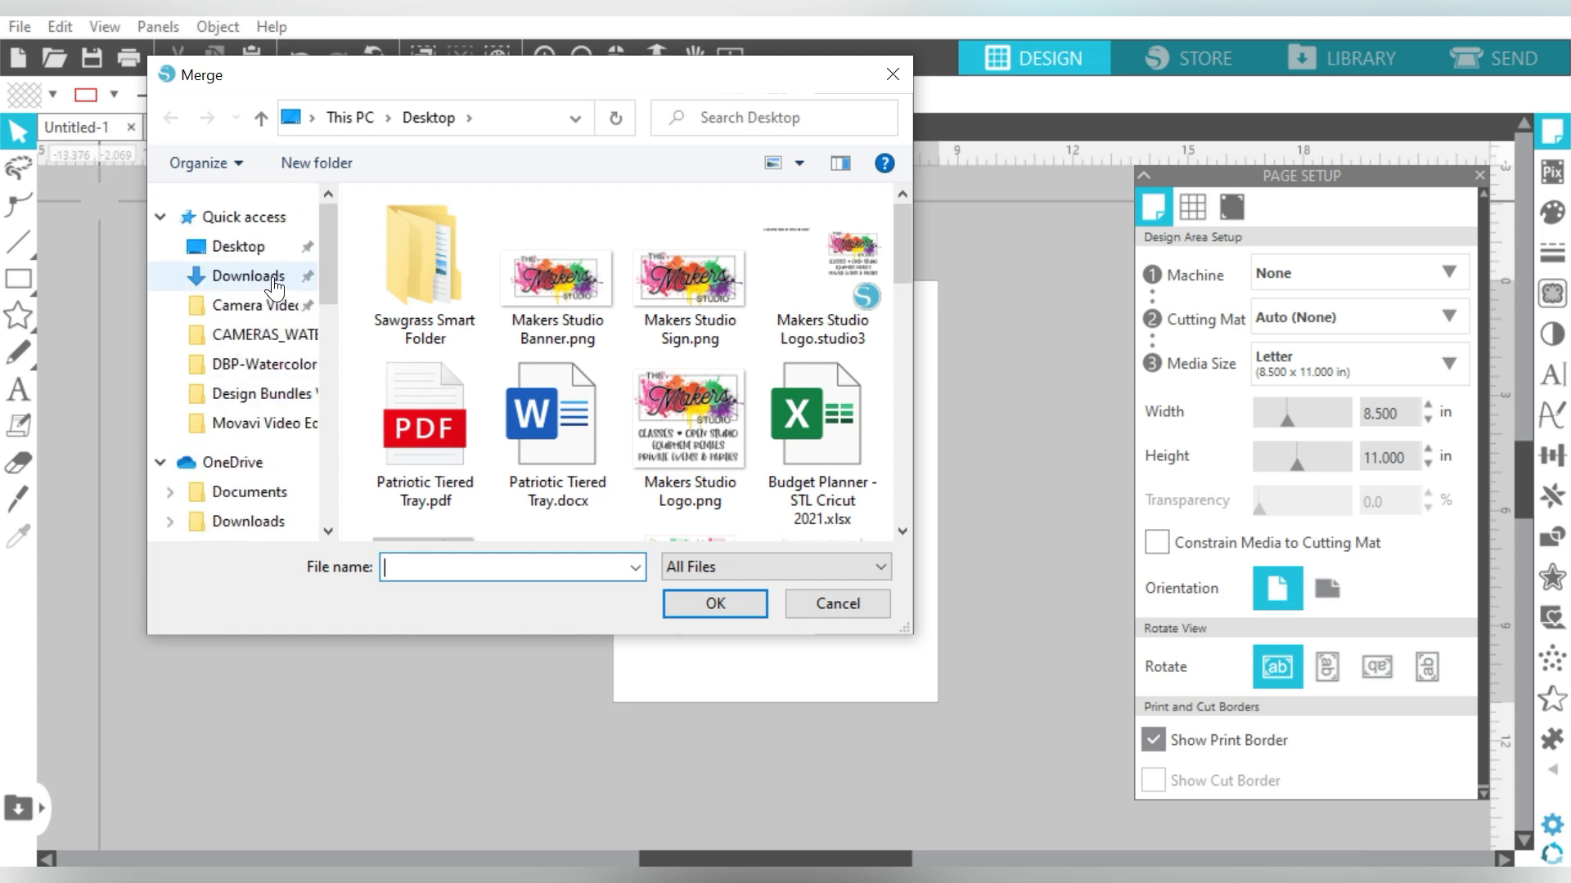
click(266, 280)
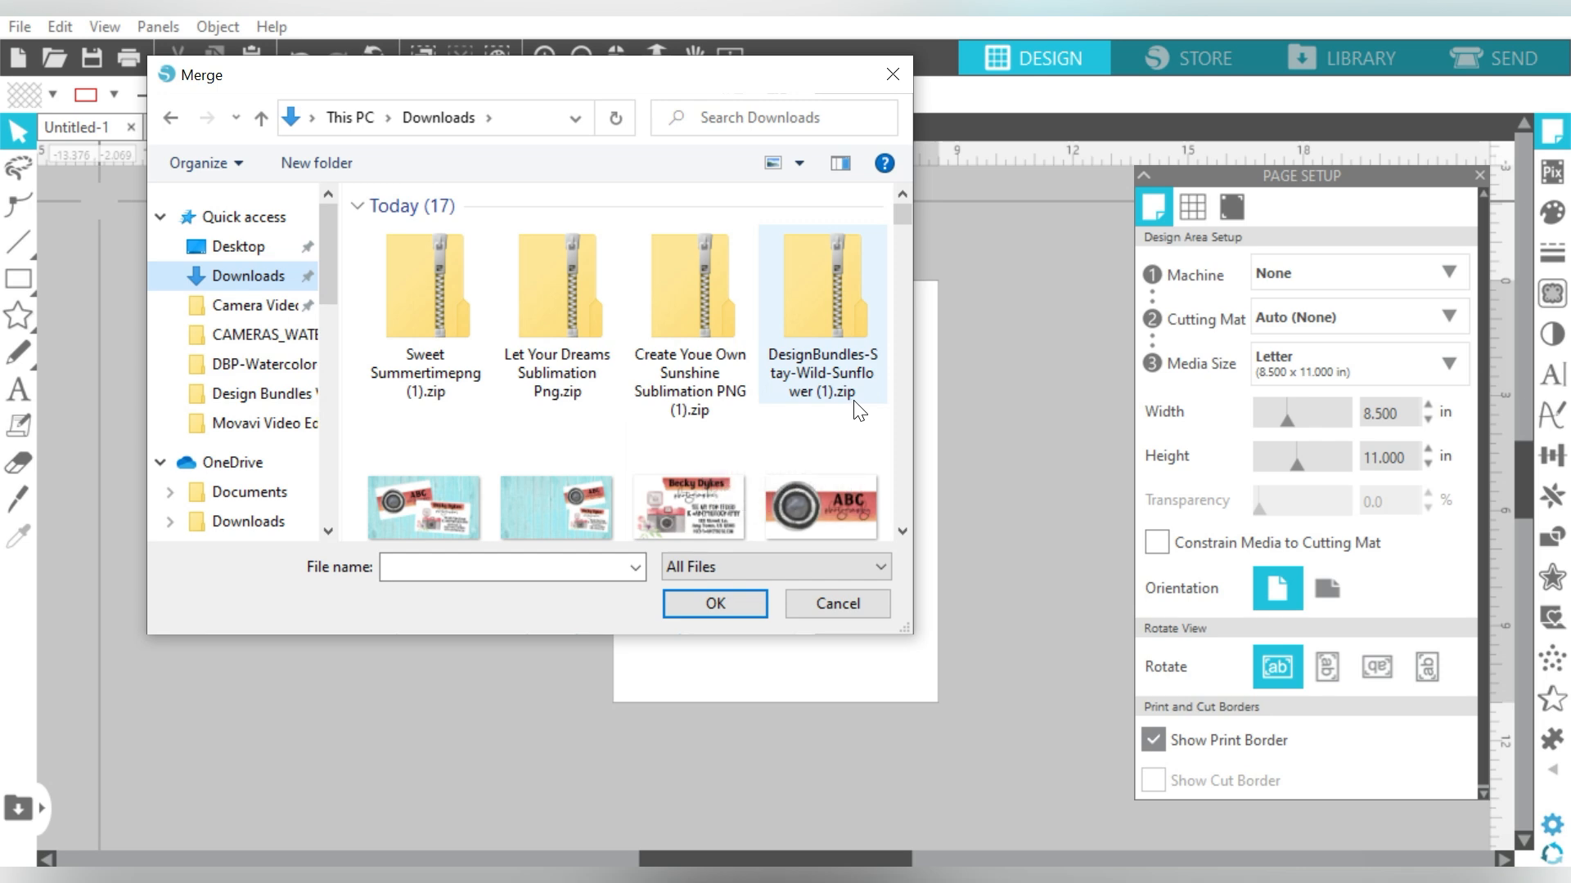
click(439, 311)
right_click(440, 311)
click(285, 453)
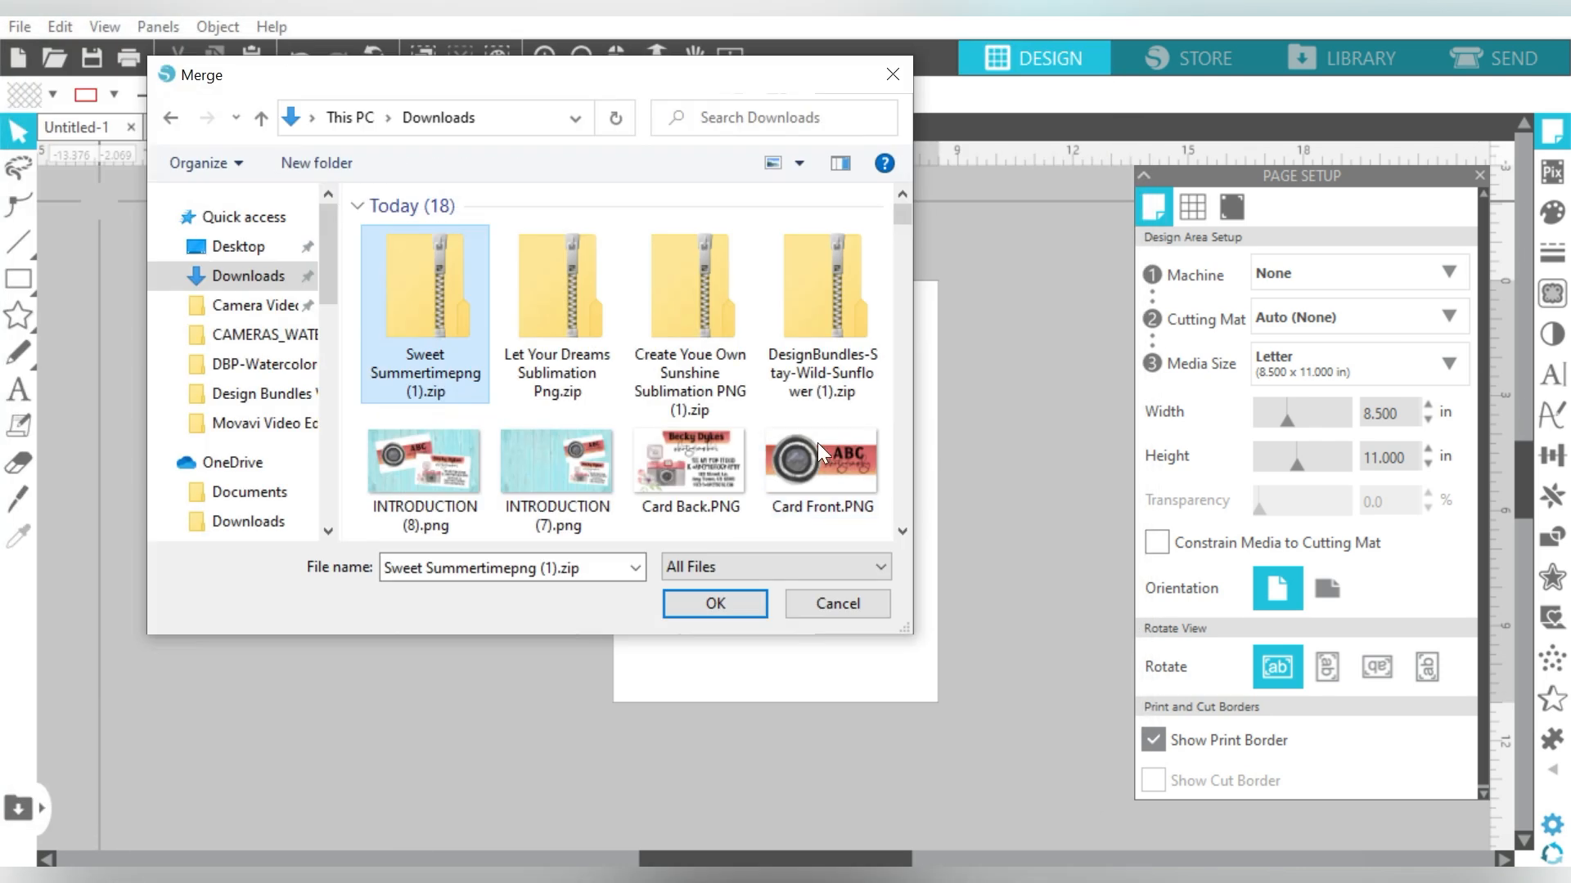
scroll(899, 527, down, 5)
double_click(686, 431)
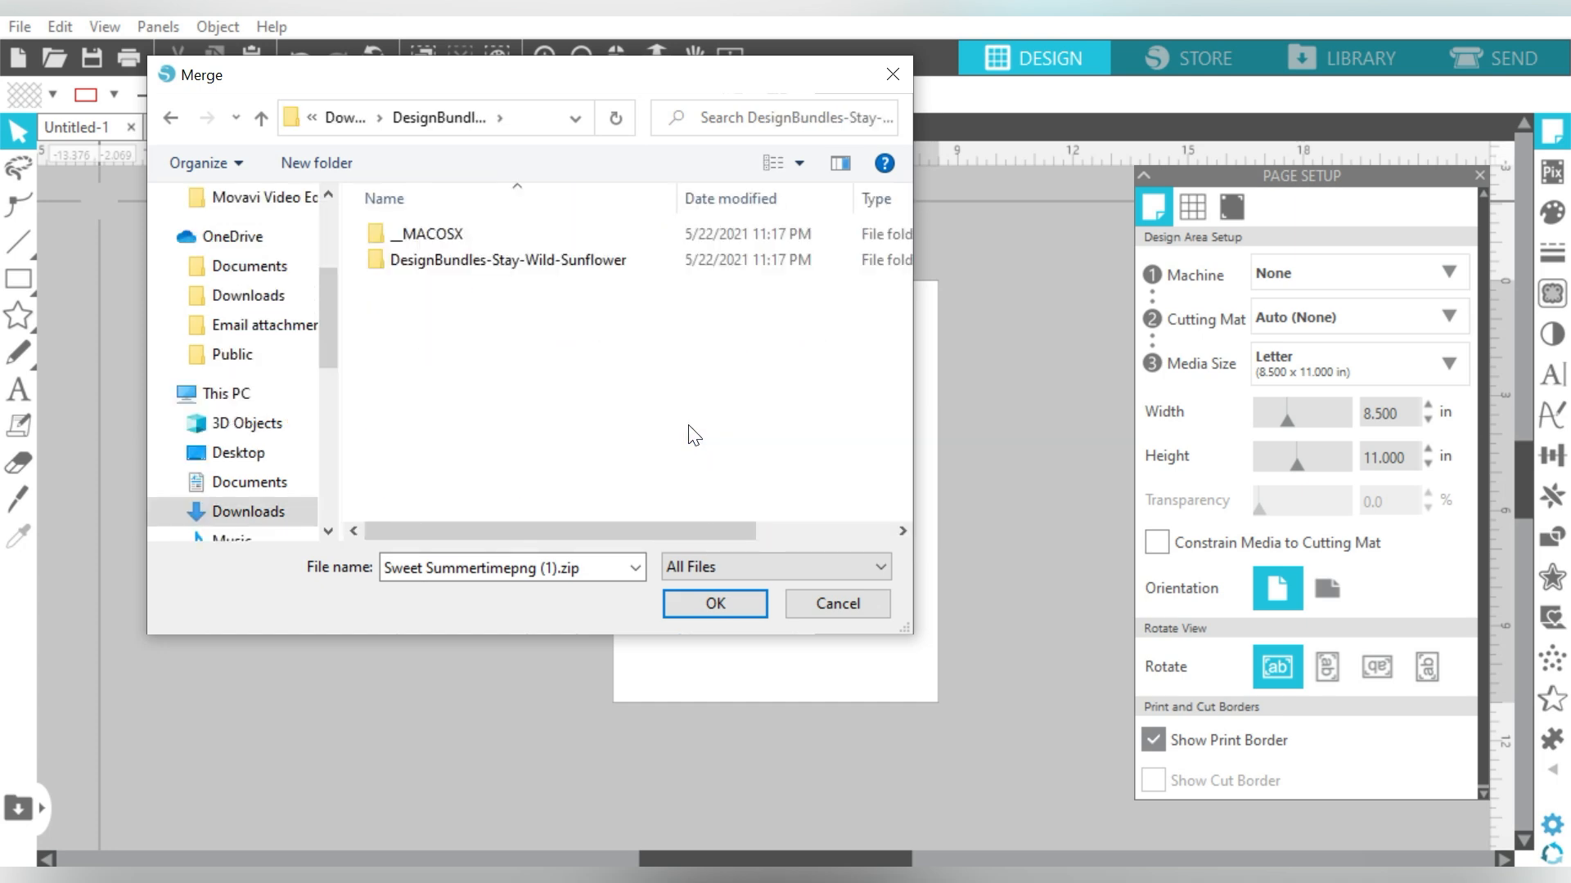
double_click(576, 259)
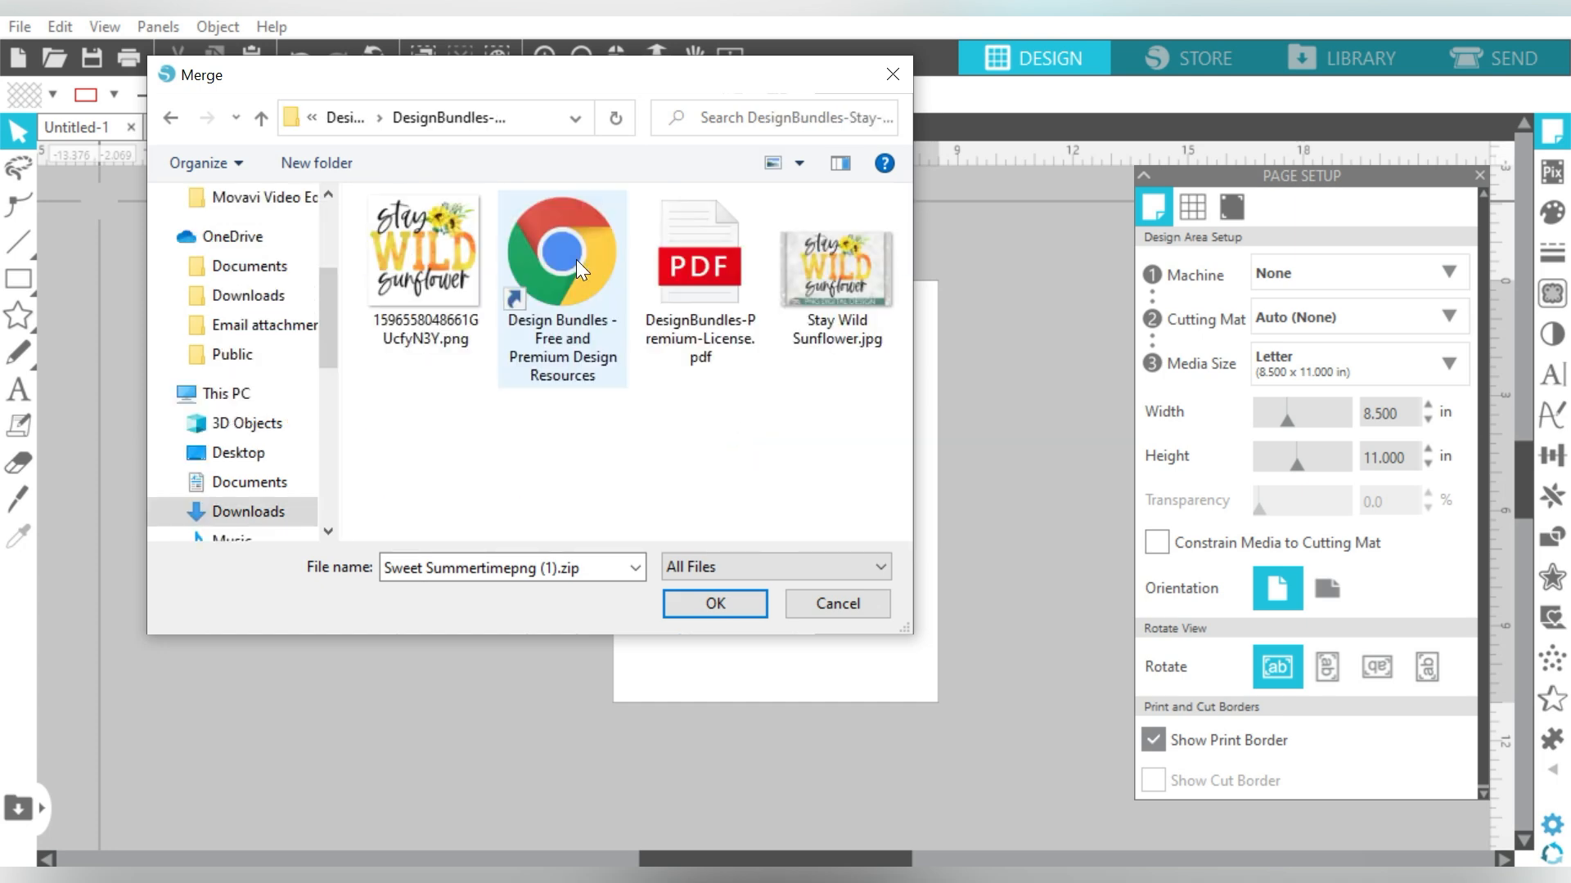
double_click(434, 260)
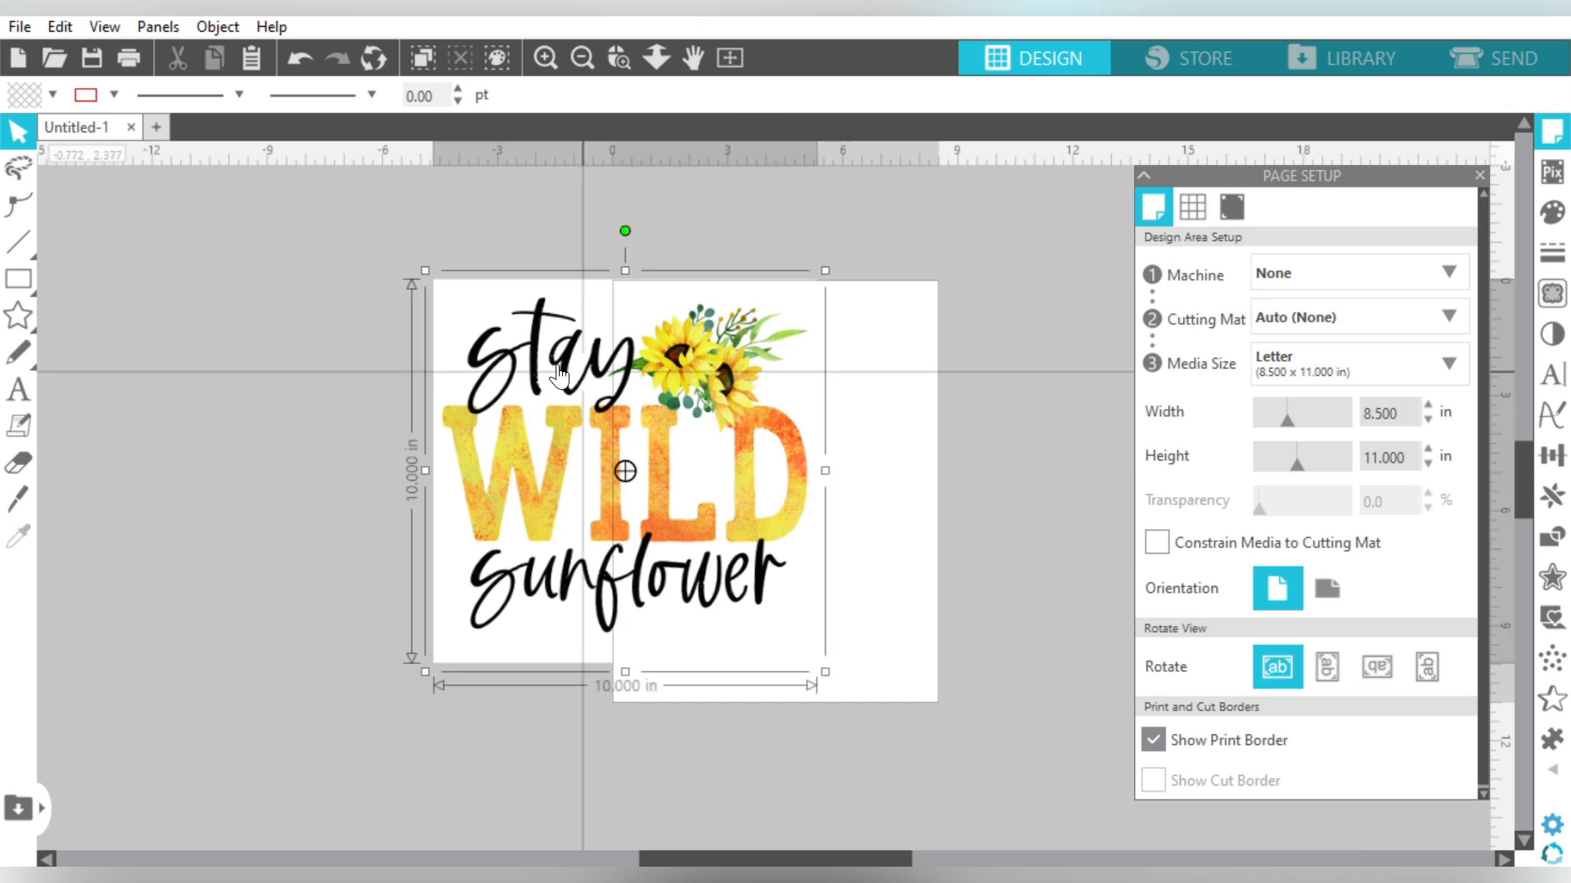
Scale the sunflower image proportionally to about 8 inches square and place it in the empty area beside the page
drag(426, 271, 486, 319)
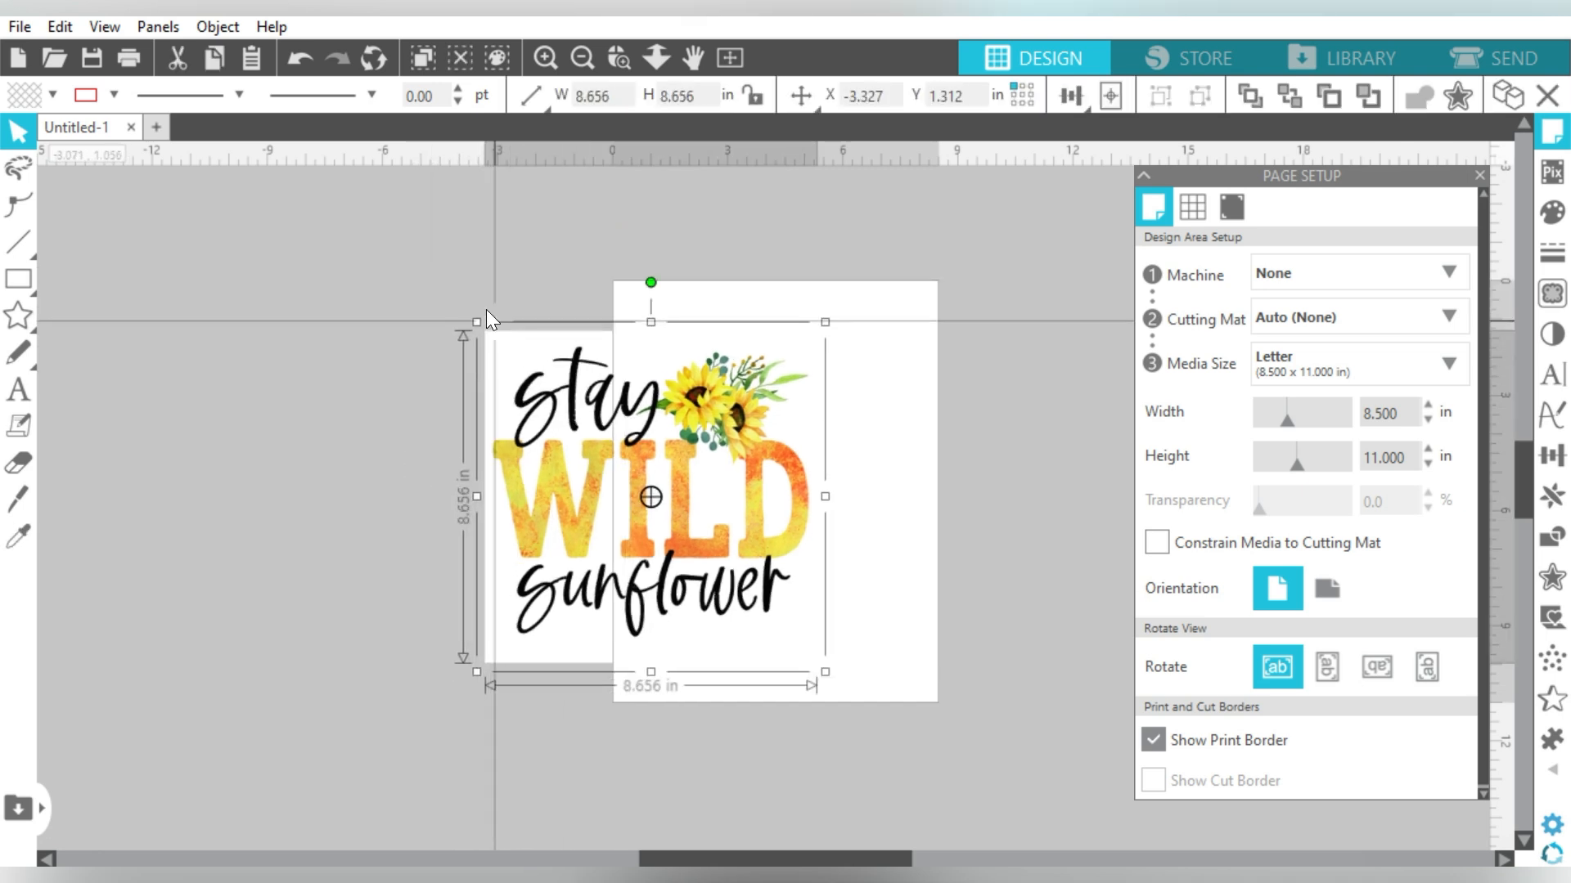
drag(667, 444, 799, 446)
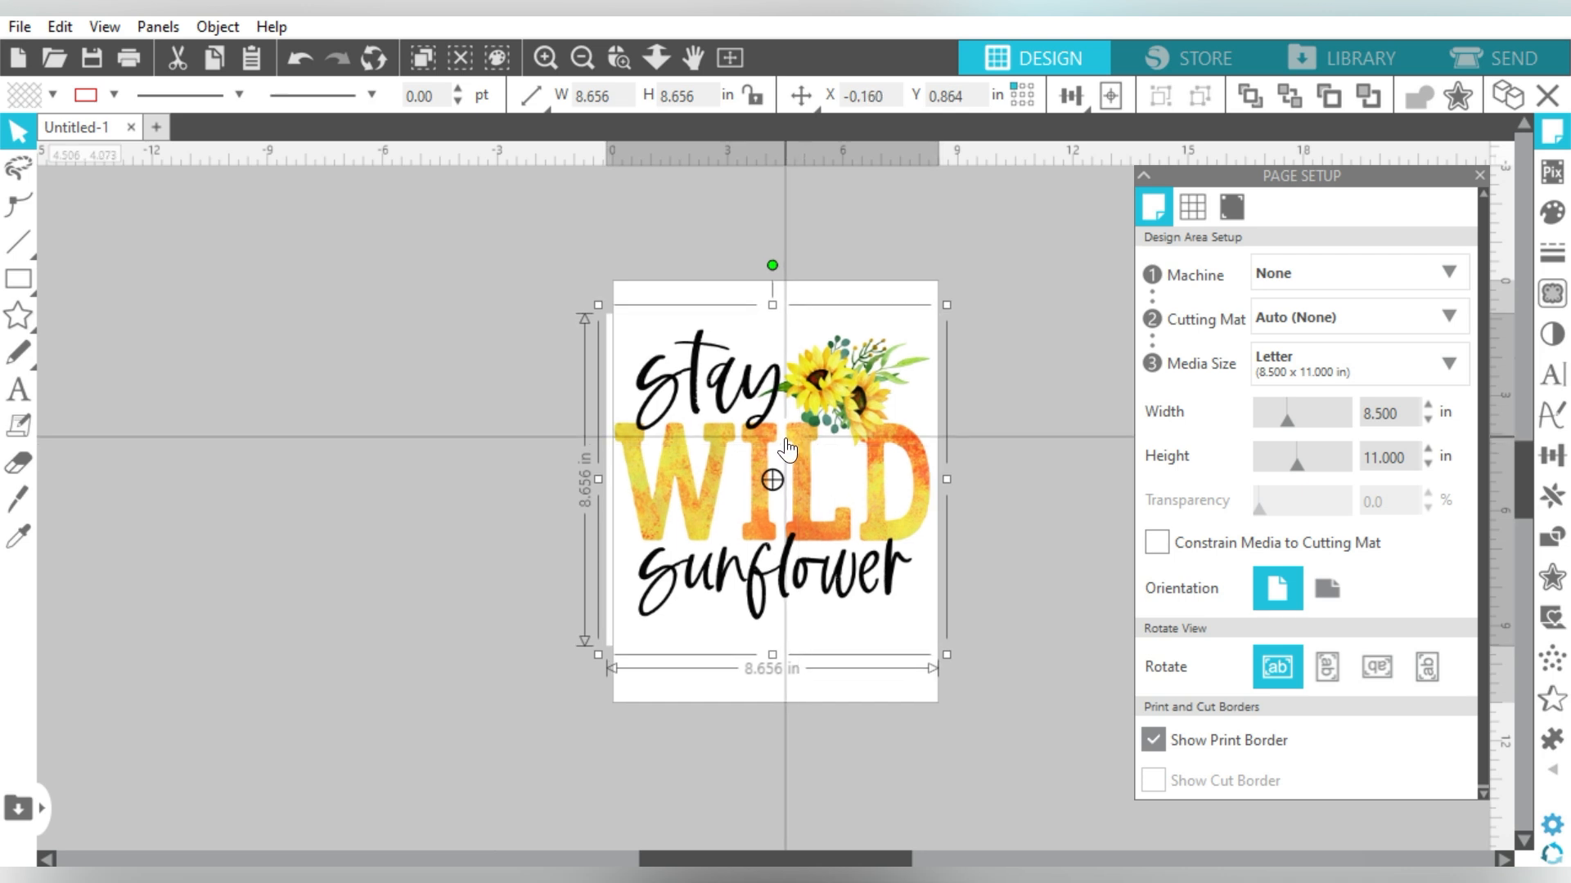
drag(791, 415, 411, 401)
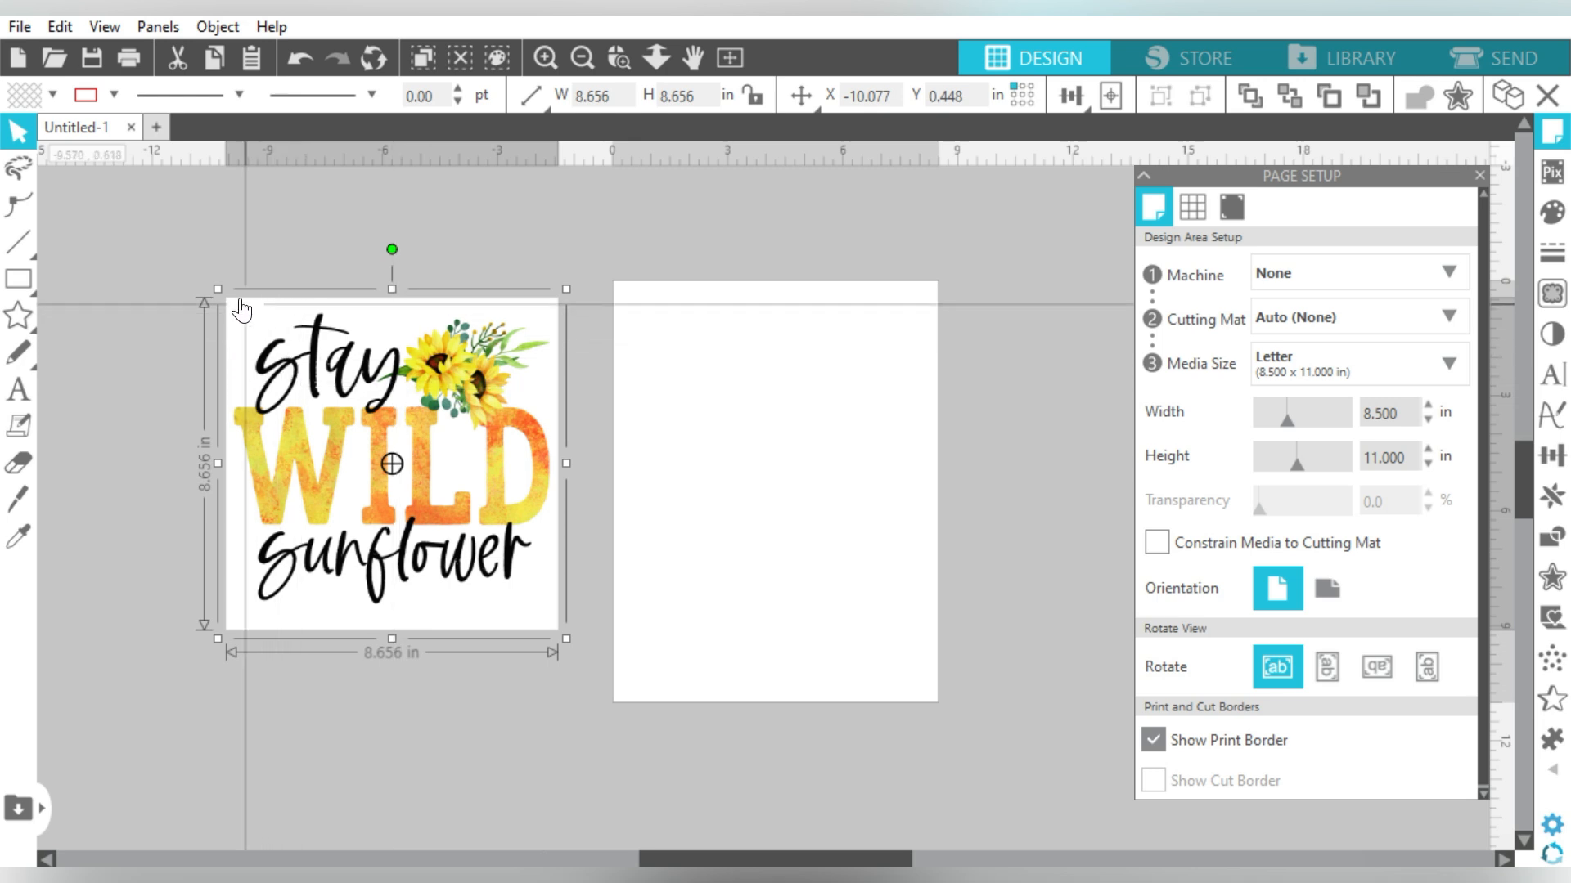
drag(217, 289, 245, 315)
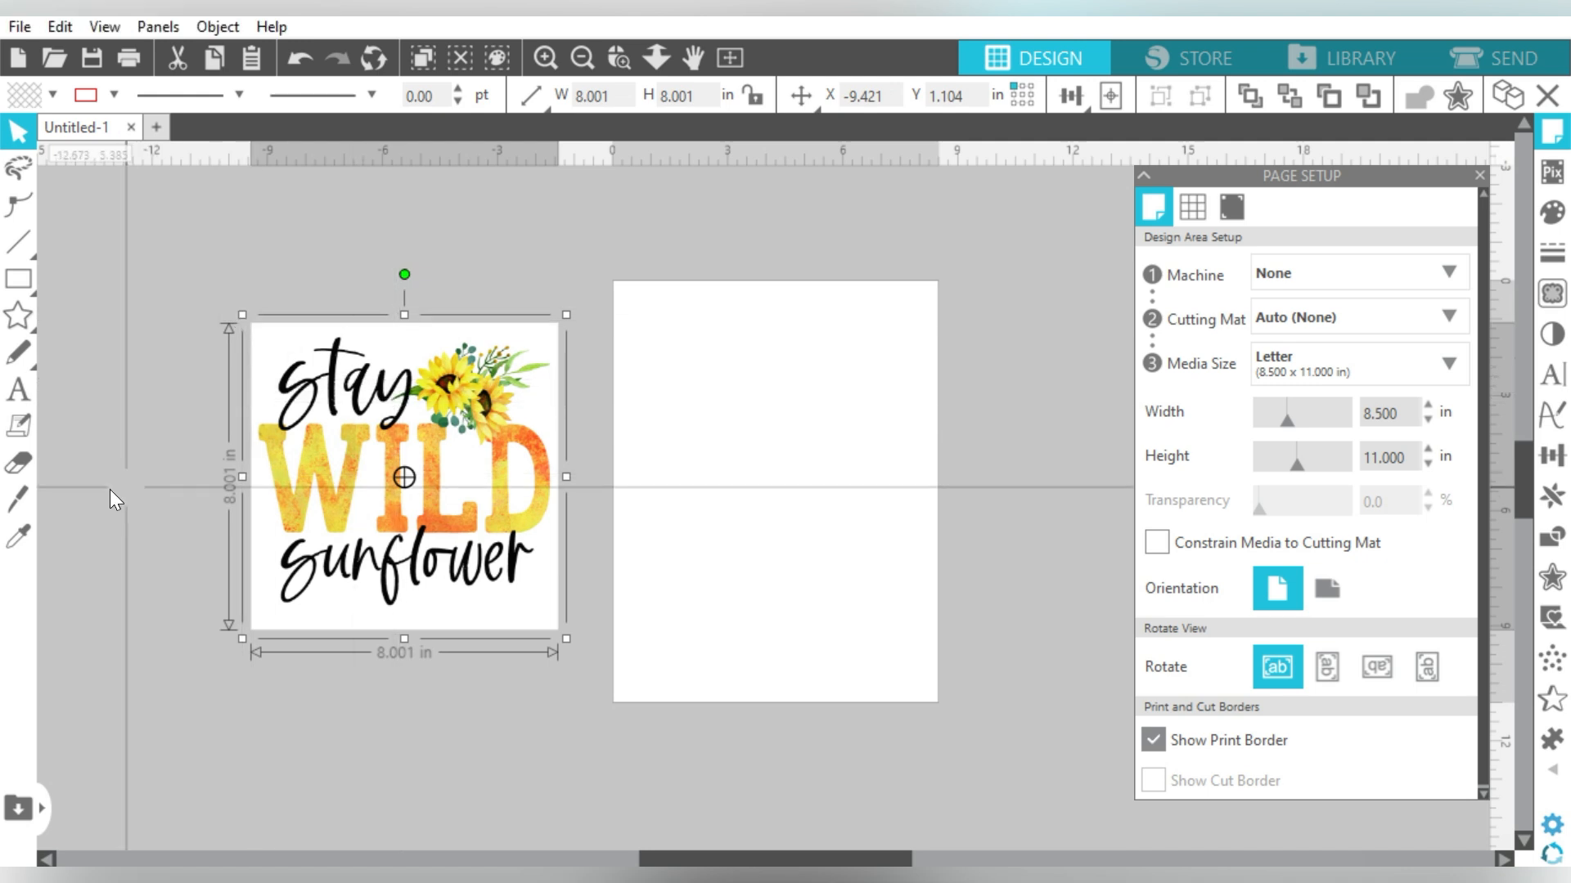
Slice off the image's blank margins above and below the artwork with two straight Knife cuts
click(18, 498)
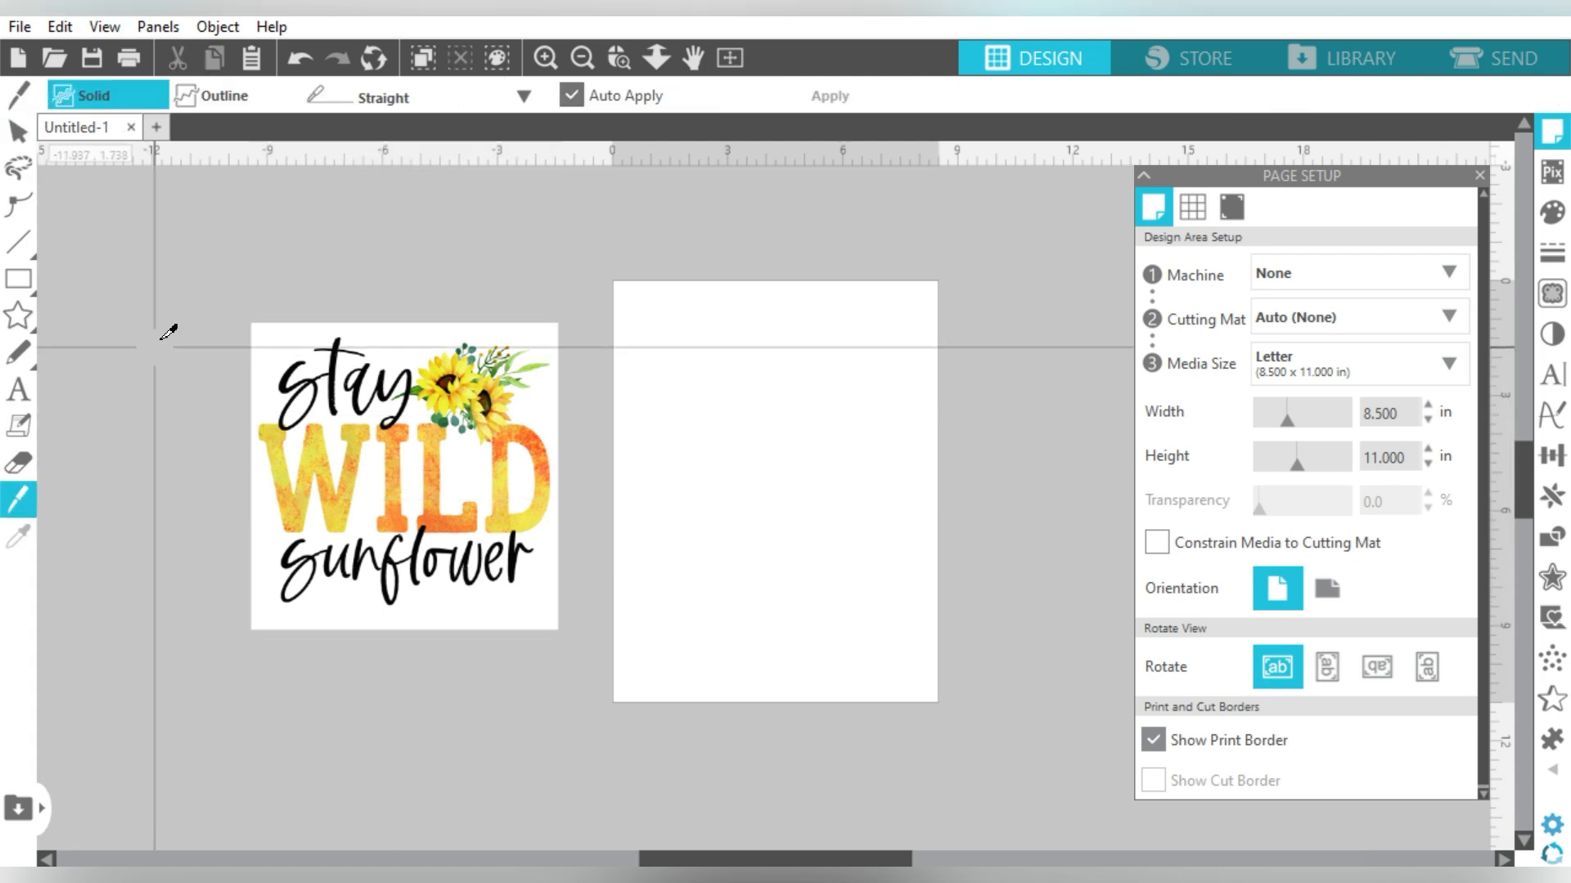
drag(169, 350, 575, 354)
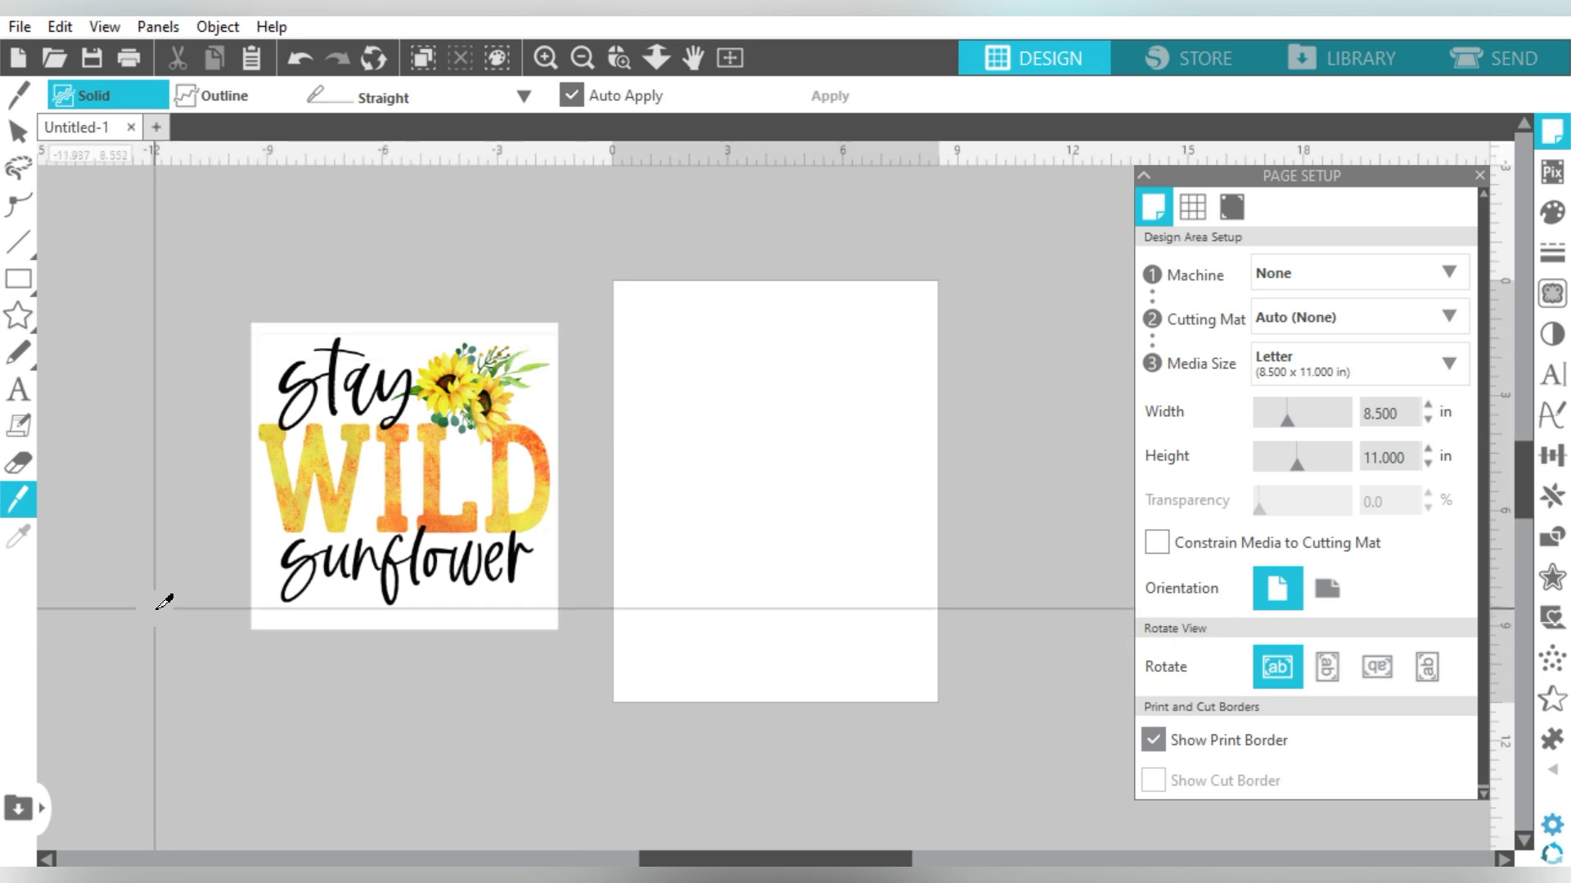
mouse_move(164, 603)
mouse_down()
mouse_move(578, 646)
mouse_move(572, 659)
mouse_up()
click(17, 131)
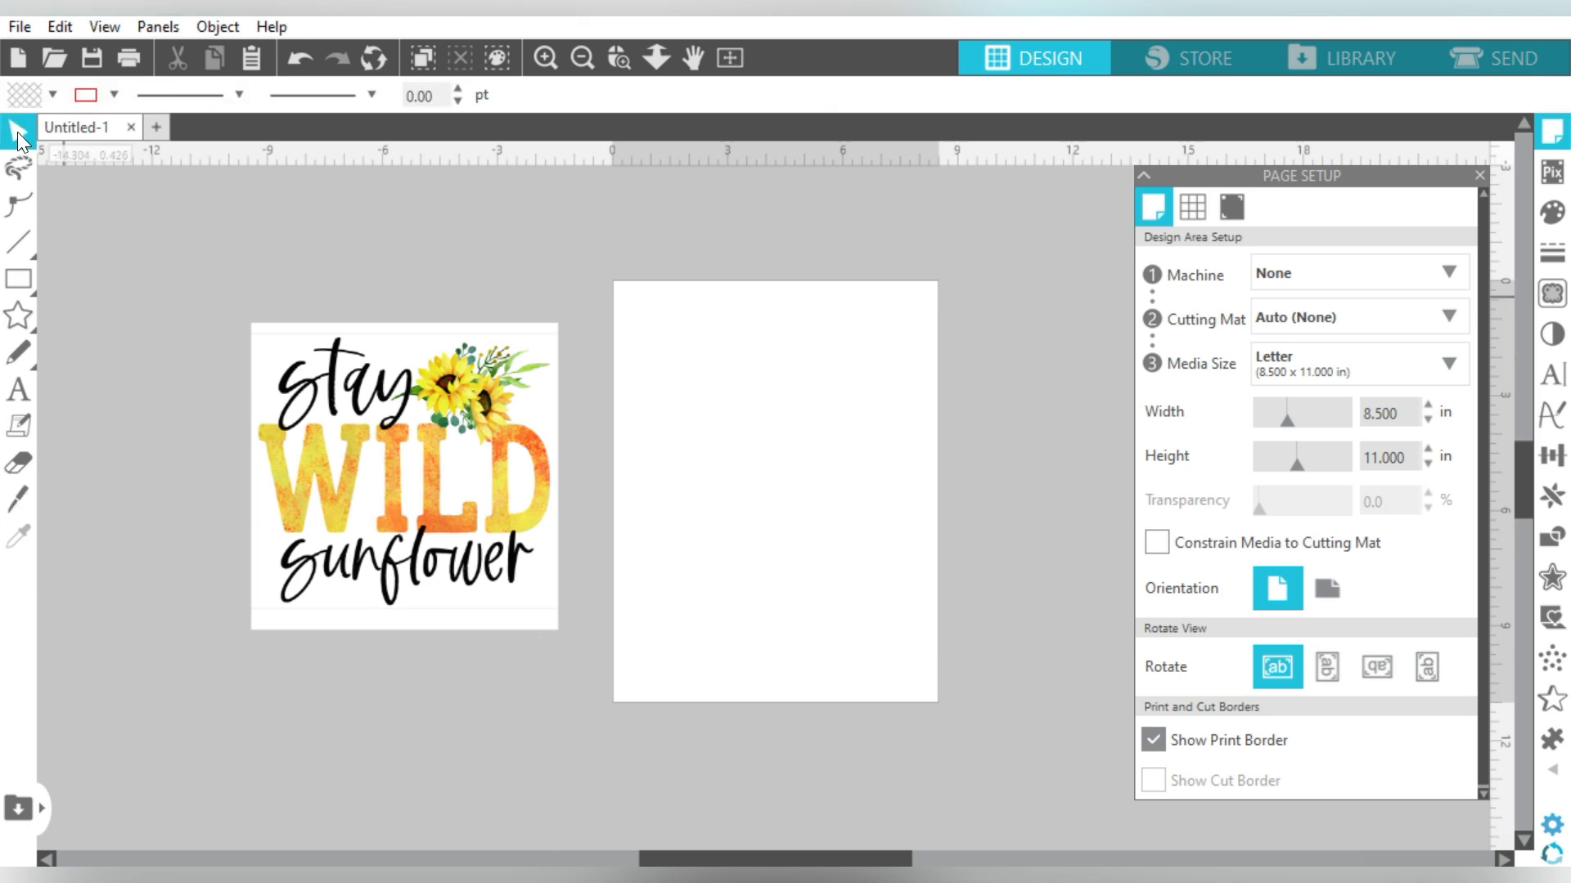
Move the trimmed artwork onto the page and delete the leftover blank strips
click(371, 412)
drag(371, 412, 708, 414)
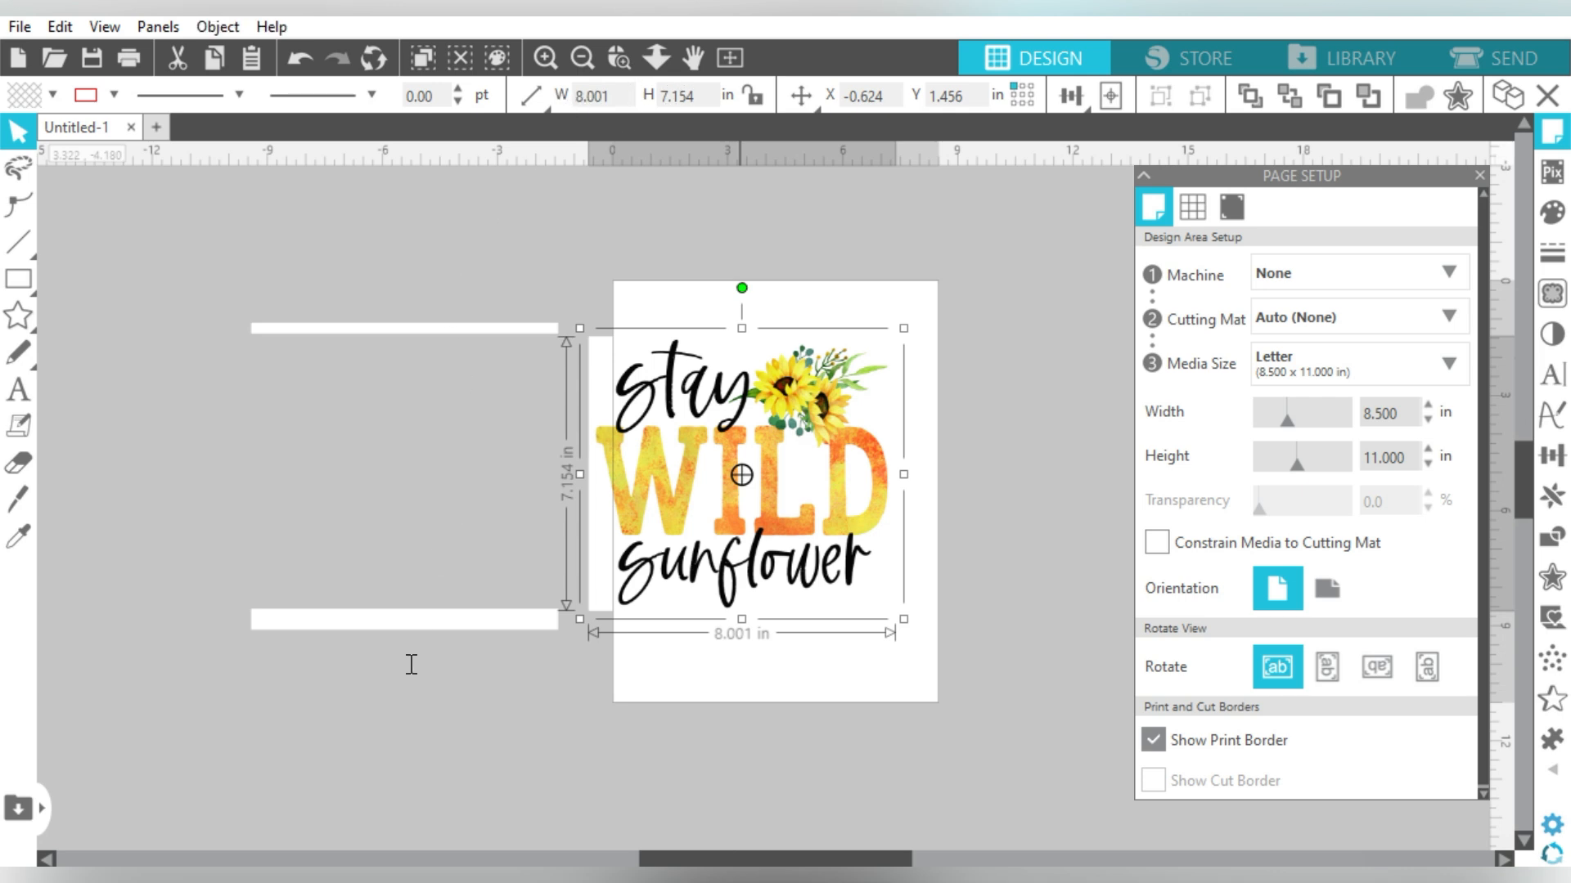
click(17, 133)
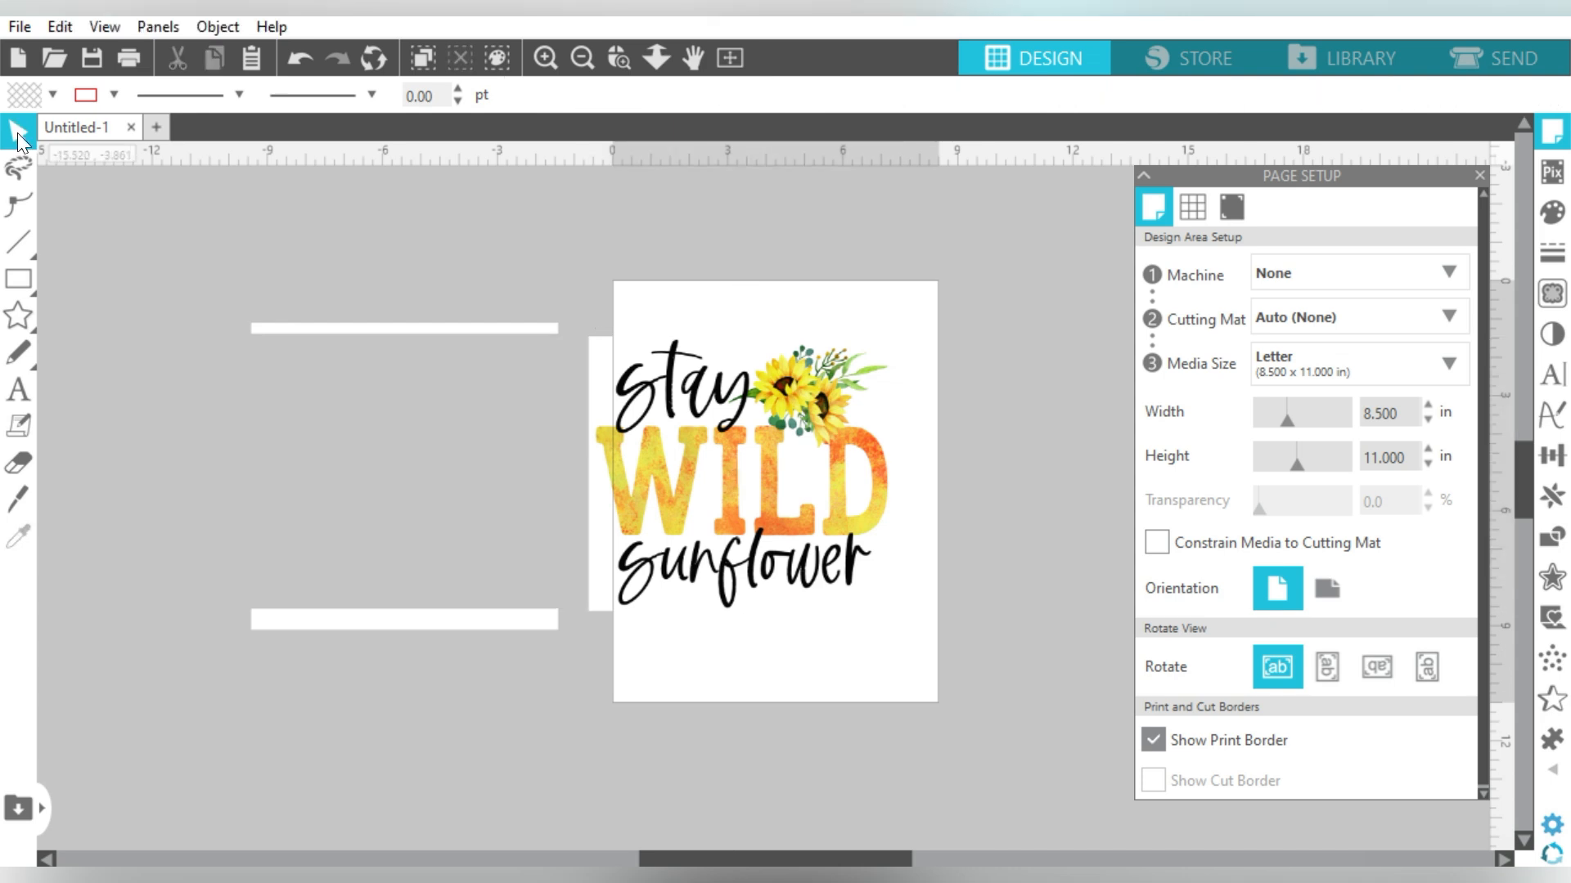
drag(372, 418, 407, 661)
key(Delete)
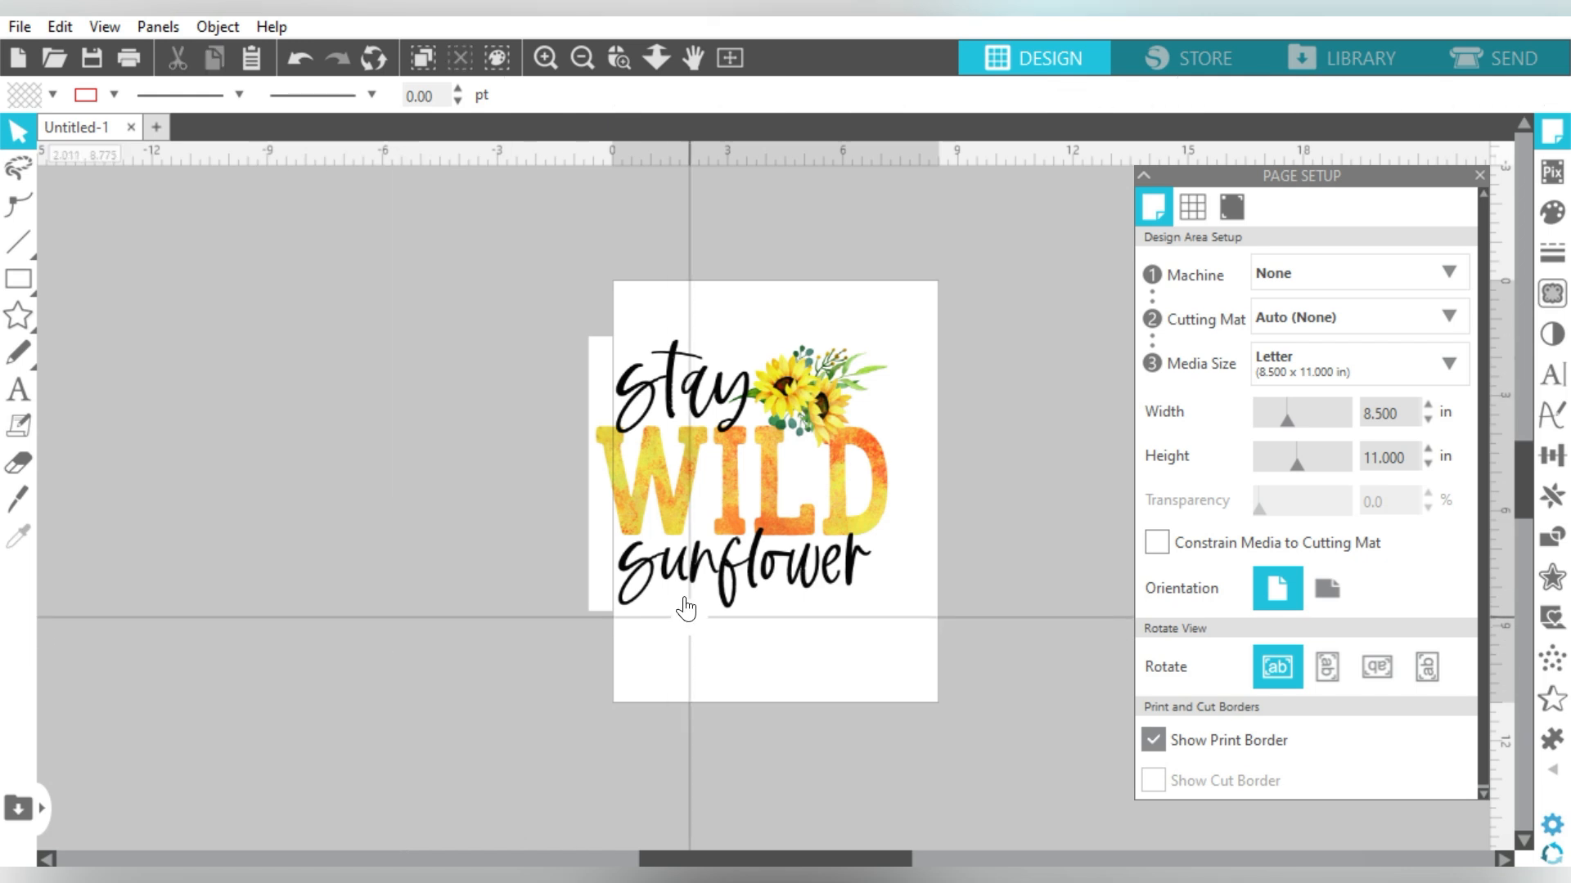
Lock the artwork's aspect ratio and set its height to 8.25 inches
click(738, 466)
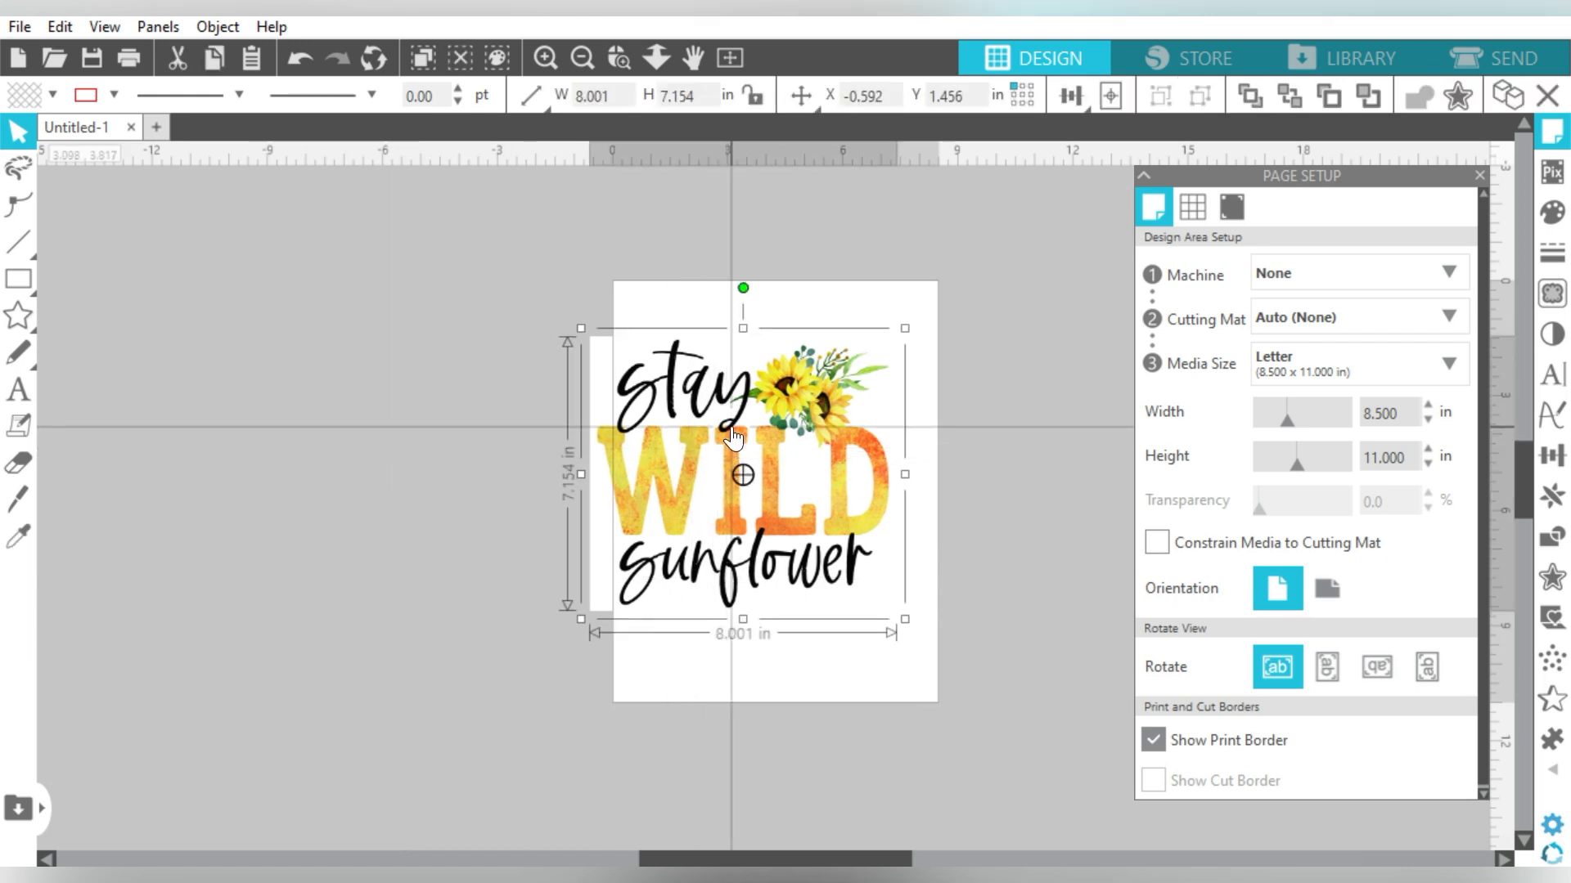
click(752, 96)
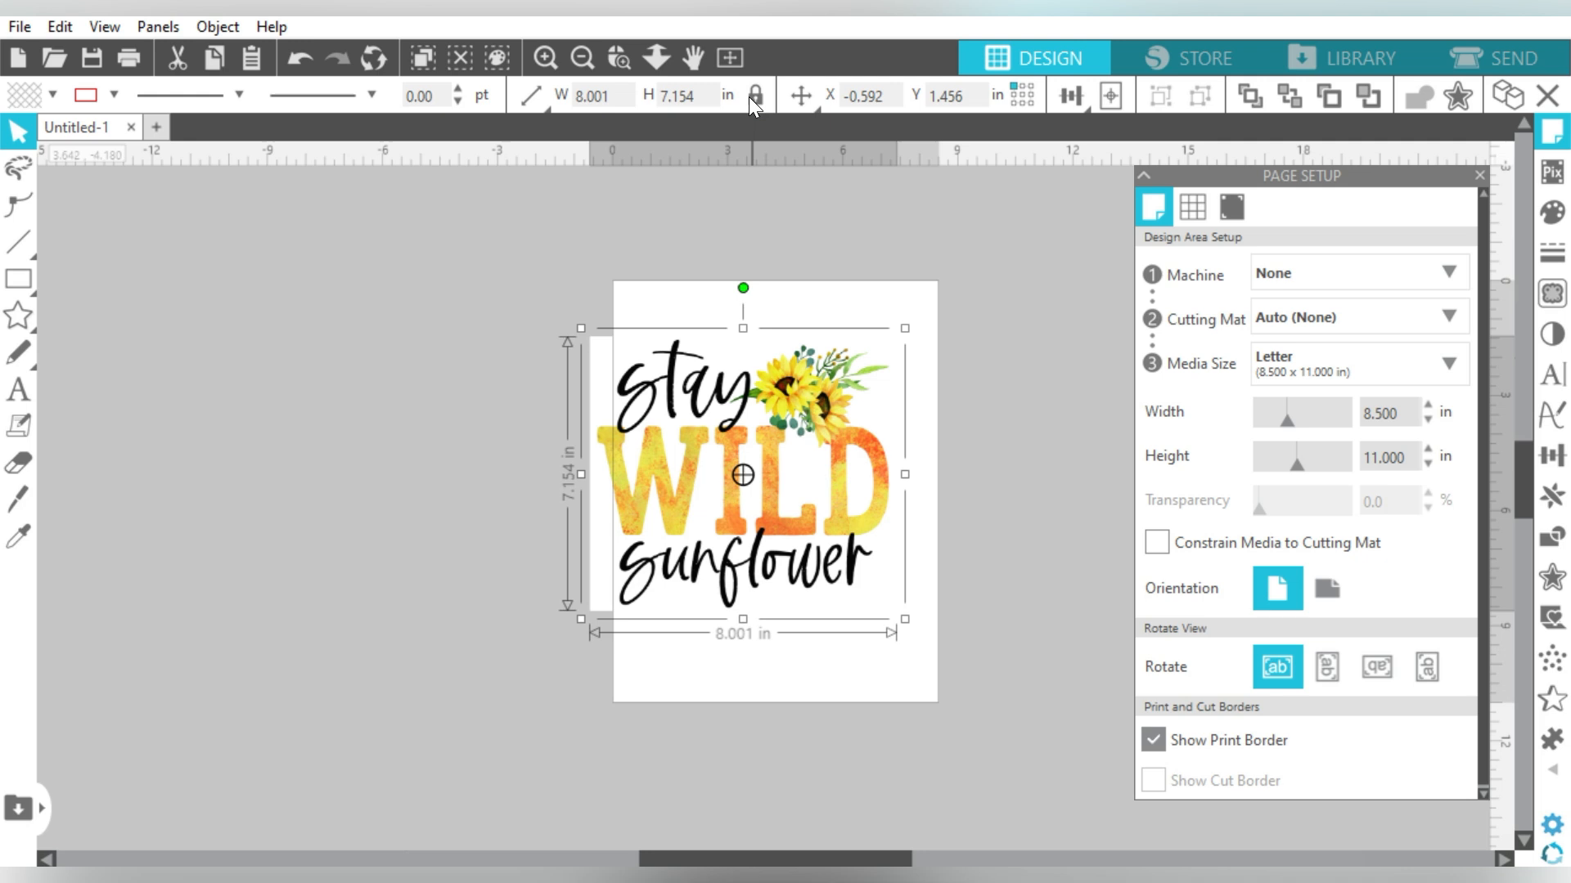
click(614, 97)
key(Return)
double_click(669, 94)
text(8.25)
key(Return)
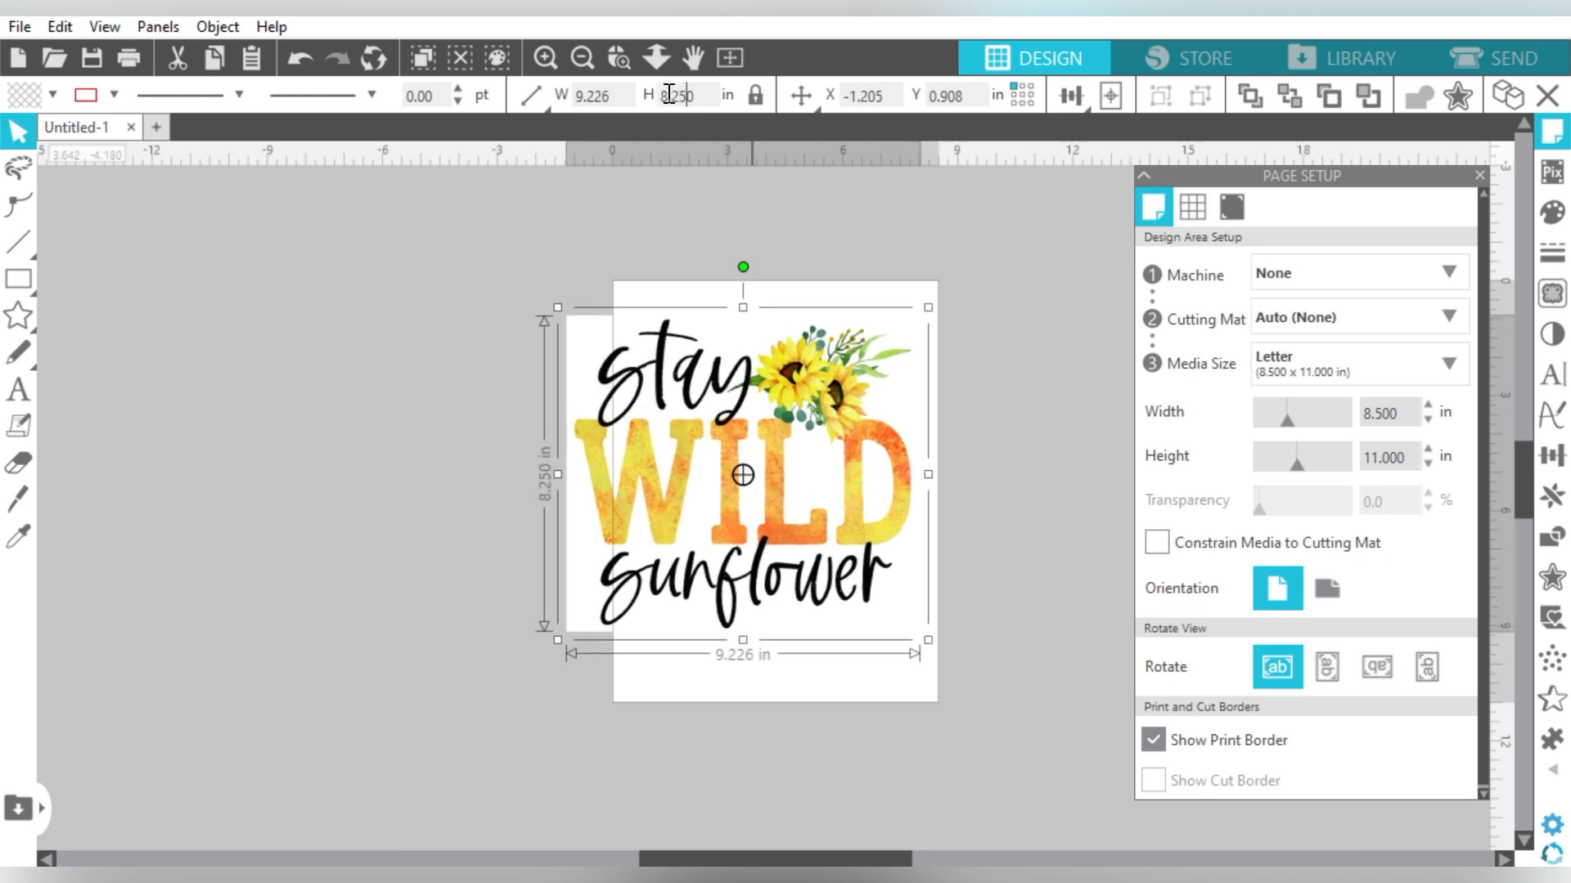
Rotate the artwork by 90° and center it on the page
click(1552, 456)
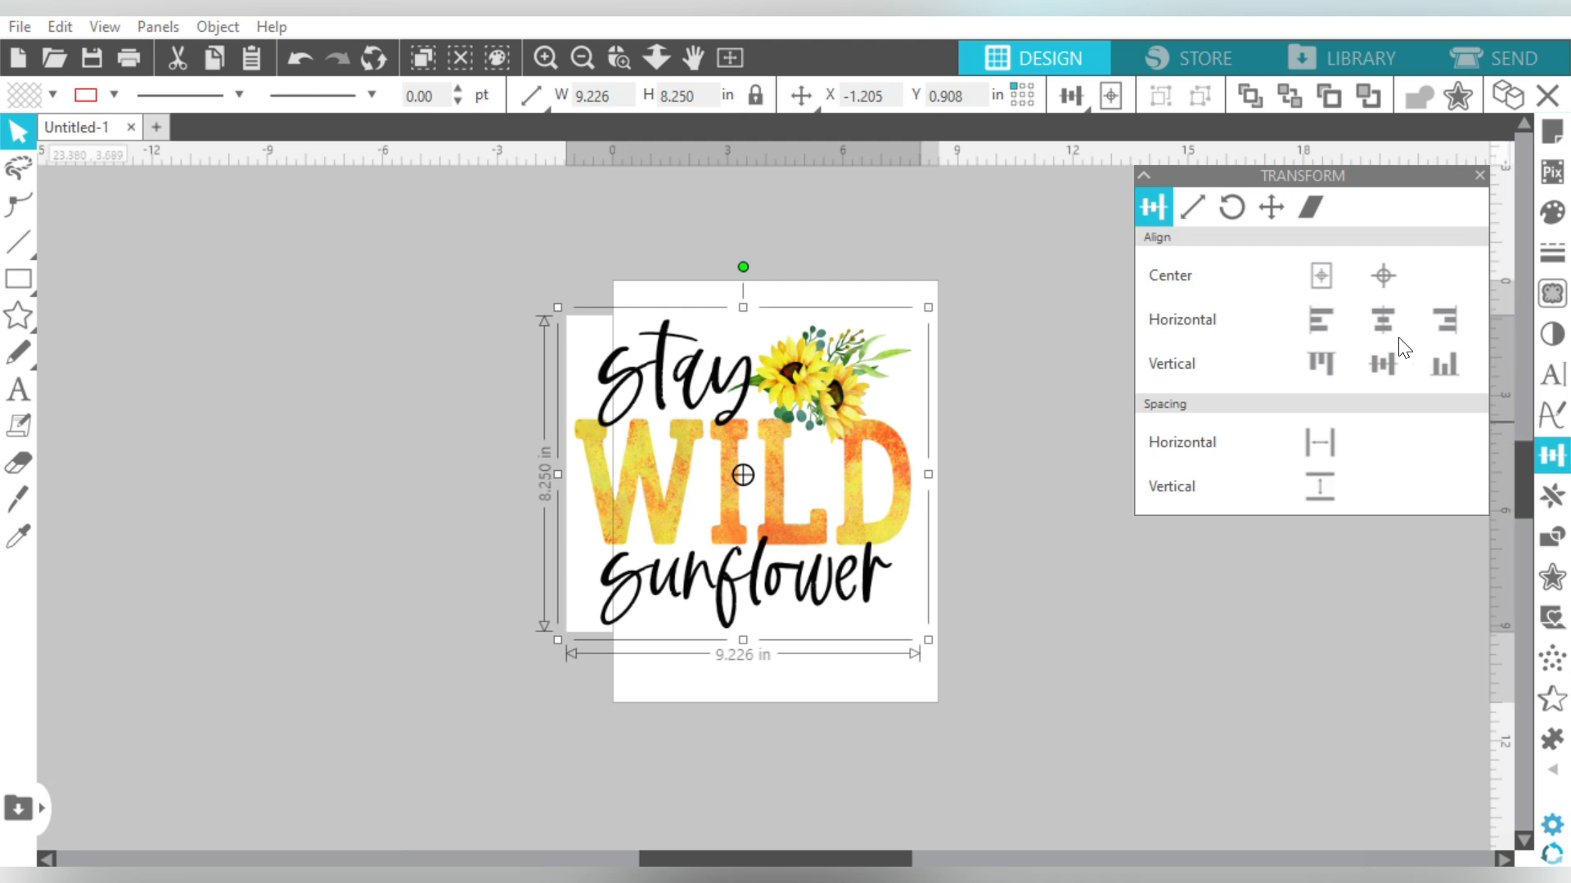
click(1231, 207)
click(1263, 415)
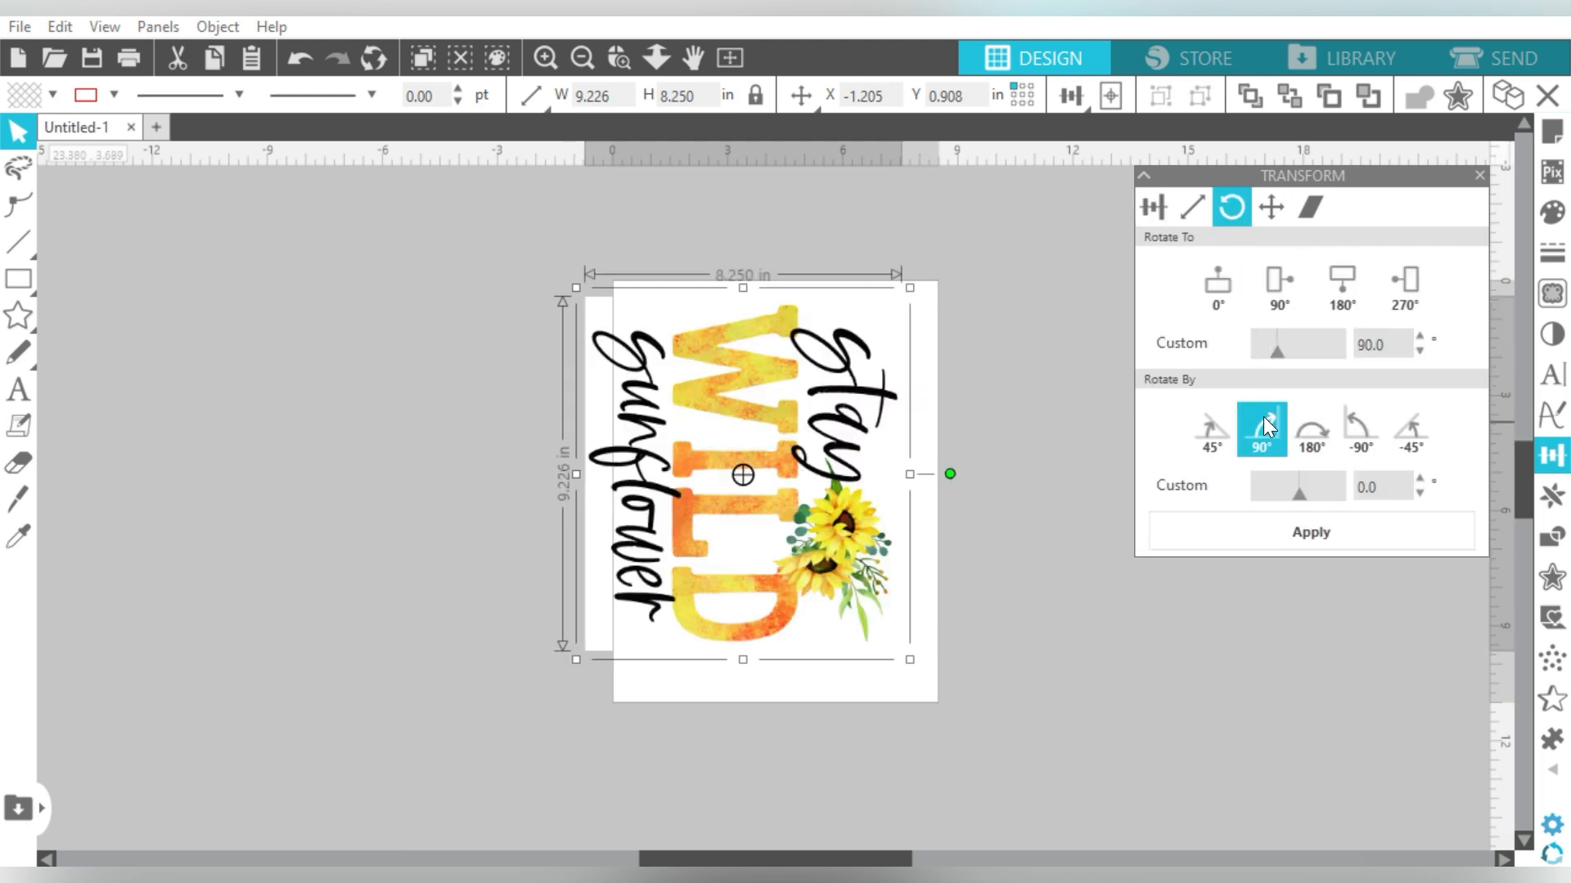
click(1151, 210)
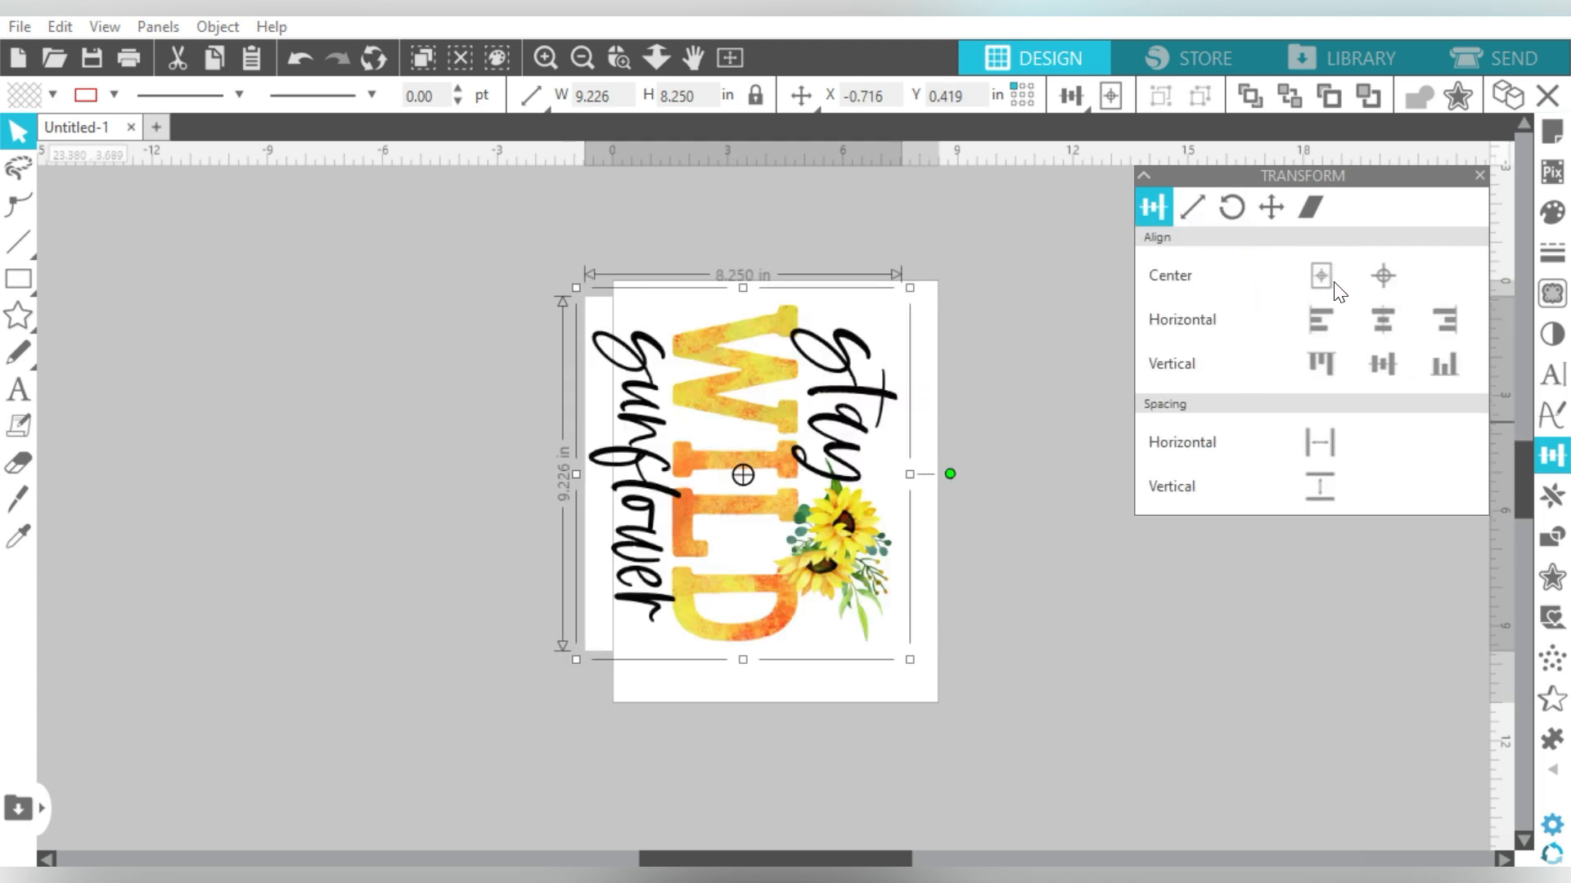
click(1333, 274)
click(1096, 293)
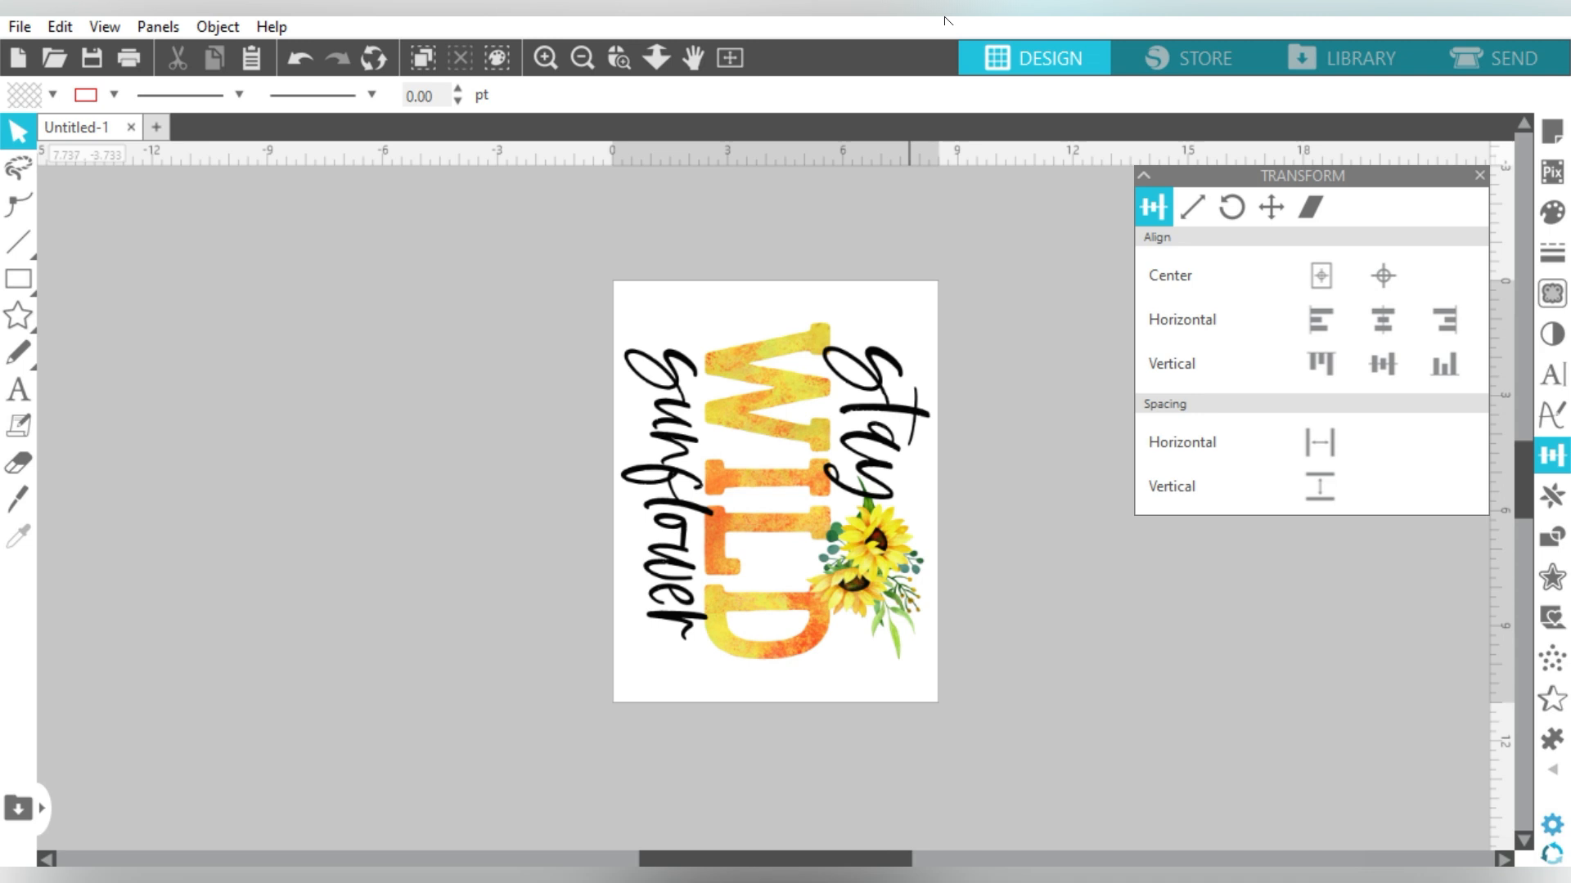
Try flipping the artwork horizontally and restore its unmirrored orientation
click(757, 360)
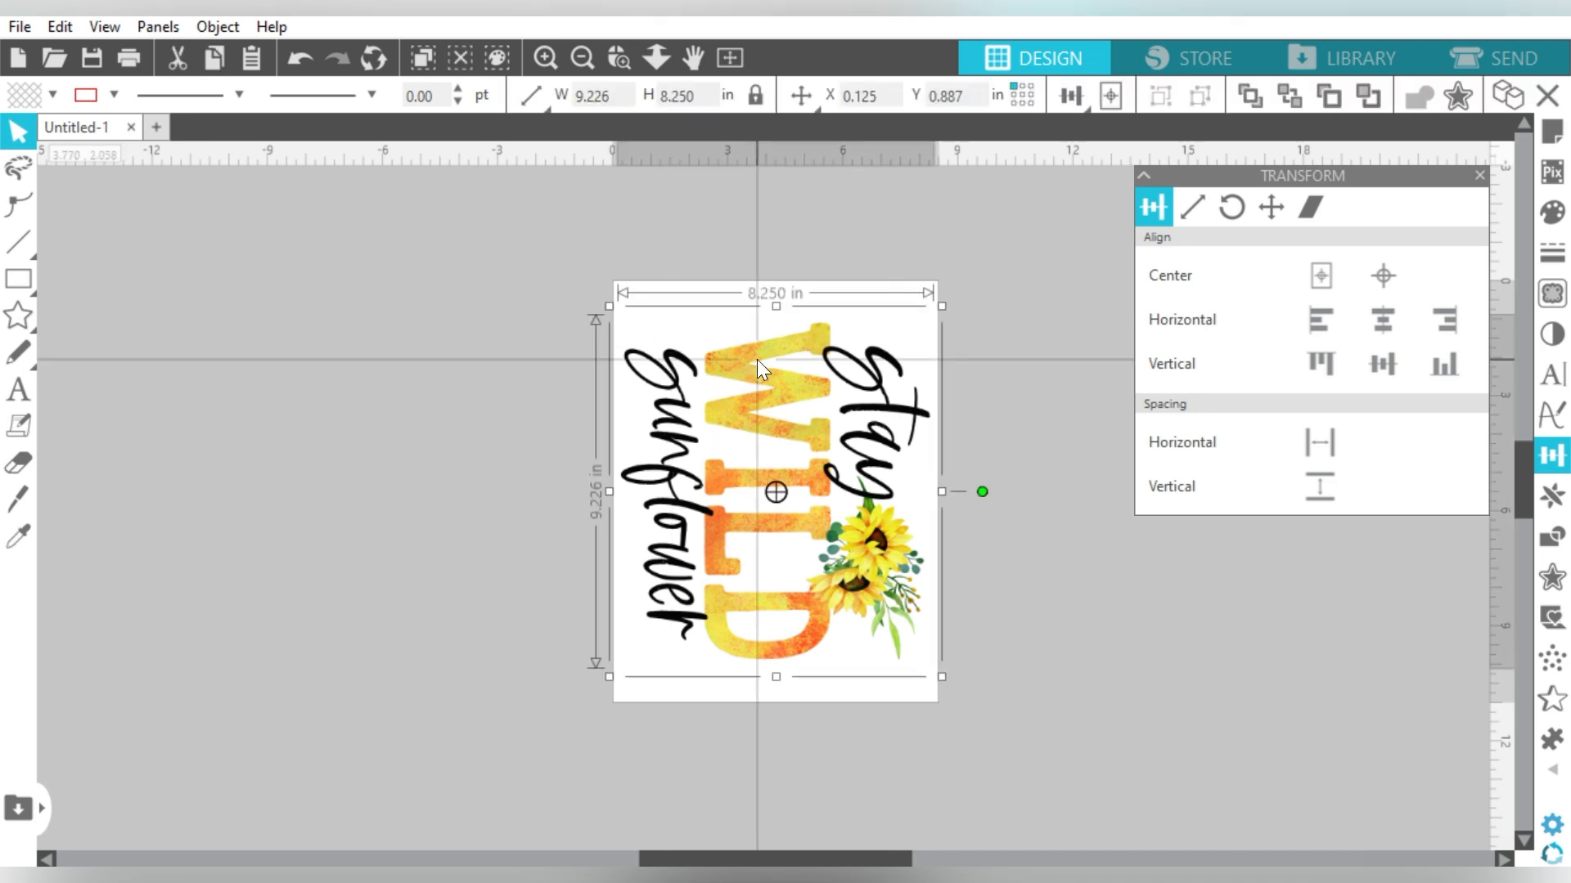
click(1019, 270)
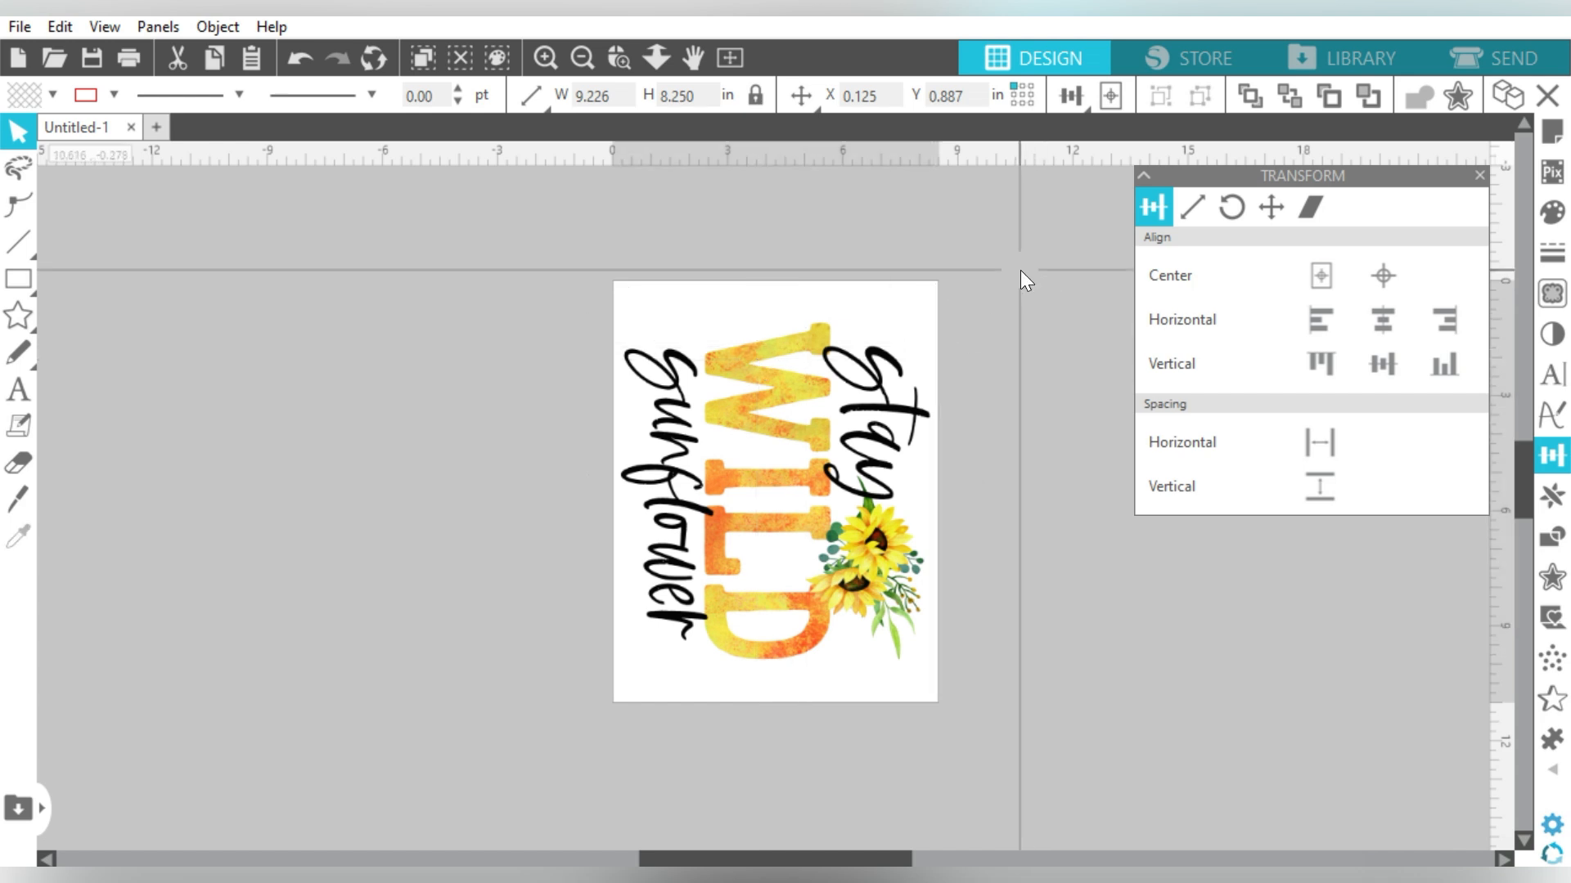
click(773, 332)
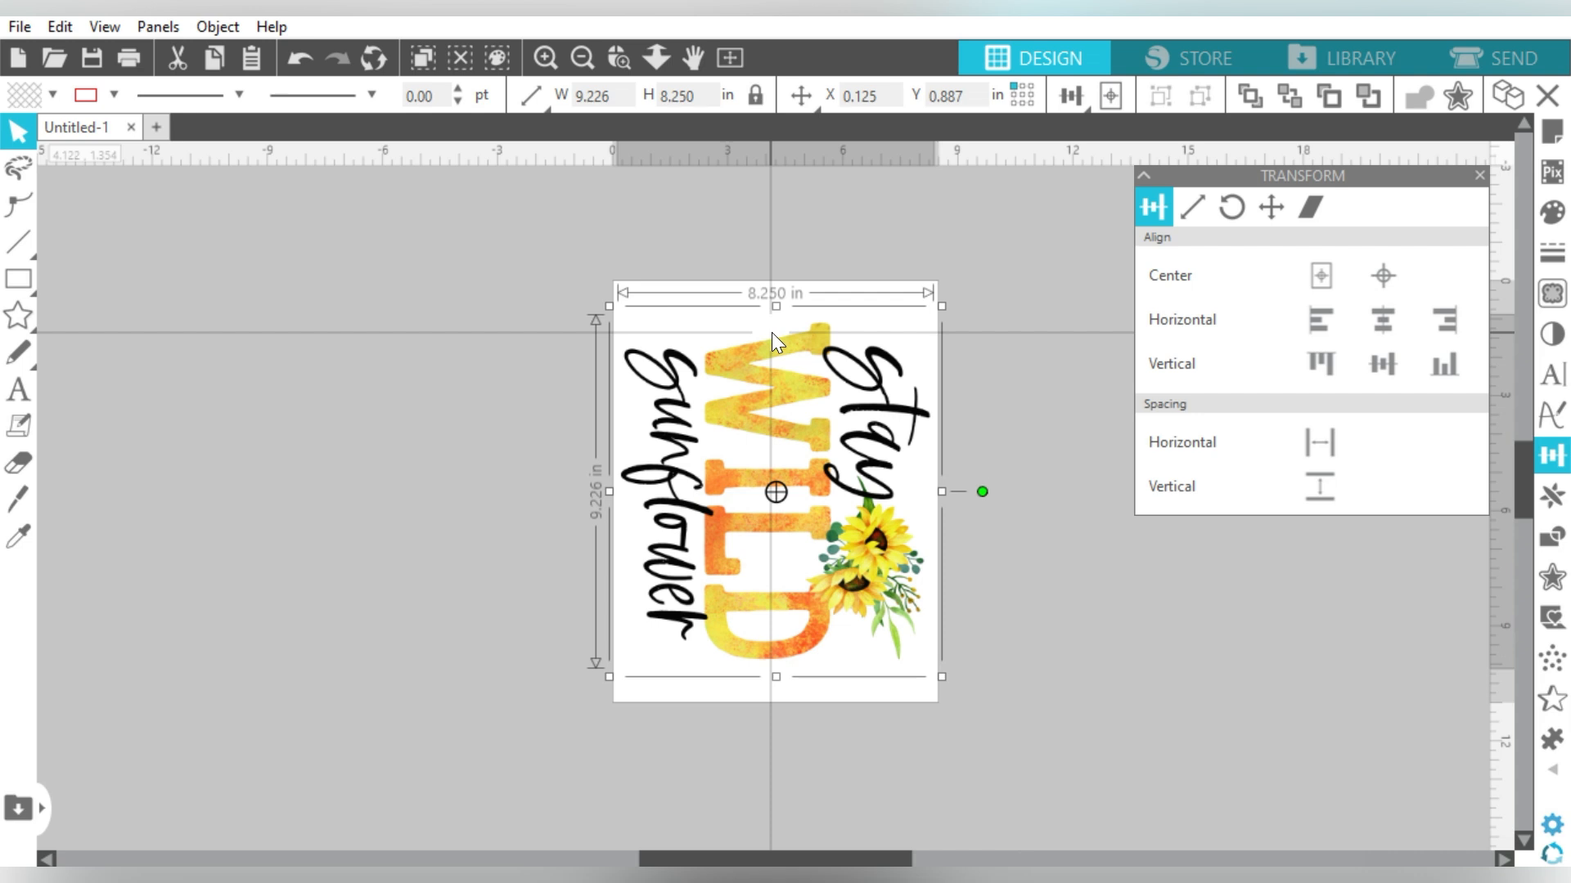
right_click(772, 332)
click(829, 503)
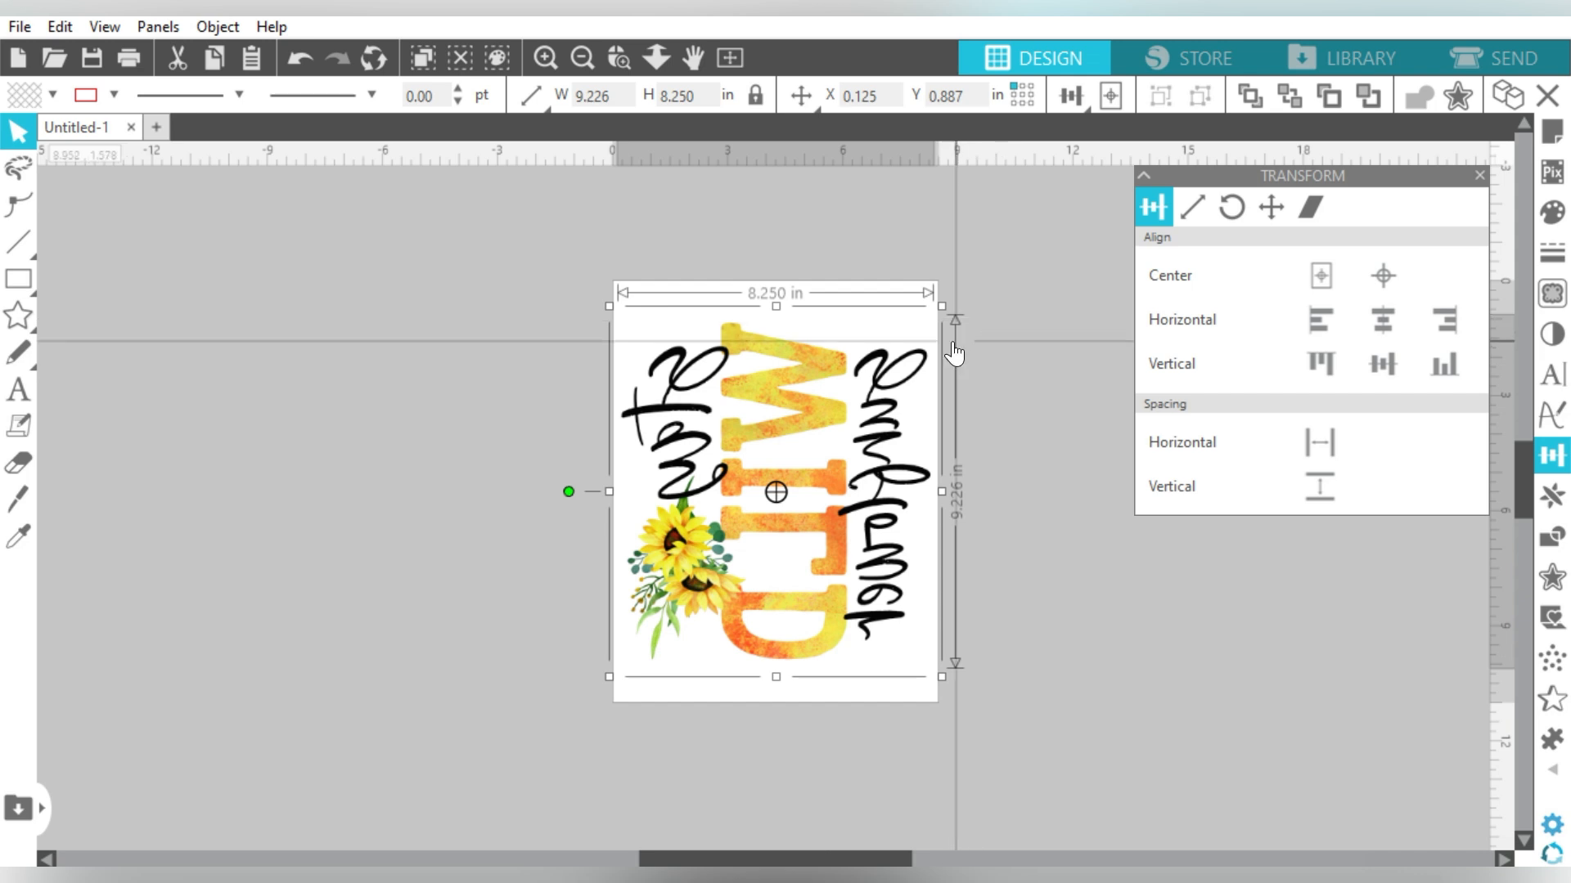
right_click(798, 349)
click(877, 502)
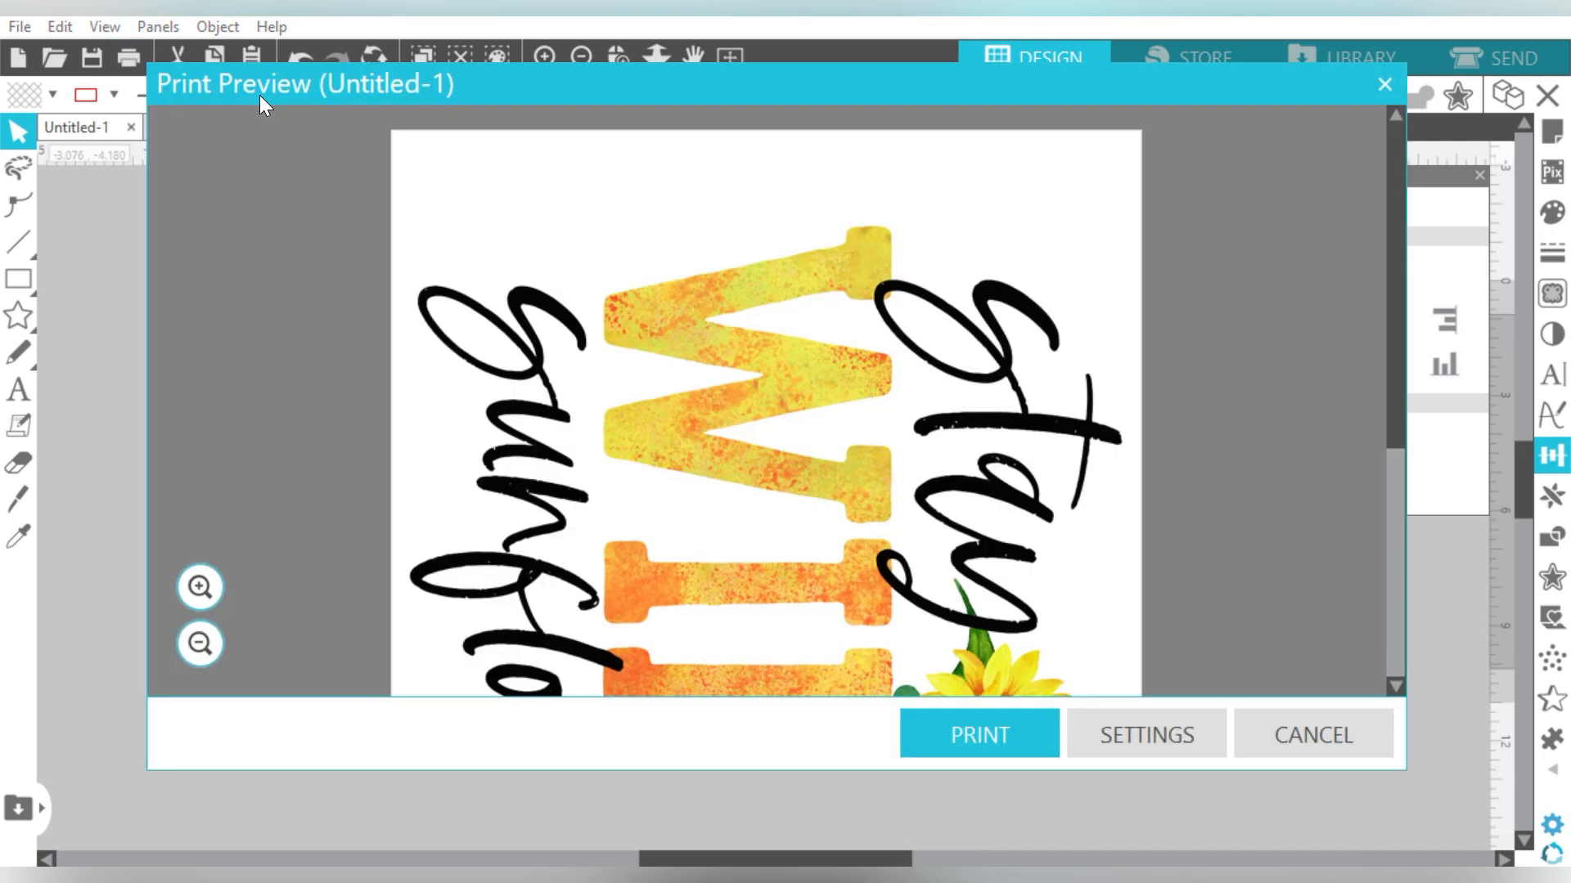
Check the full print preview and send the current page to the Sawgrass Print Manager printer
scroll(828, 365, down, 5)
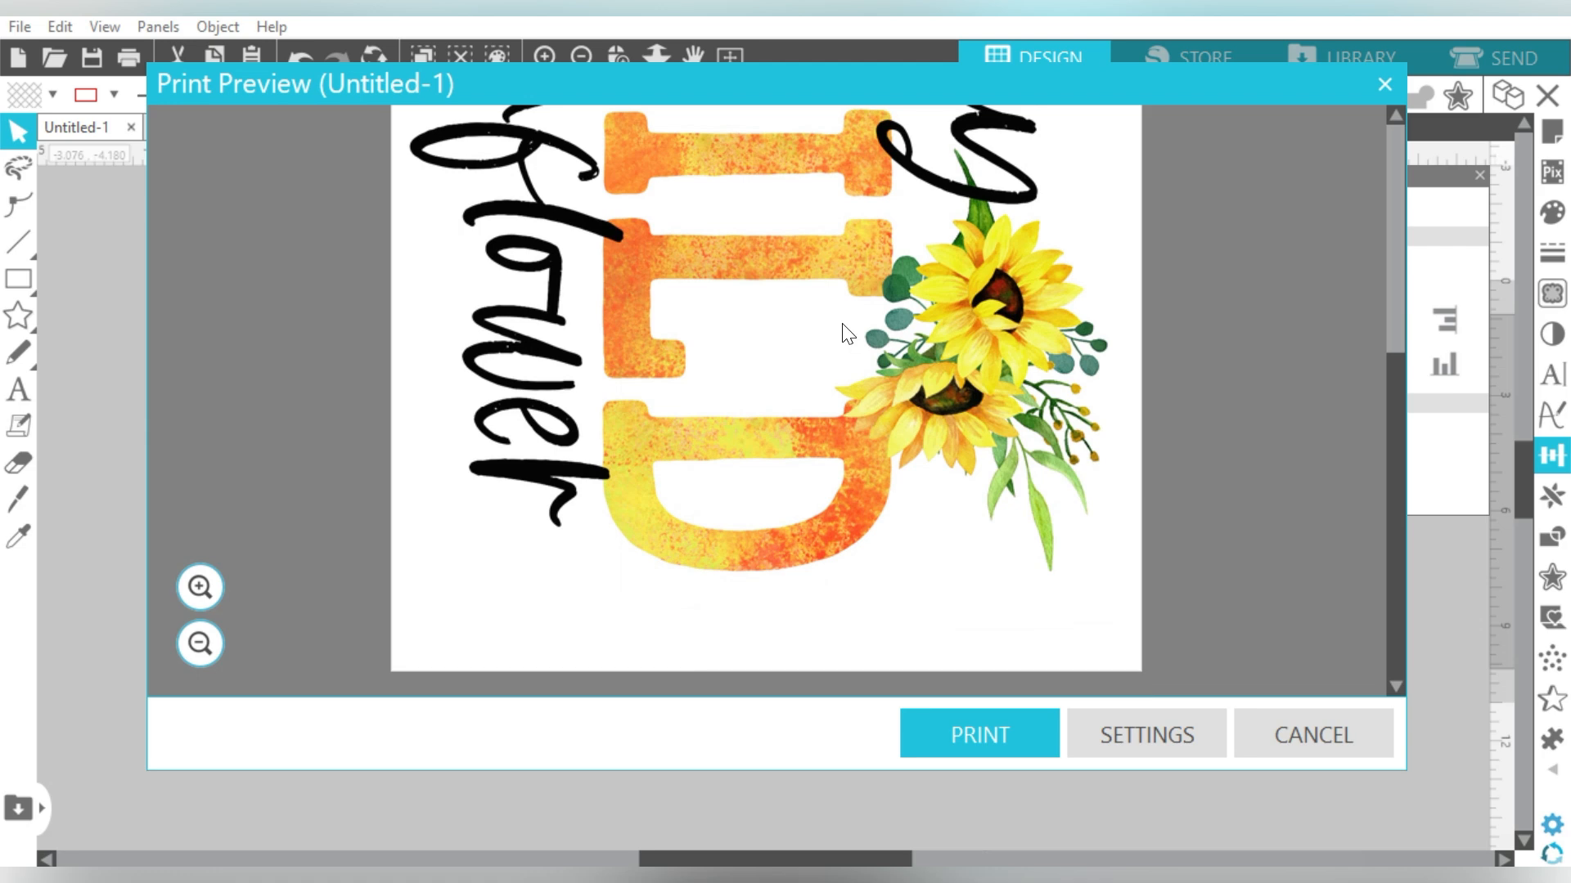
click(975, 728)
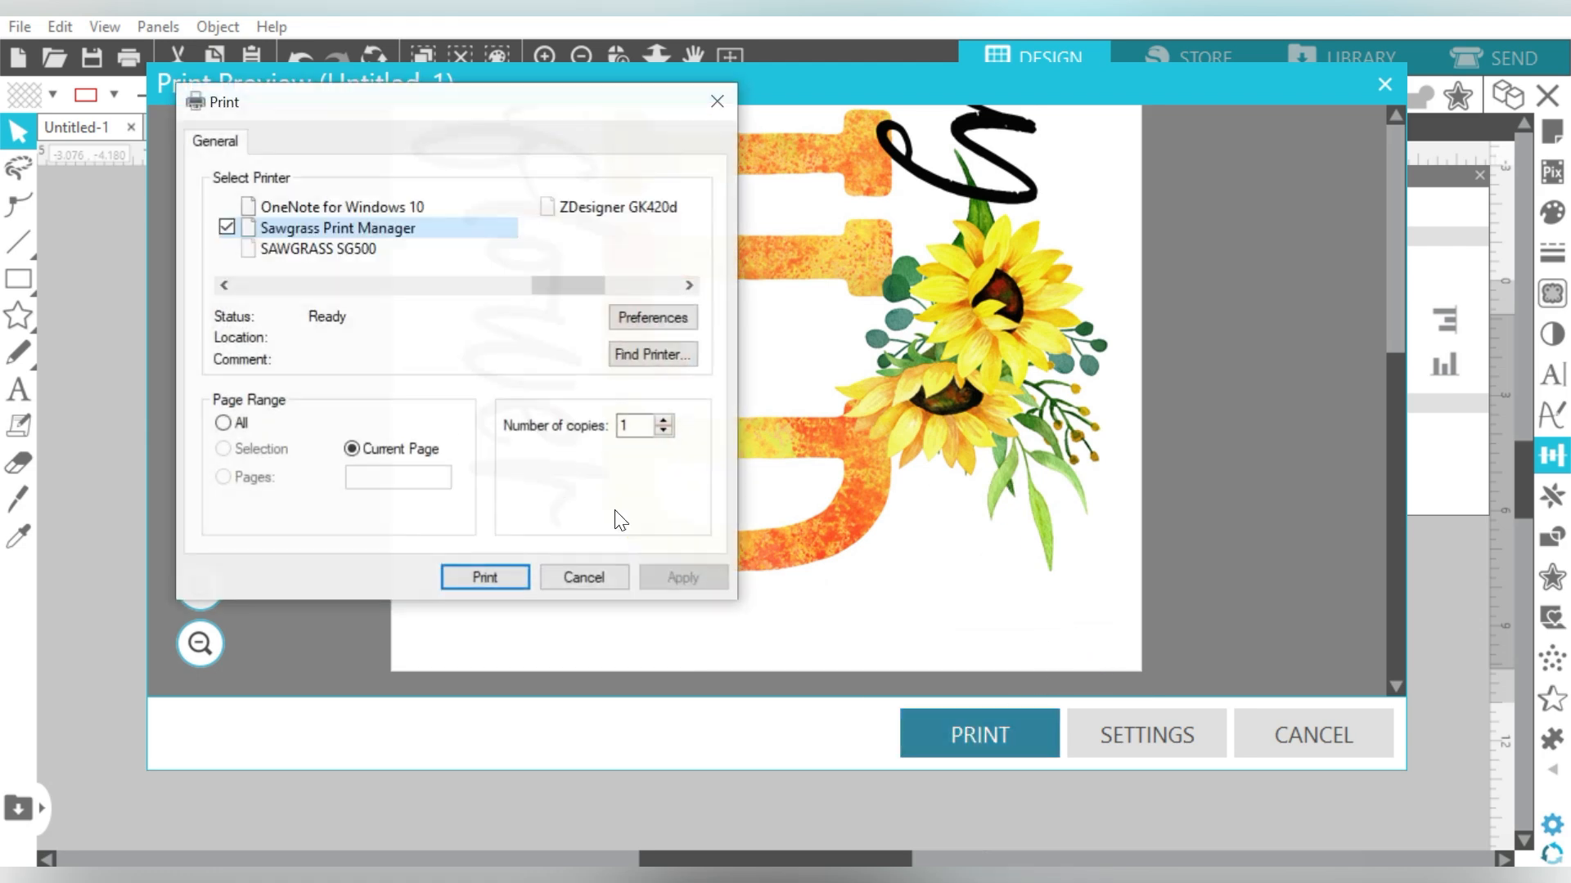
click(321, 229)
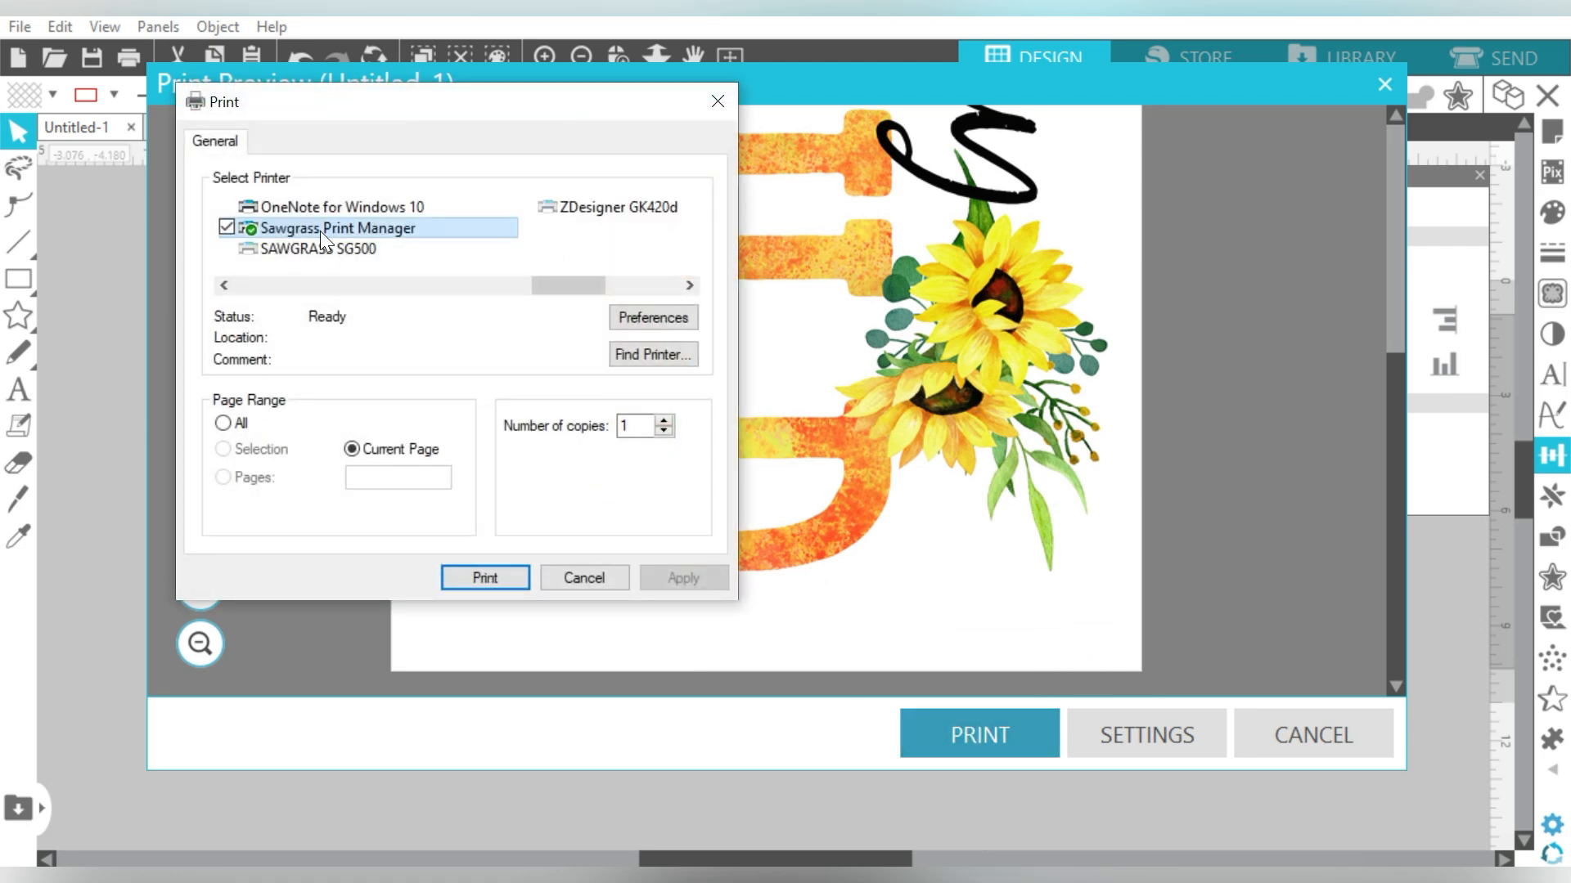
click(499, 577)
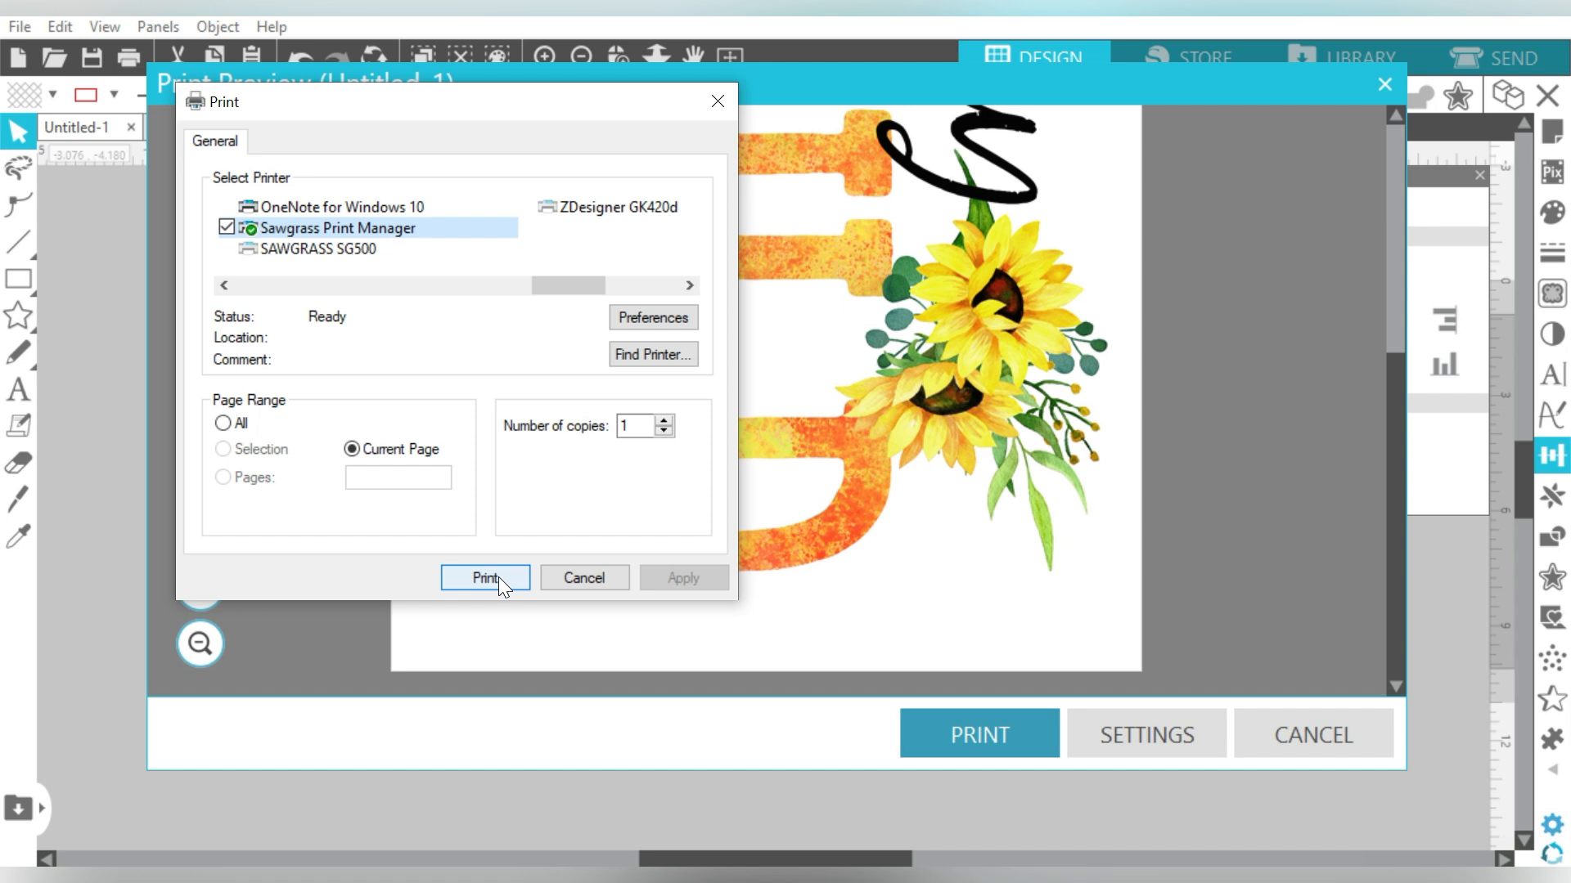
click(498, 576)
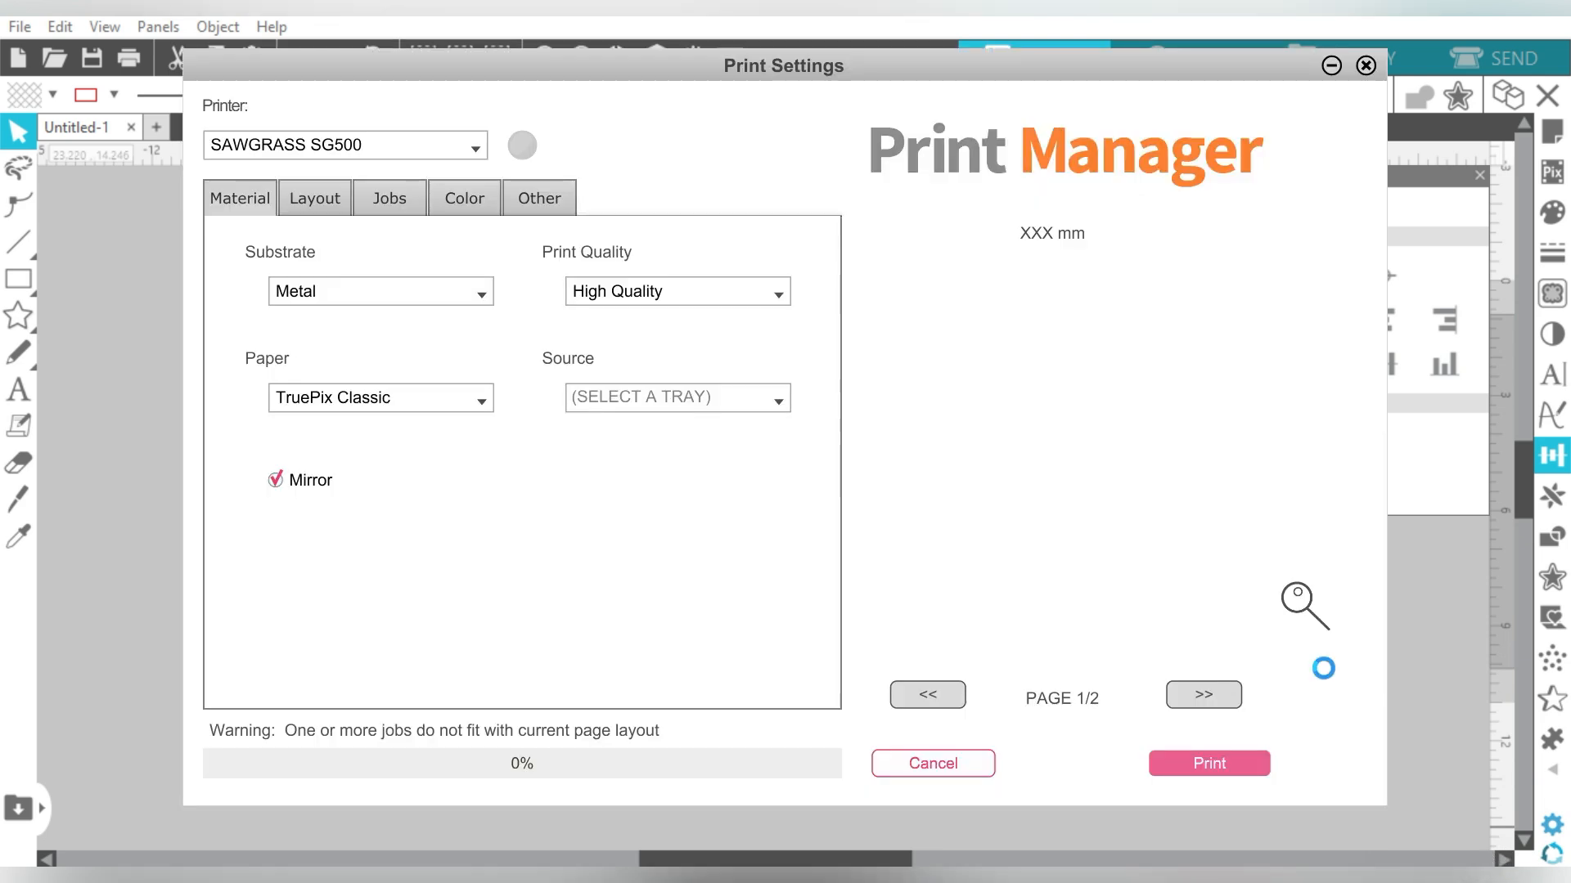
Set the substrate to Polyester with Mirror enabled and print the job on the SAWGRASS SG500
click(372, 301)
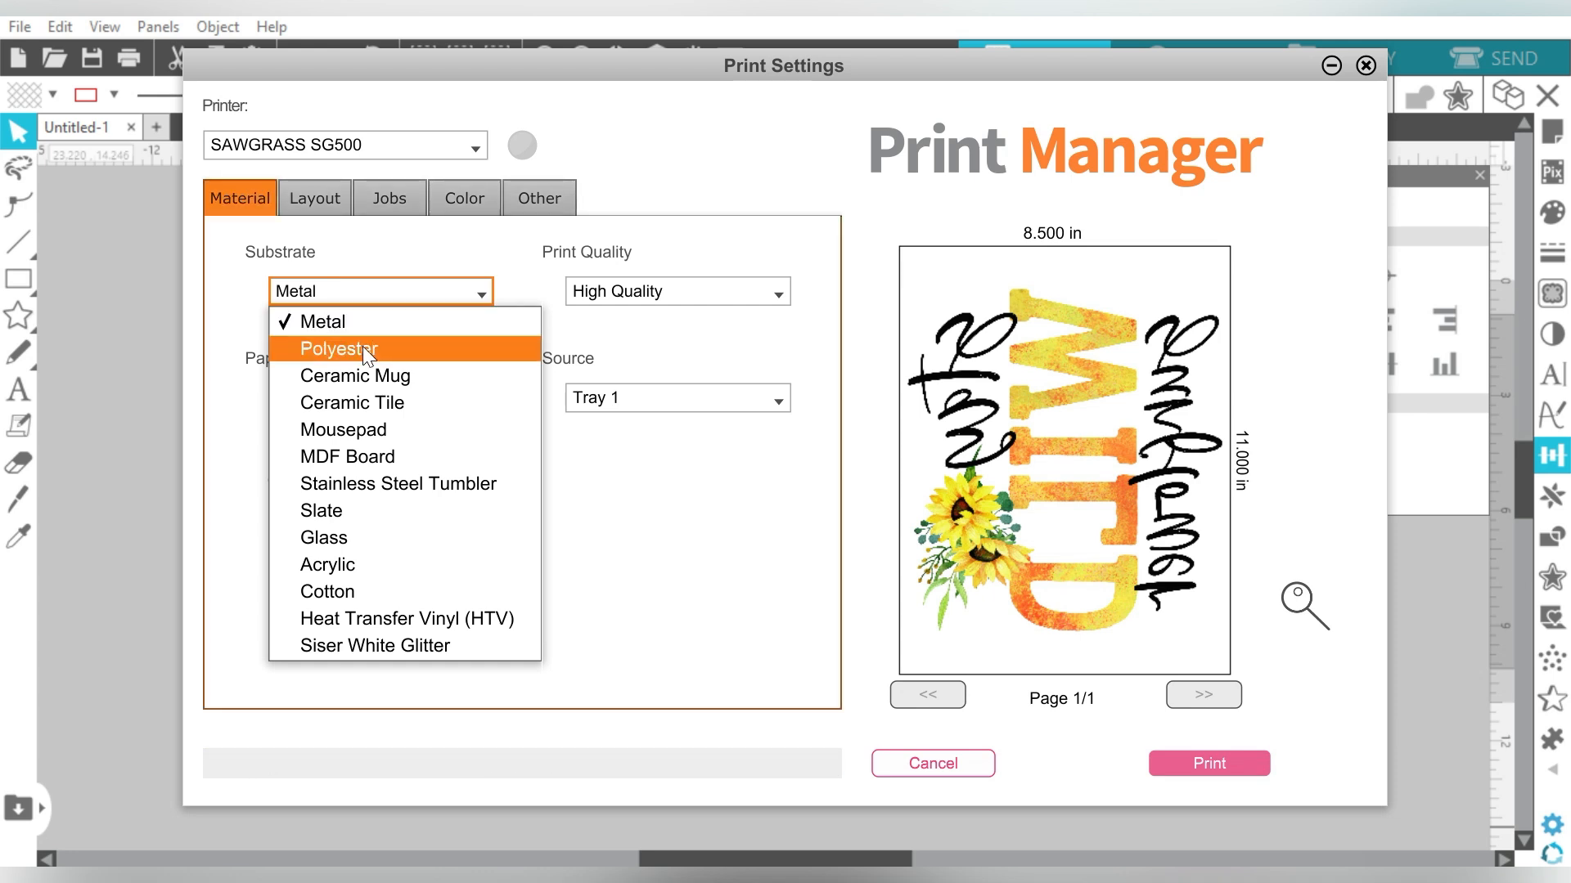
key(Escape)
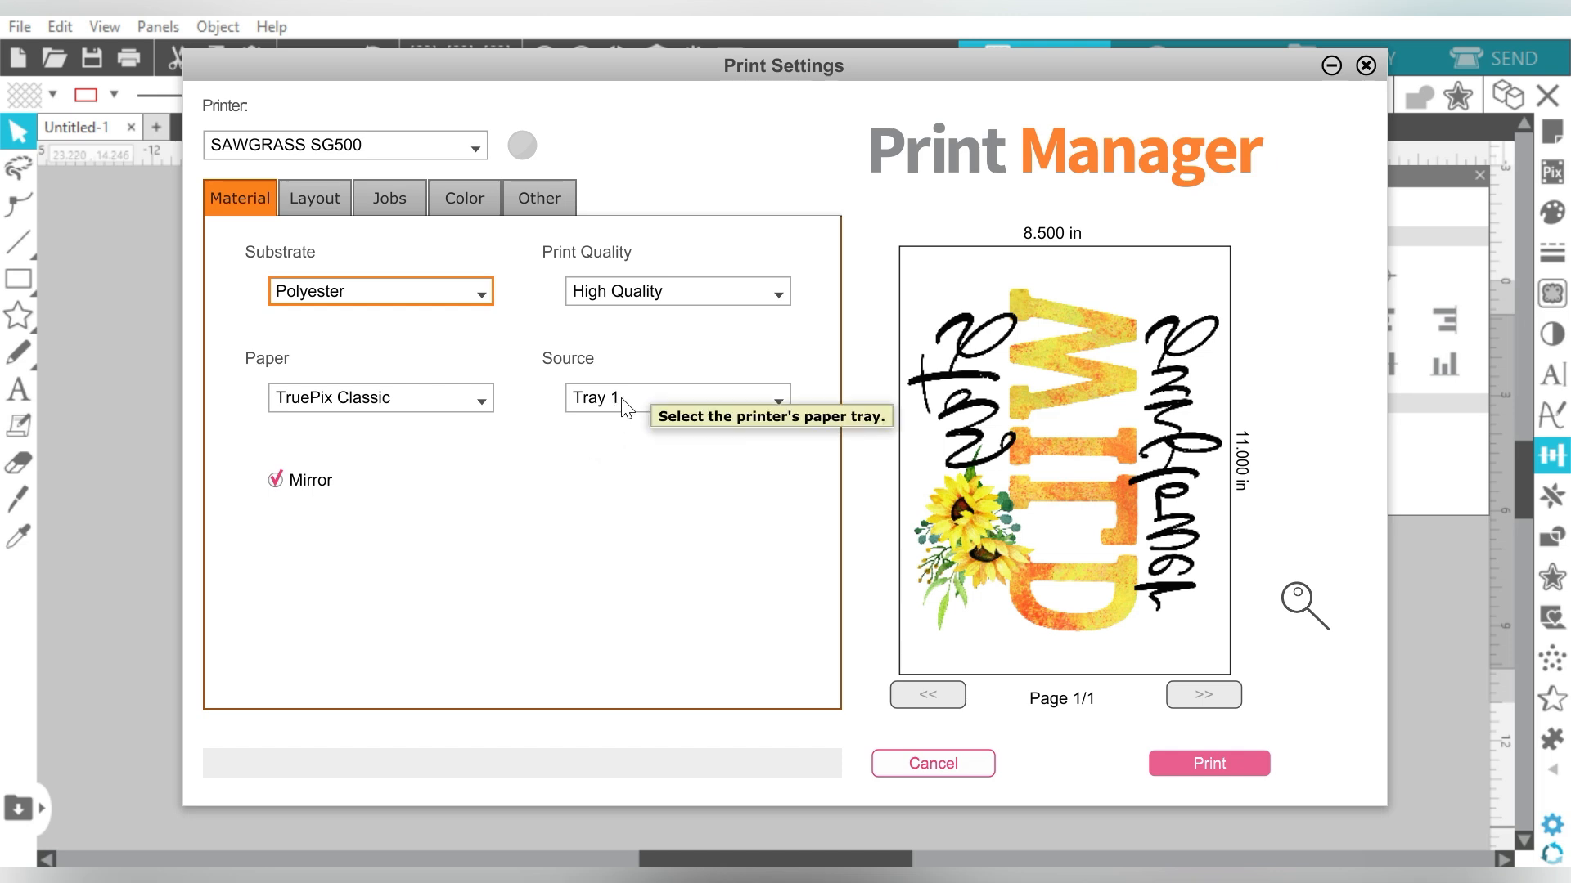
click(275, 477)
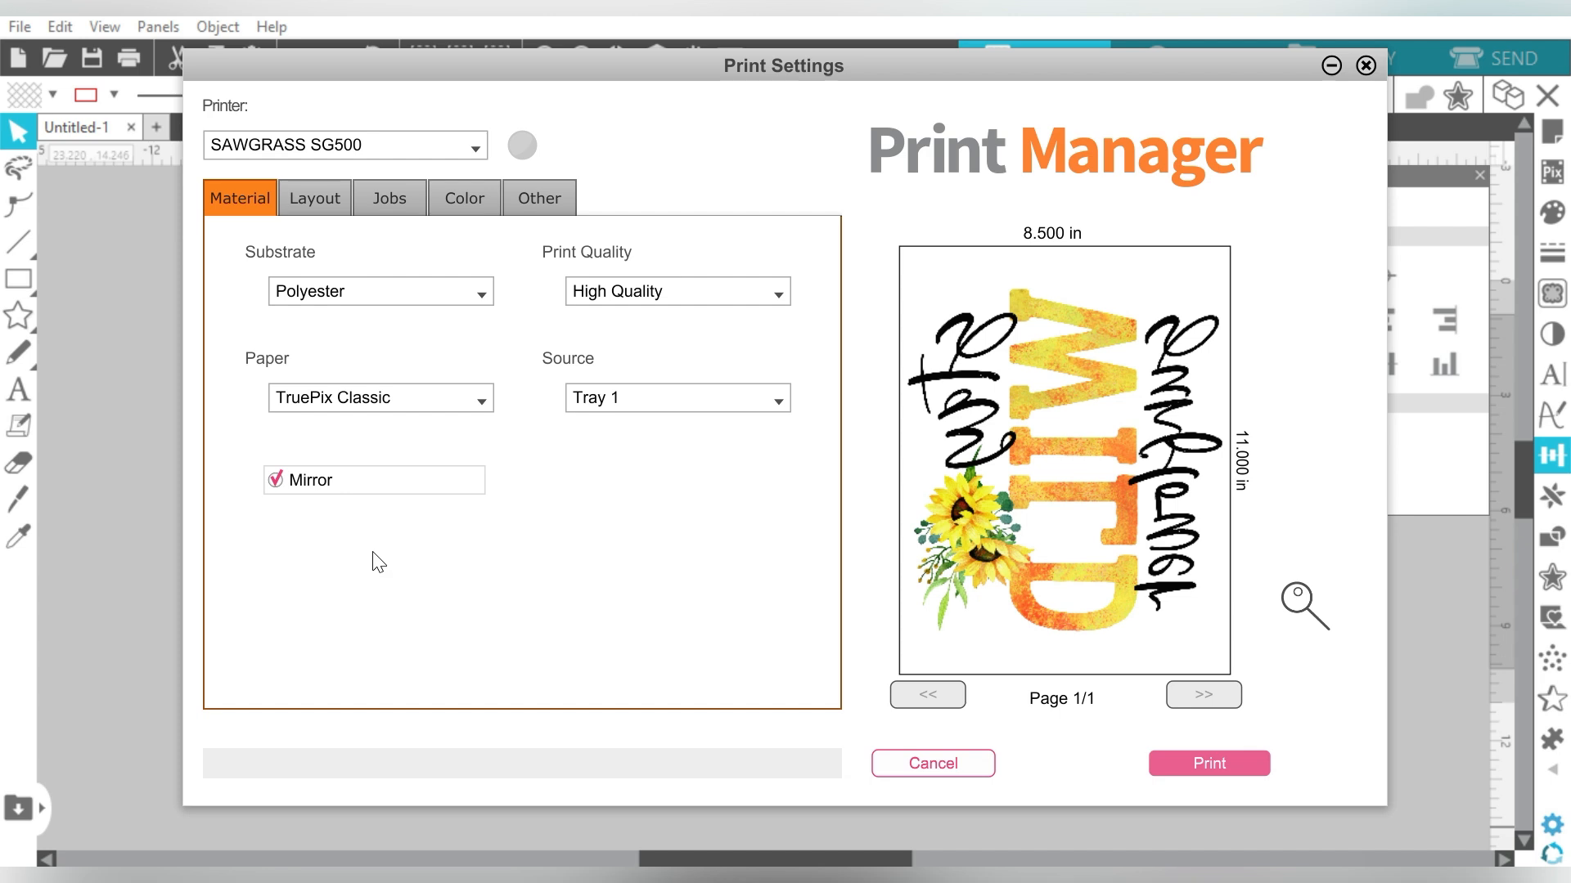
click(439, 148)
click(440, 150)
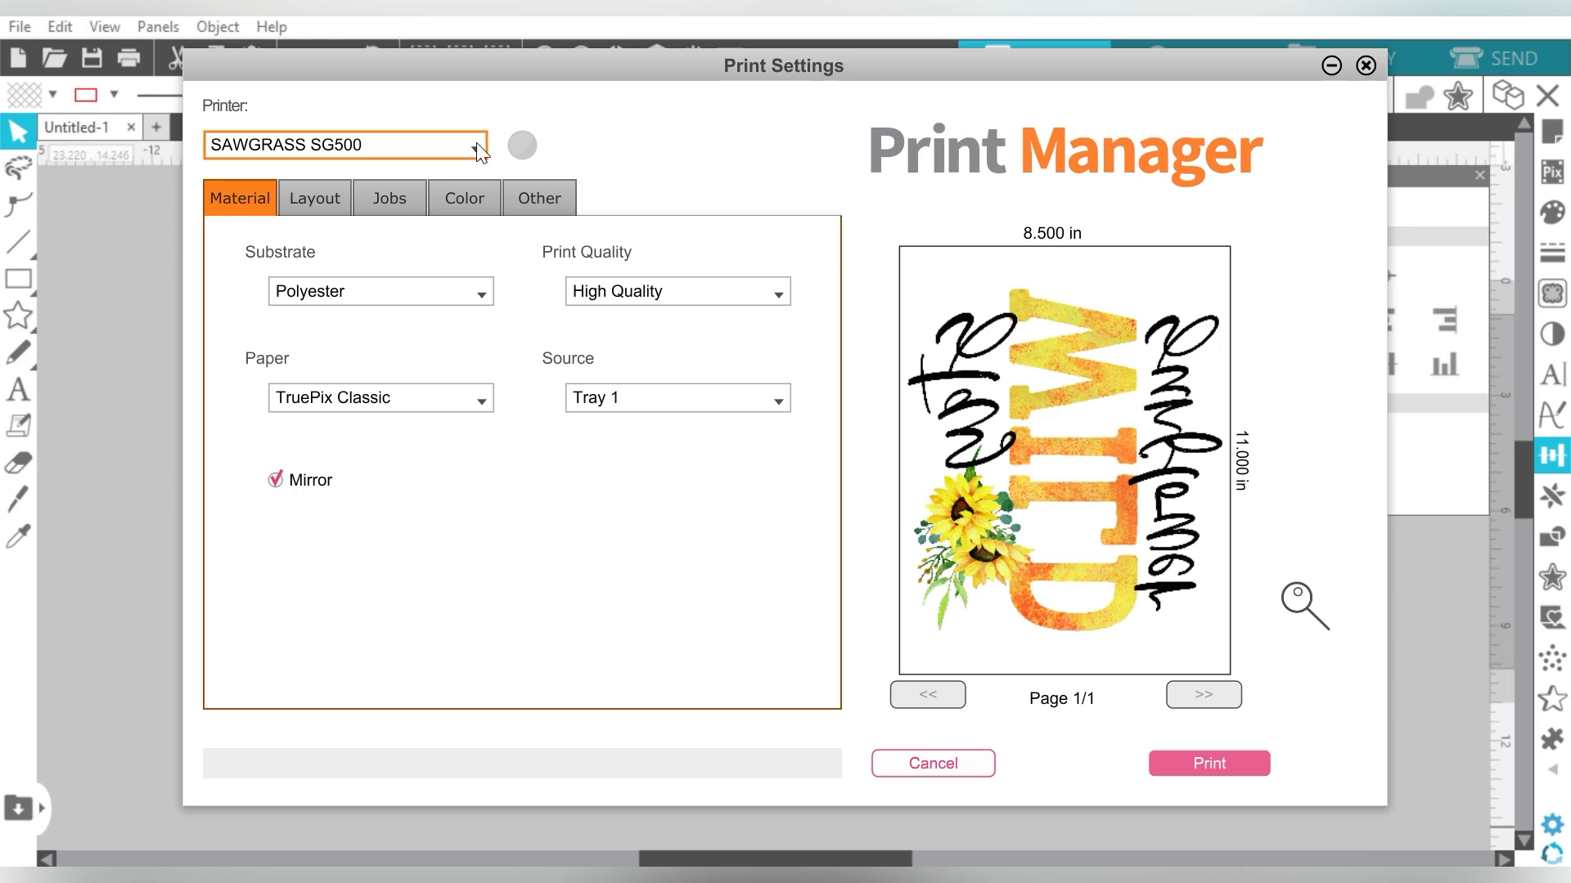
click(1185, 763)
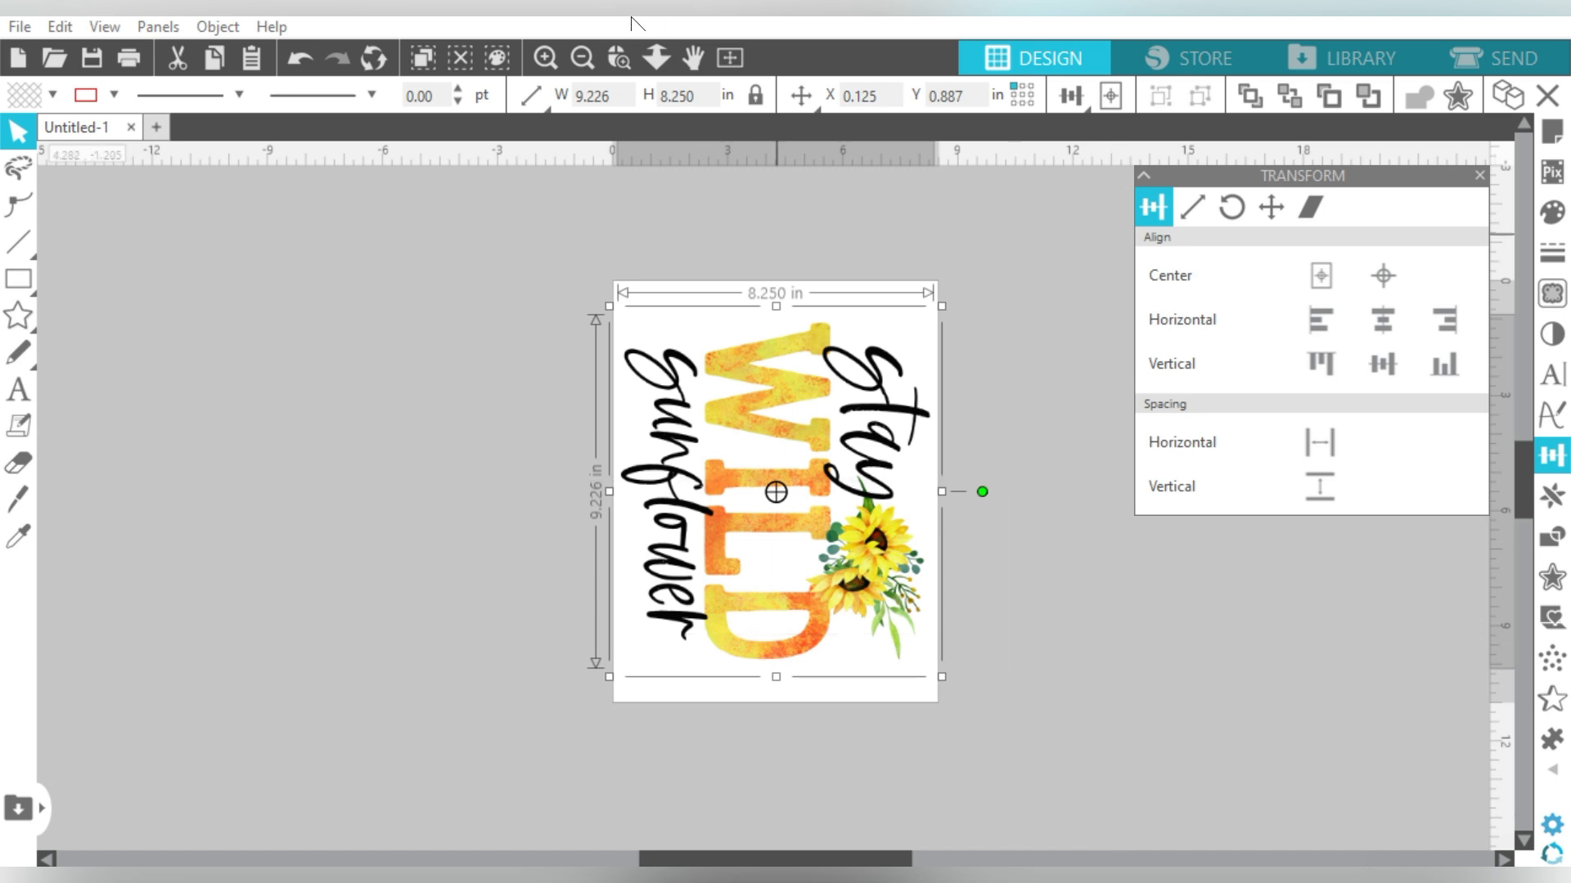
Switch the Letter page to landscape orientation and rotate the artwork by -90°
click(1551, 131)
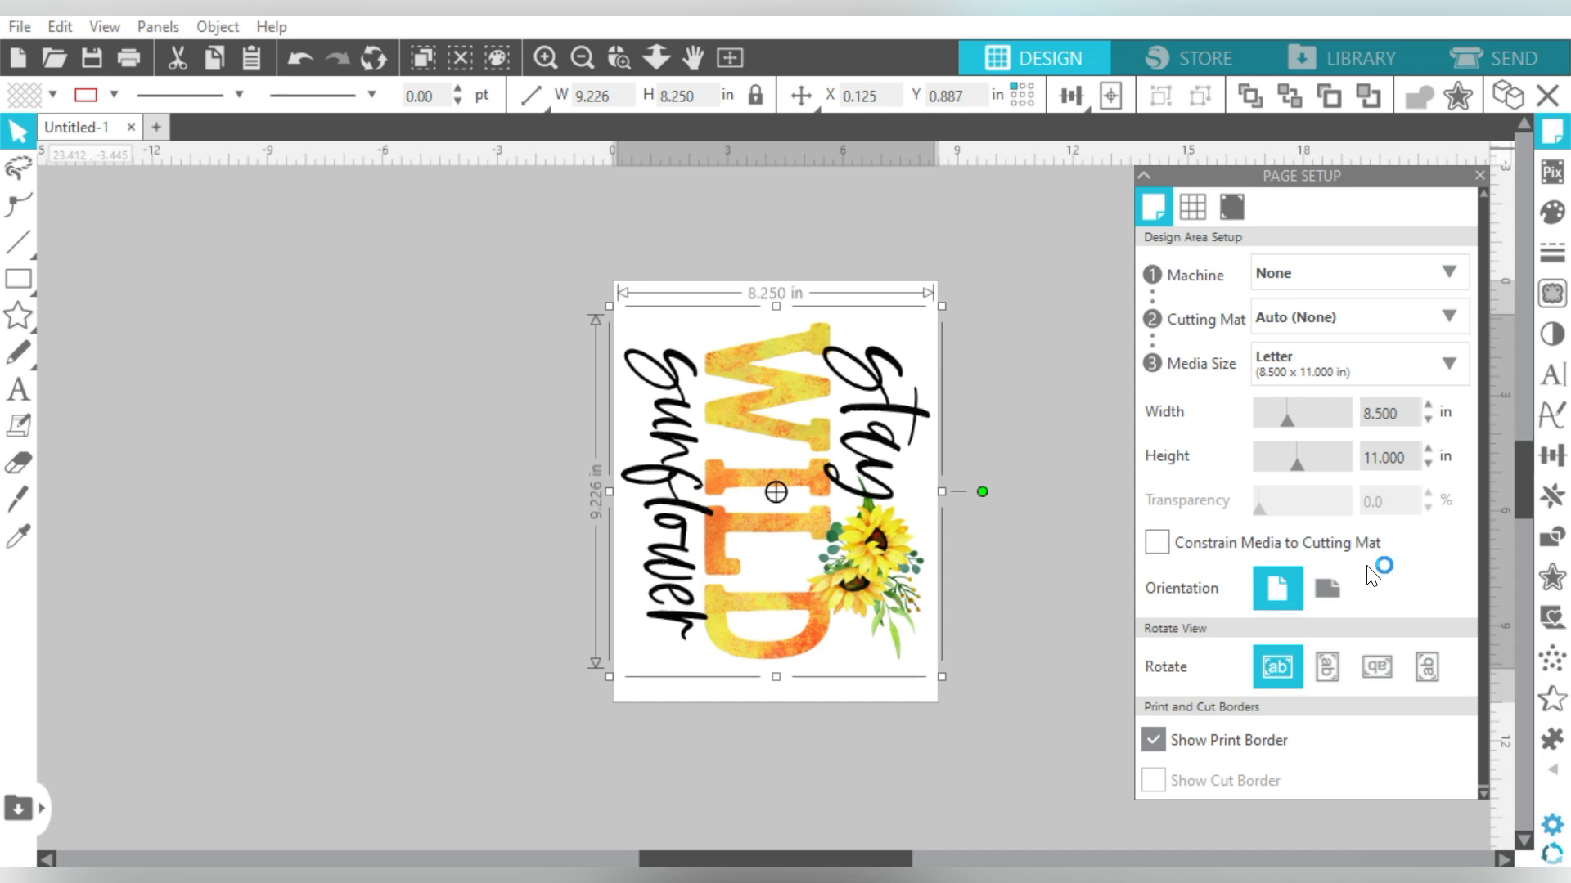
click(1325, 590)
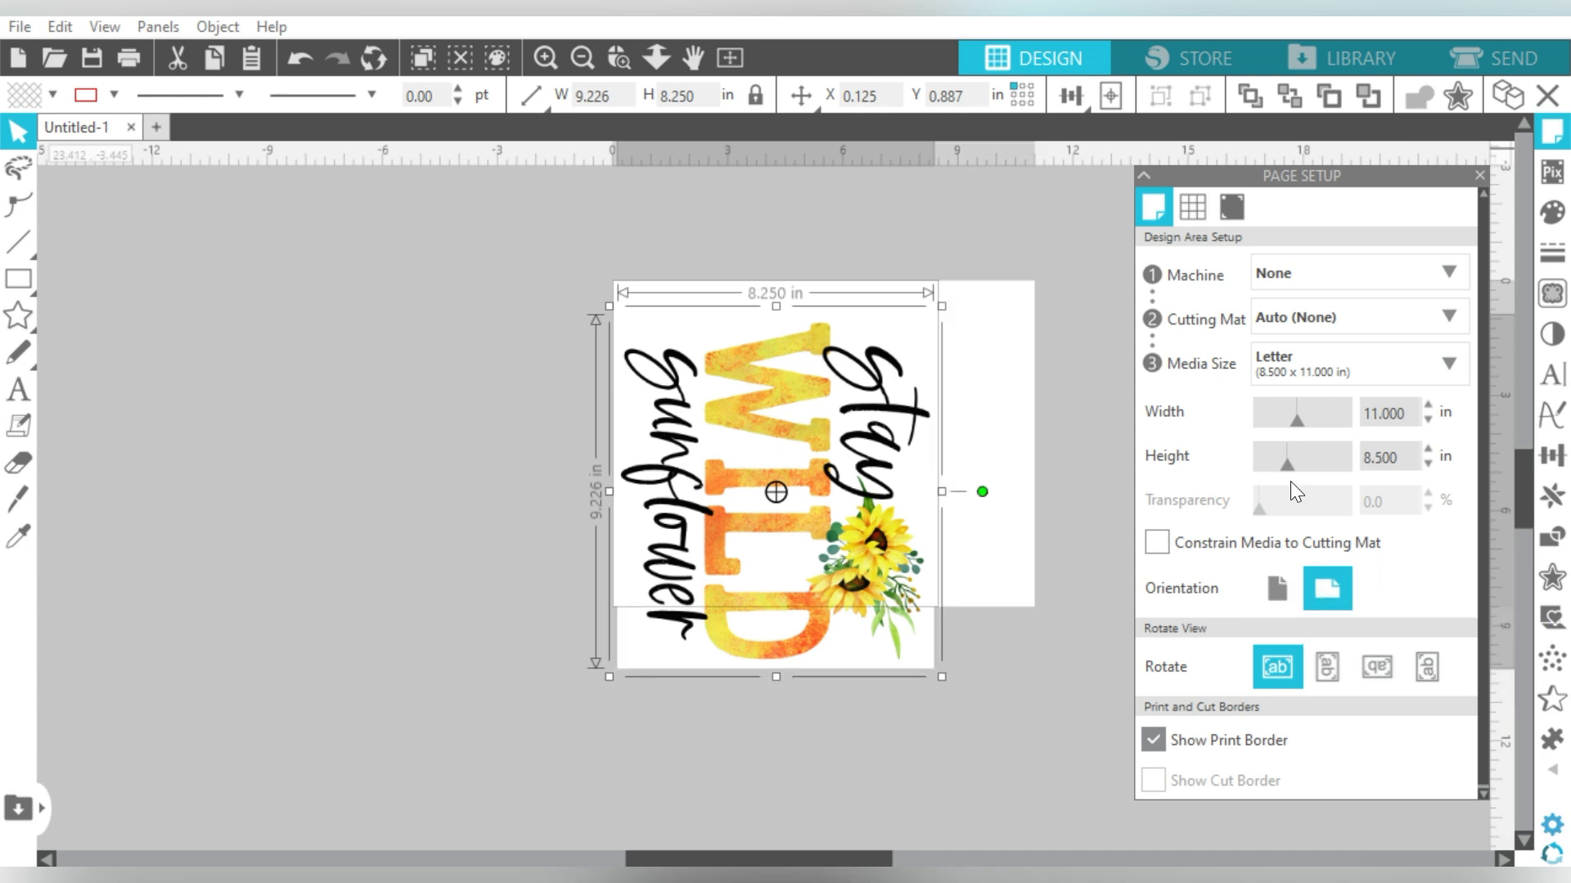
click(1552, 456)
click(1231, 209)
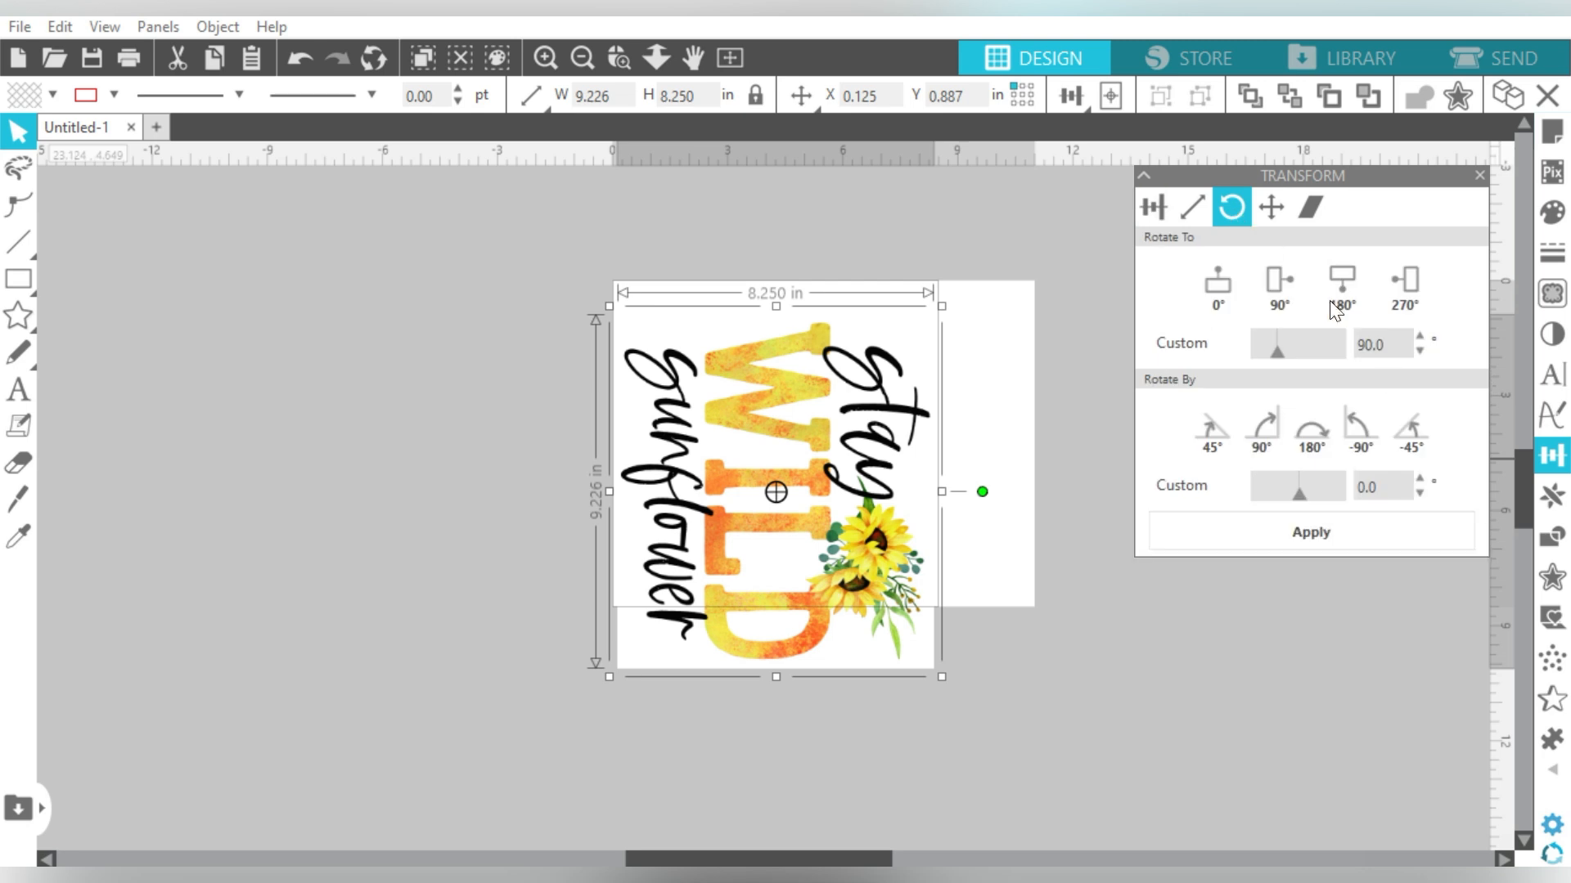
click(1367, 429)
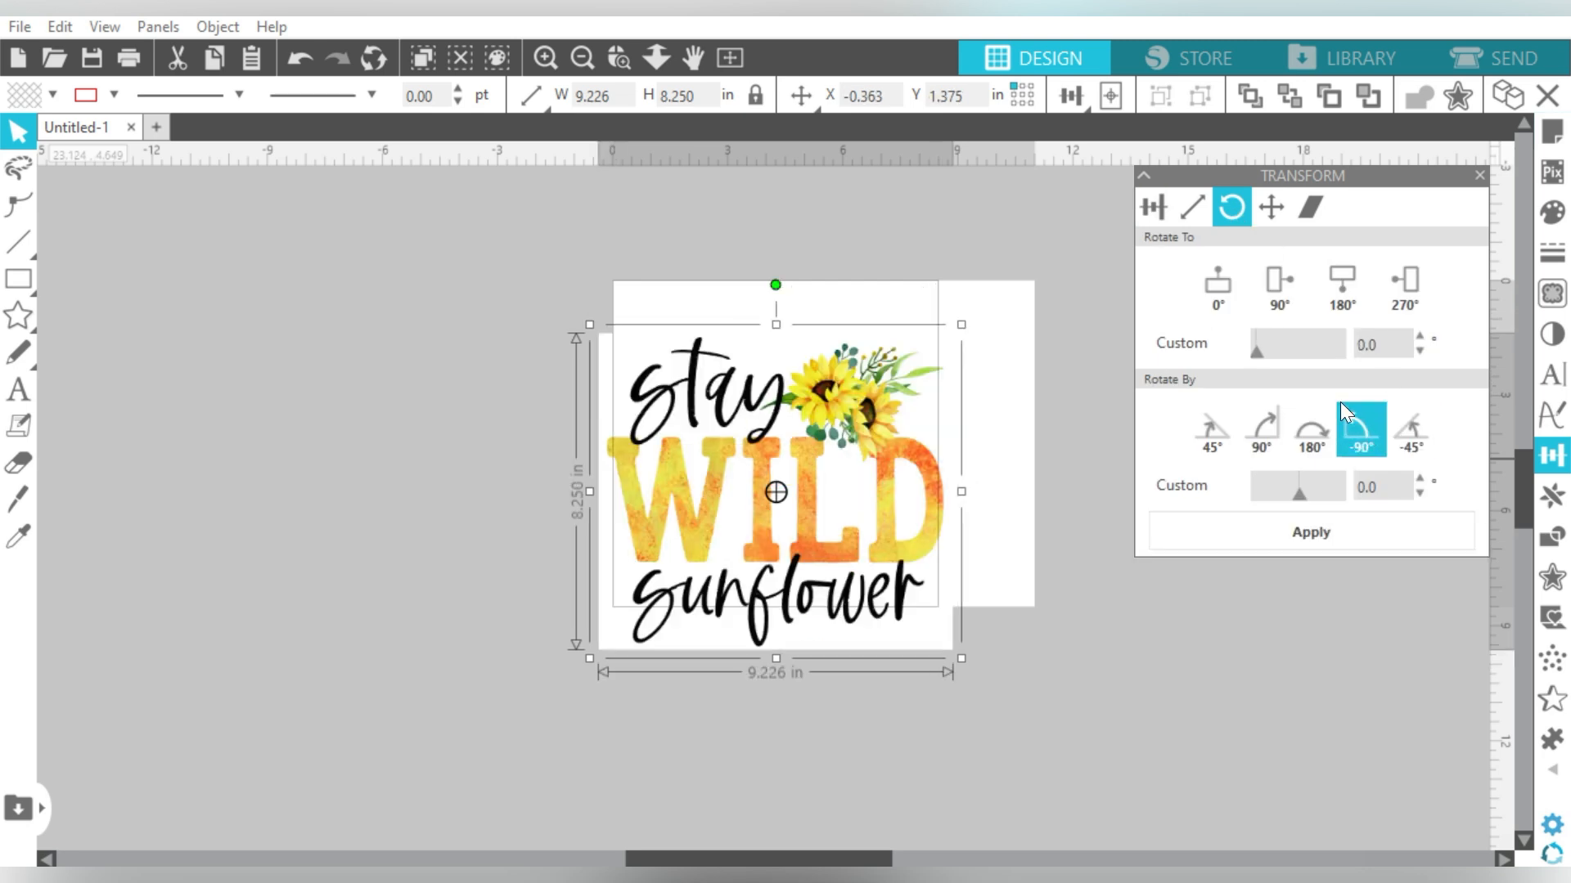
Center the rotated artwork on the landscape page and deselect it
click(1113, 100)
click(1071, 235)
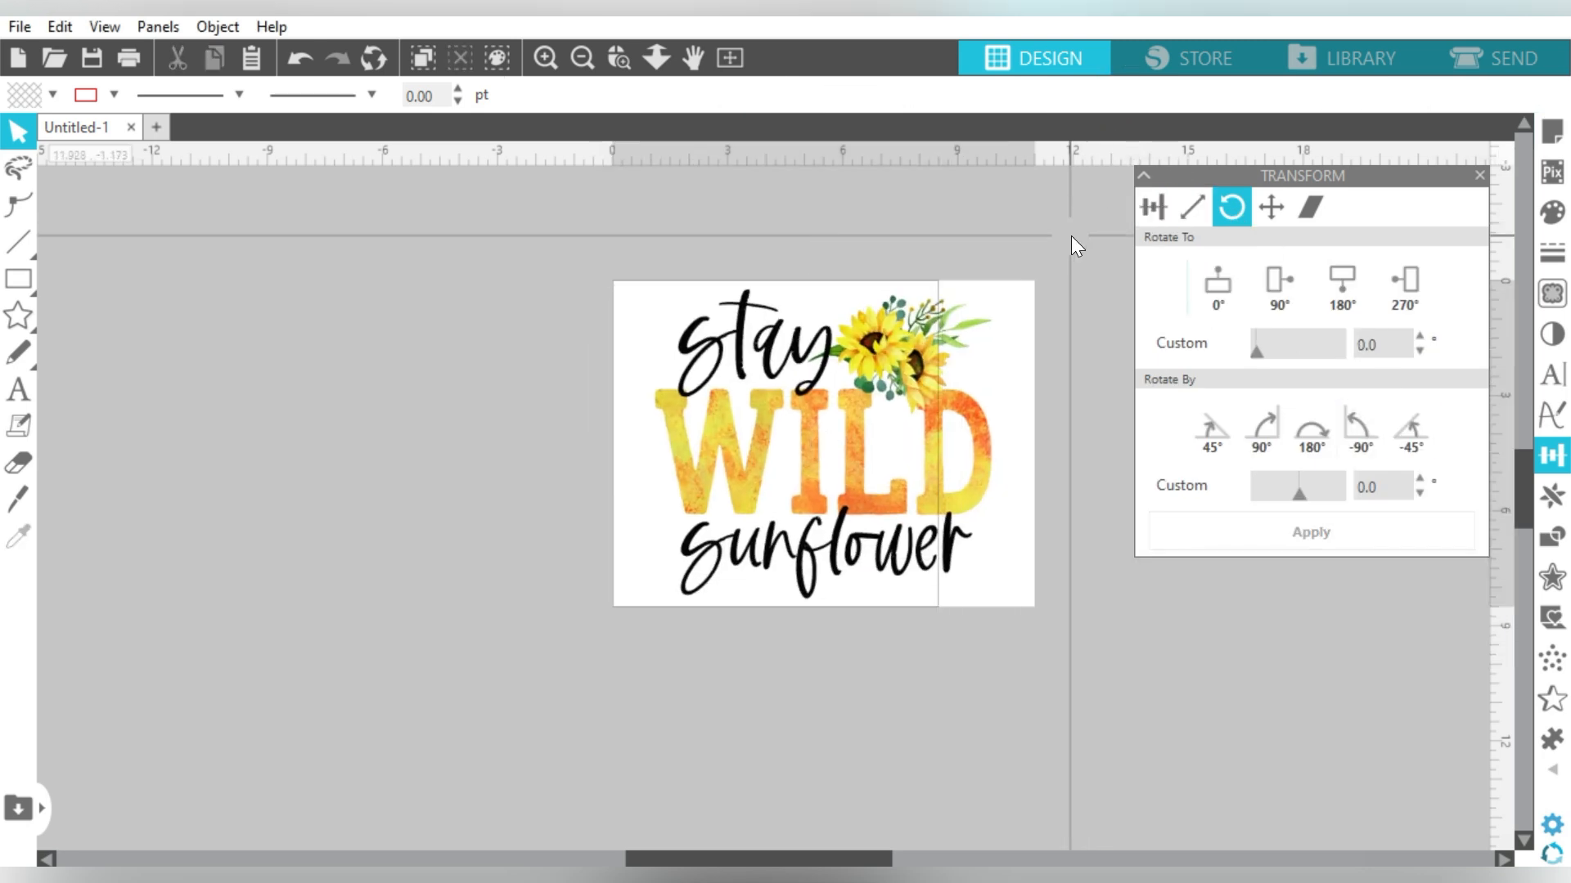
key(ctrl+1)
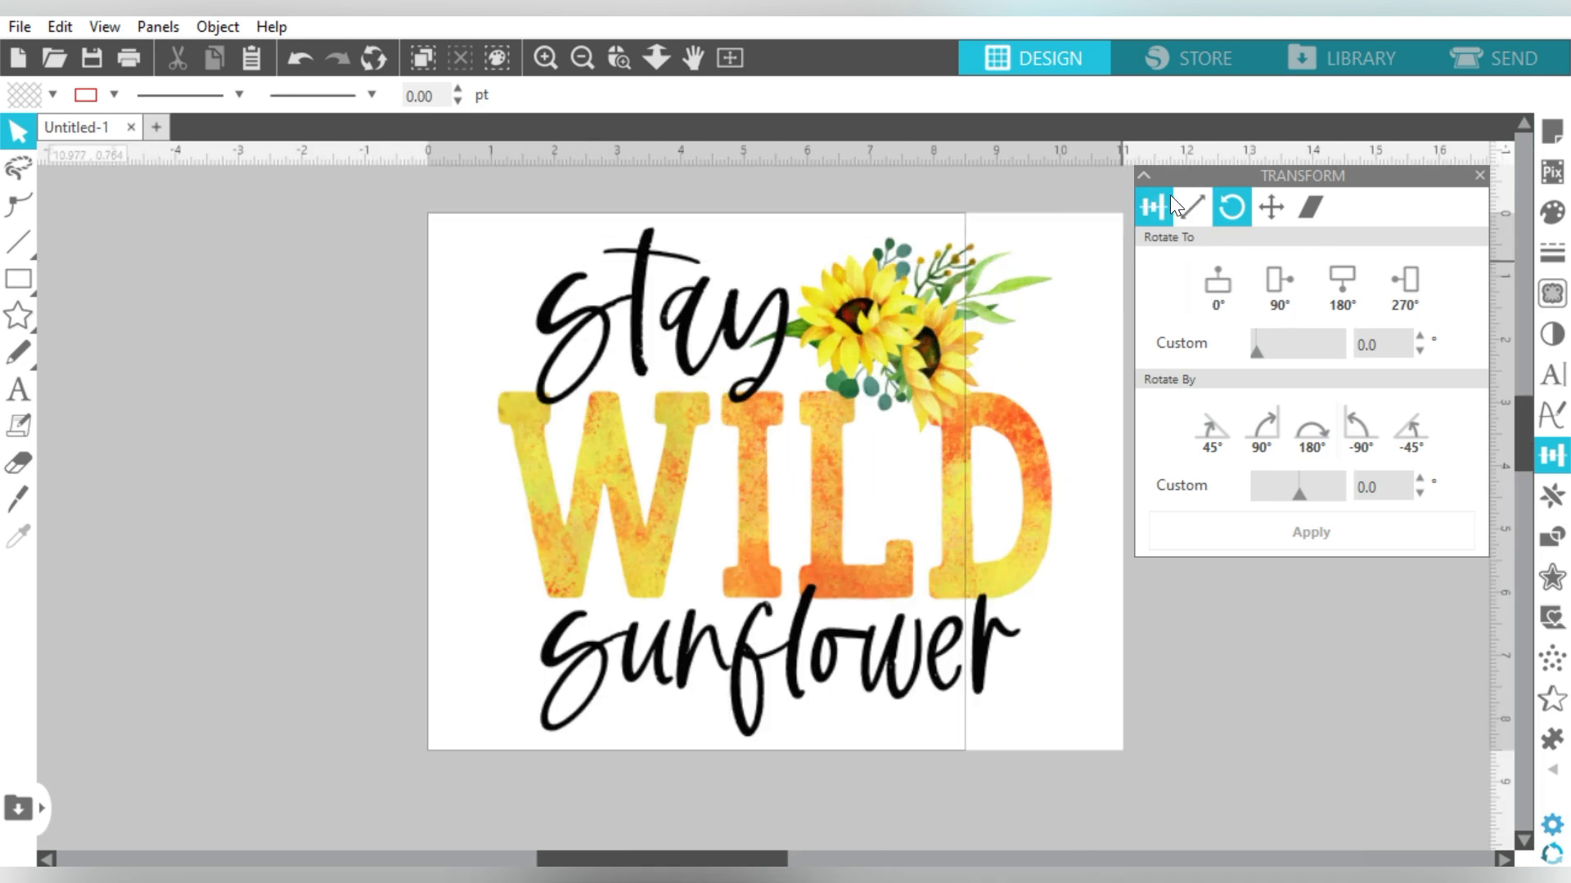
Hide the page's print border and close the page setup
click(1552, 132)
click(1166, 743)
click(1481, 176)
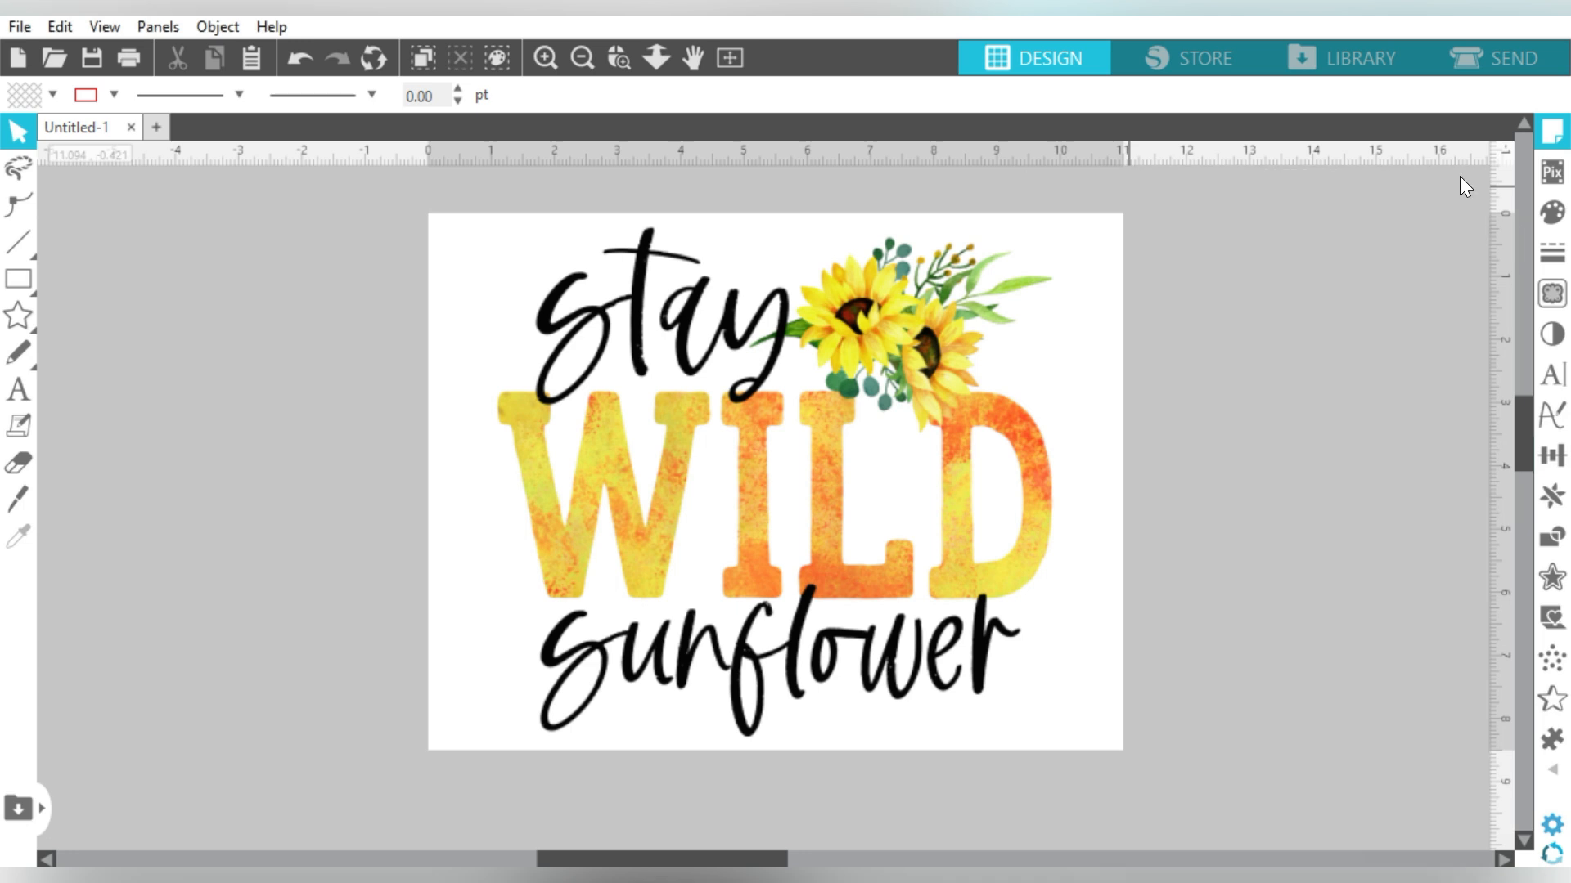